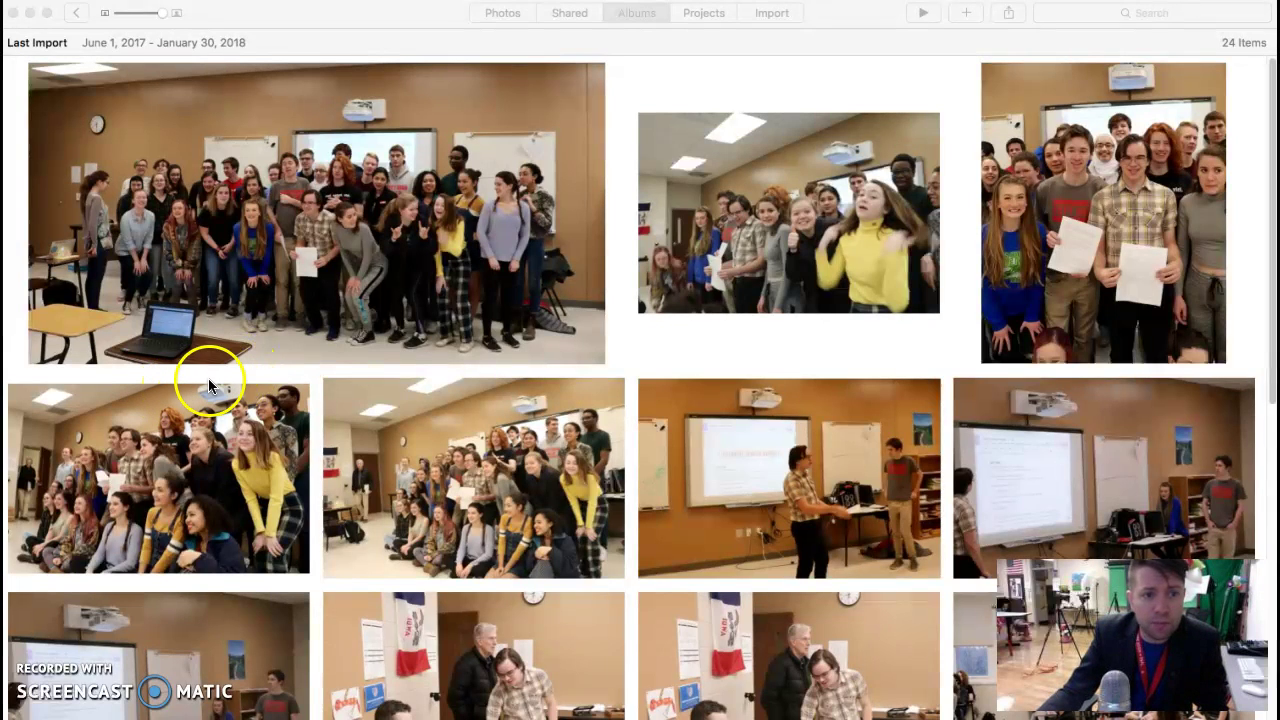
Step: Open the first classroom group photo full-size
scroll(310, 390, down, 3)
scroll(310, 390, up, 3)
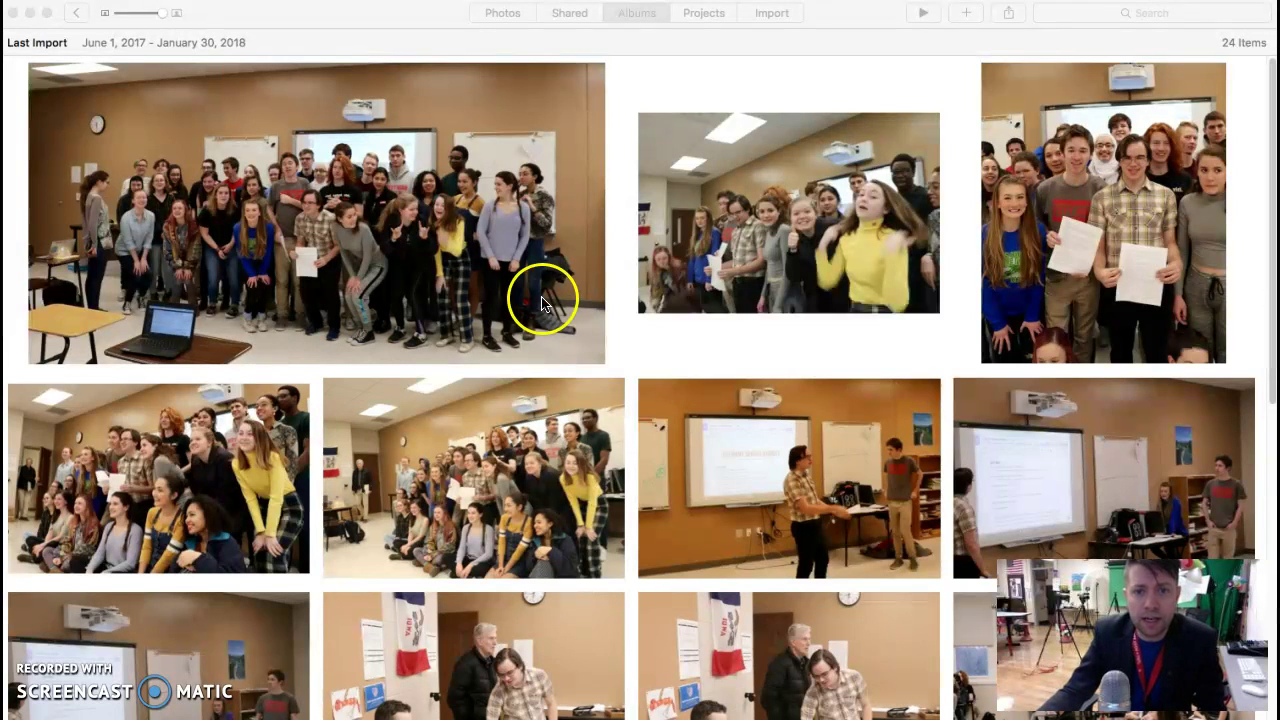
scroll(741, 305, down, 1)
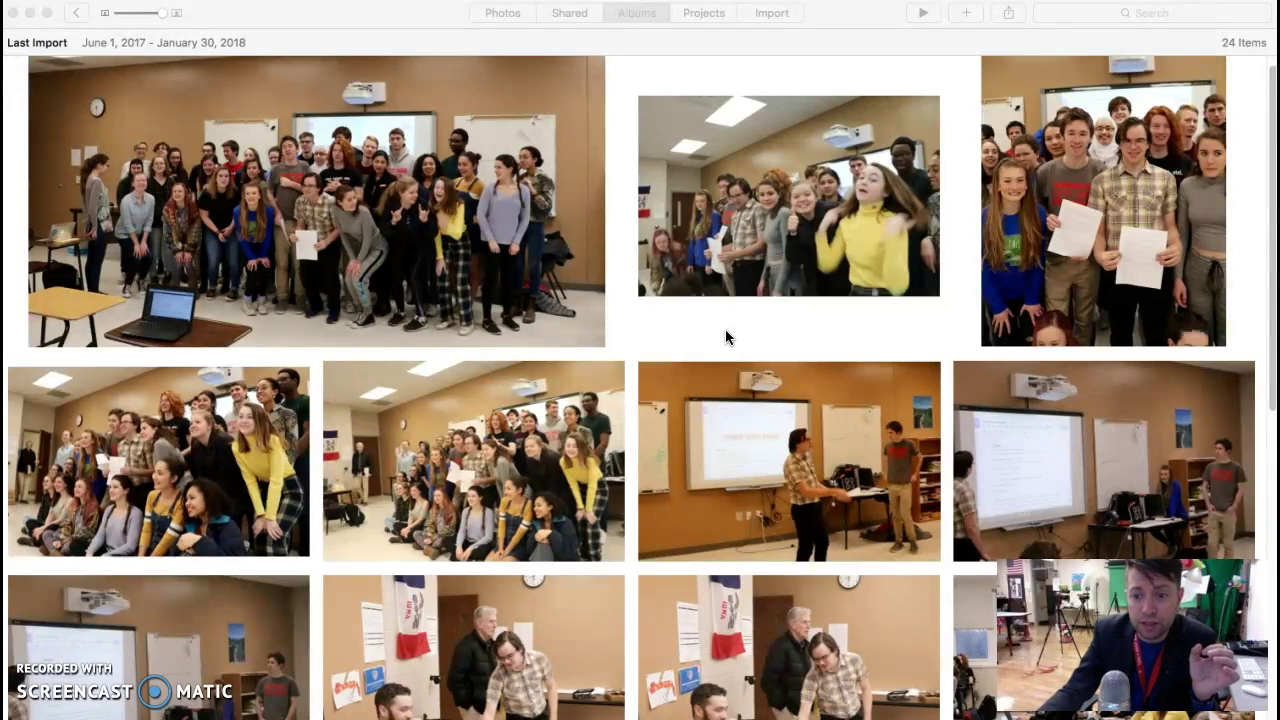
scroll(725, 337, down, 4)
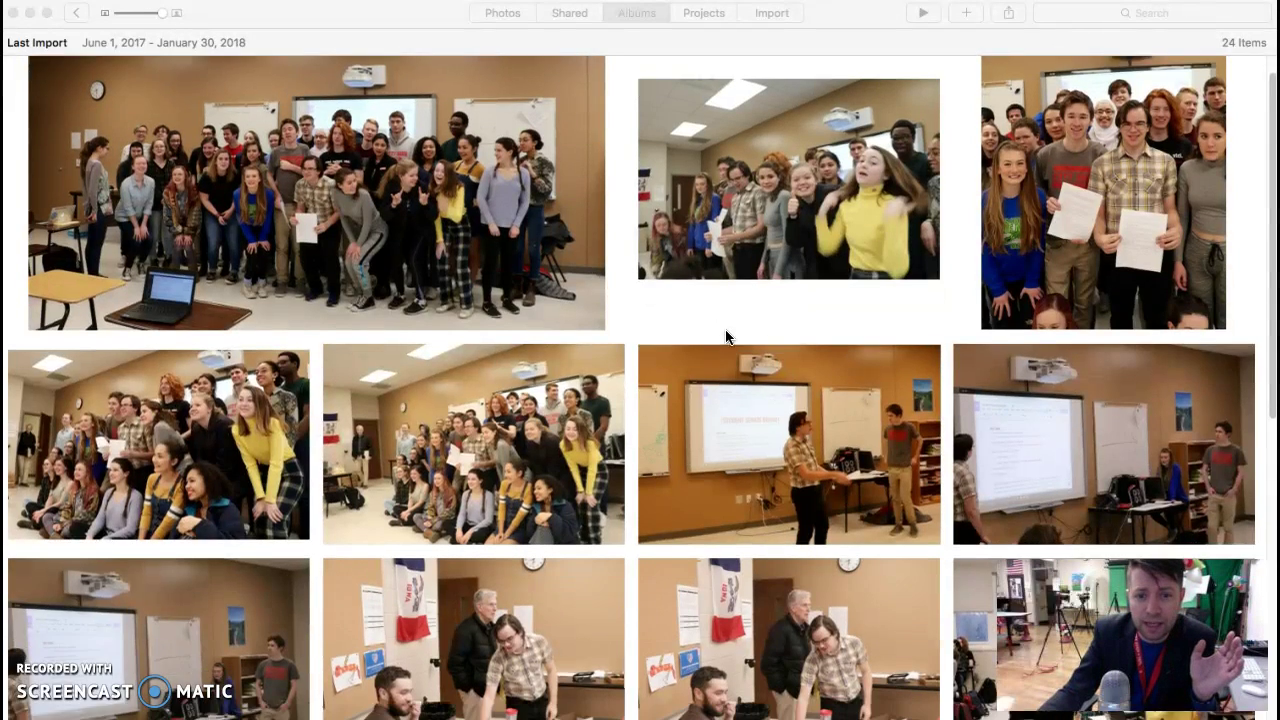
scroll(725, 337, up, 4)
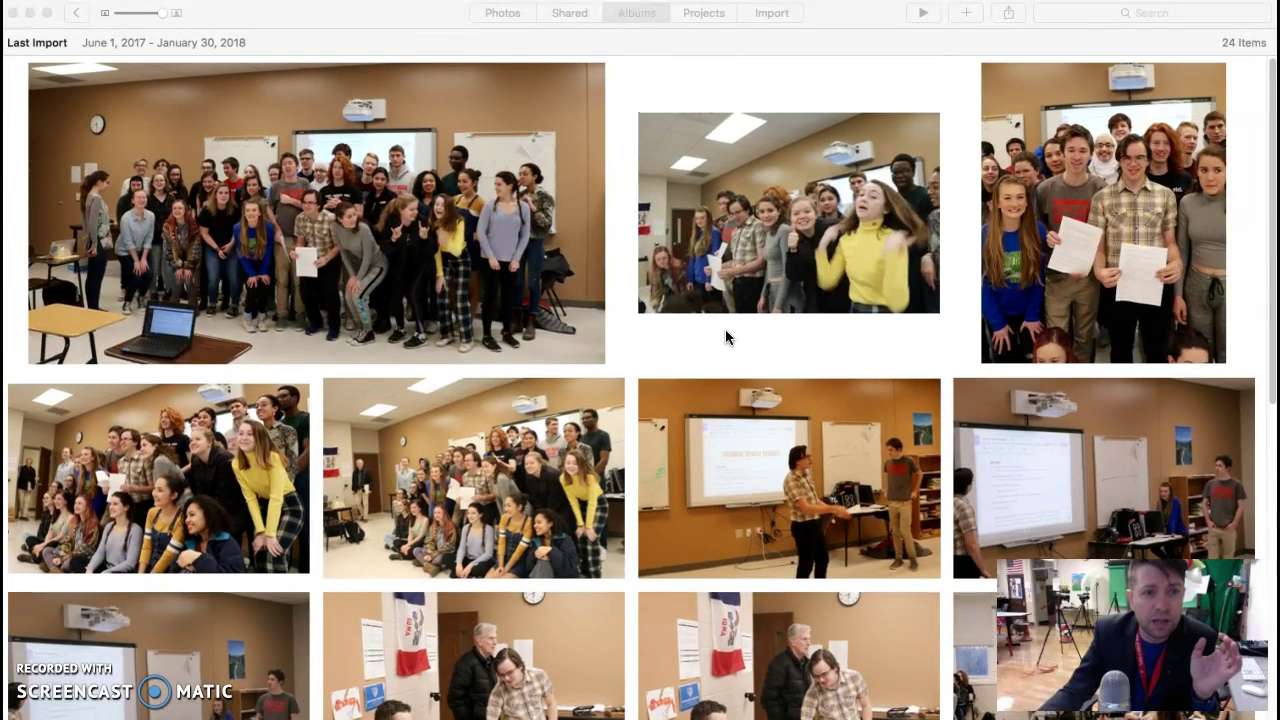
double_click(471, 294)
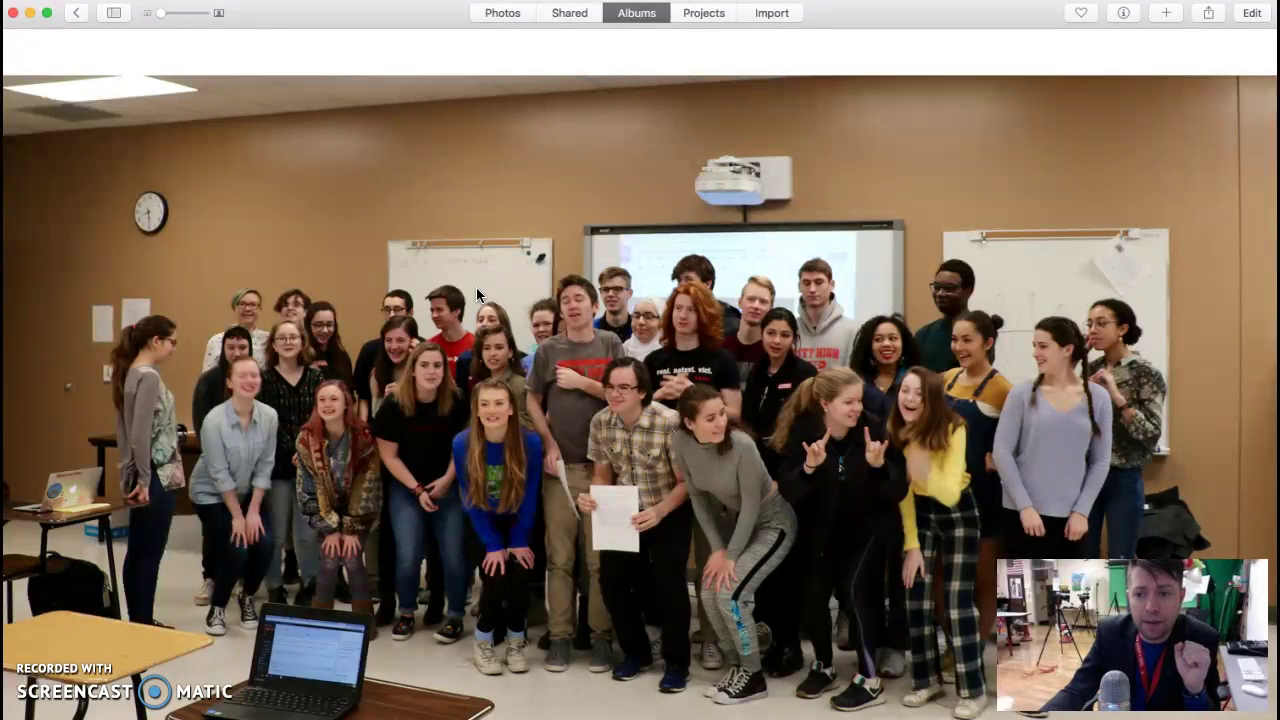
click(576, 283)
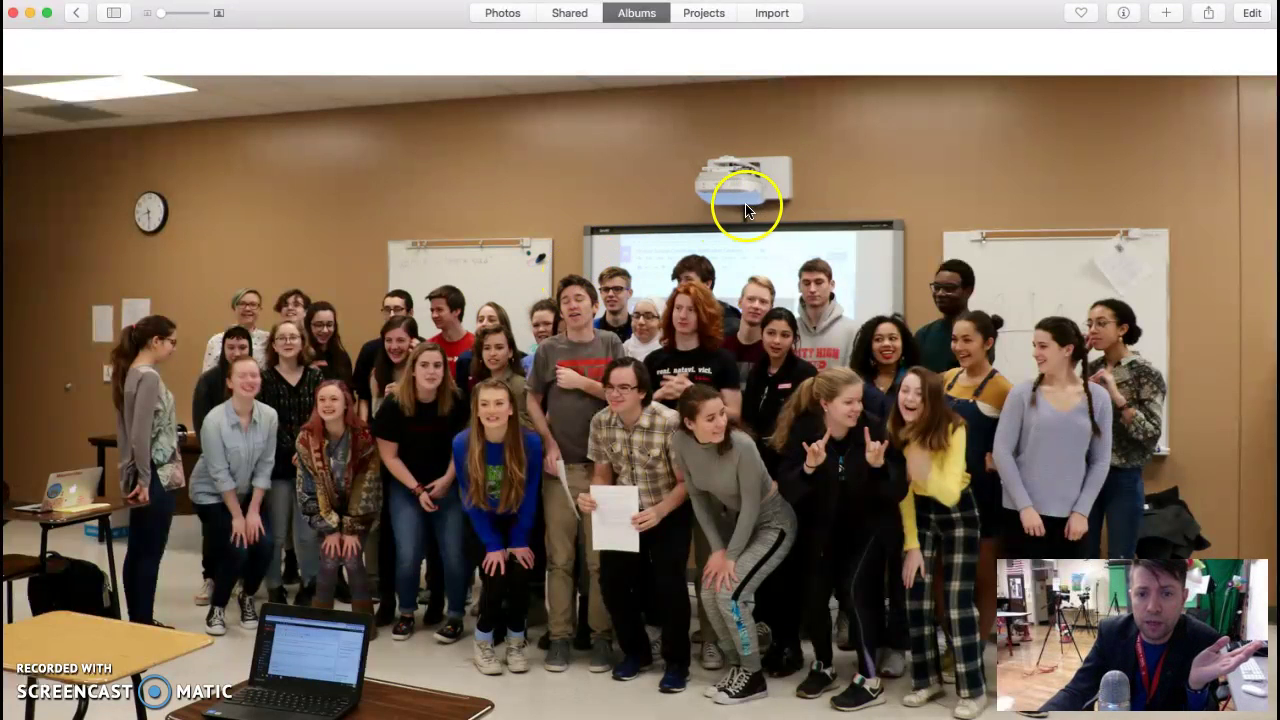
Step: Auto-enhance the group photo, crop its top, left and bottom edges, and save the edit
click(1251, 13)
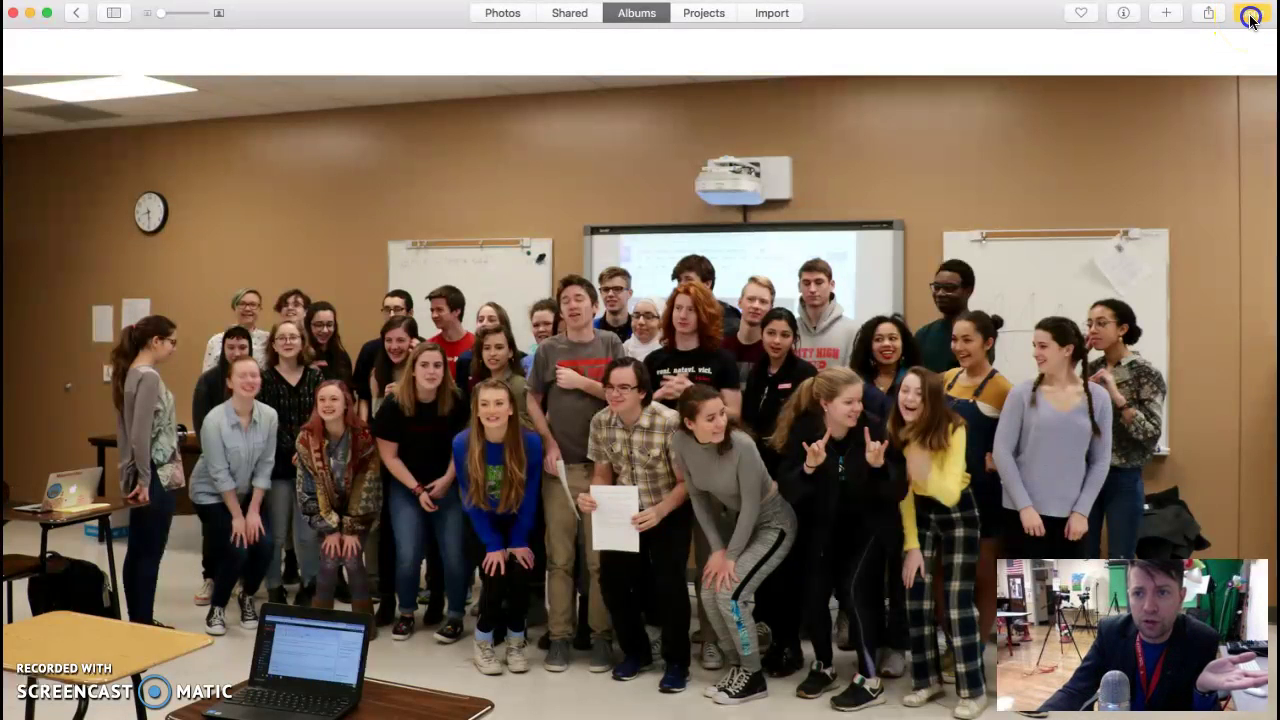
click(1258, 298)
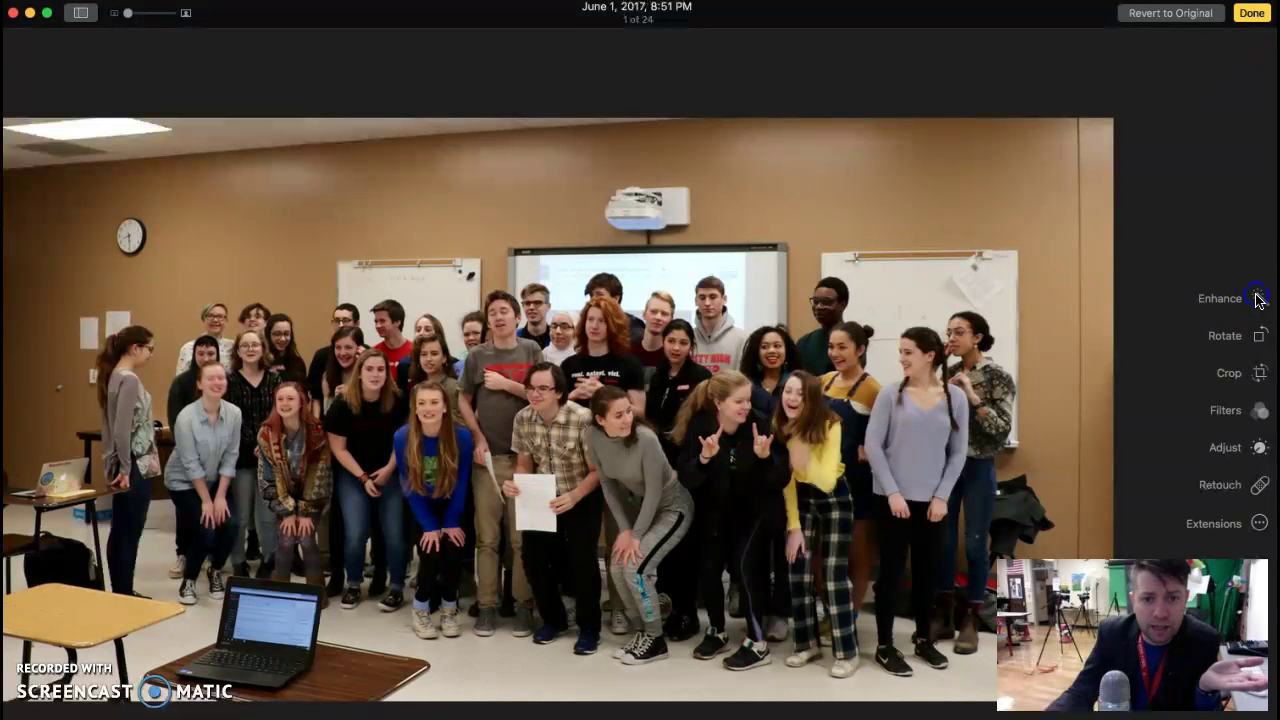
click(1259, 373)
drag(18, 130, 66, 168)
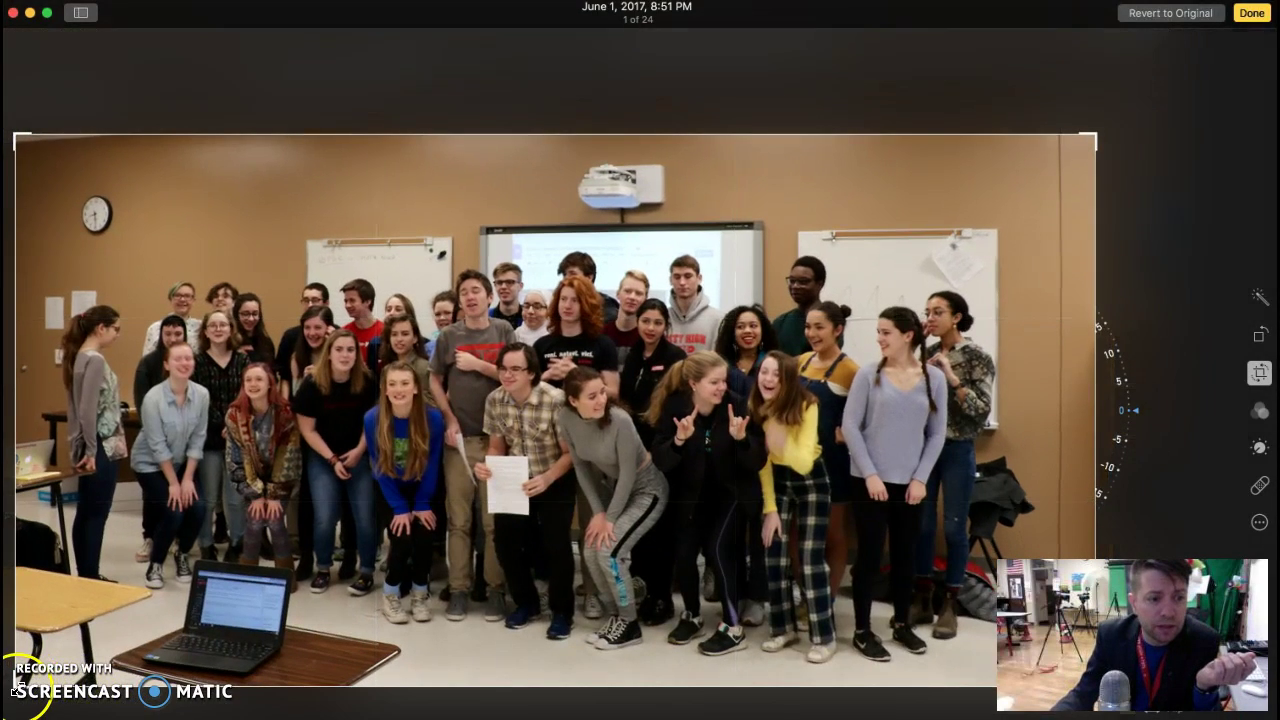
drag(14, 688, 16, 648)
click(1251, 13)
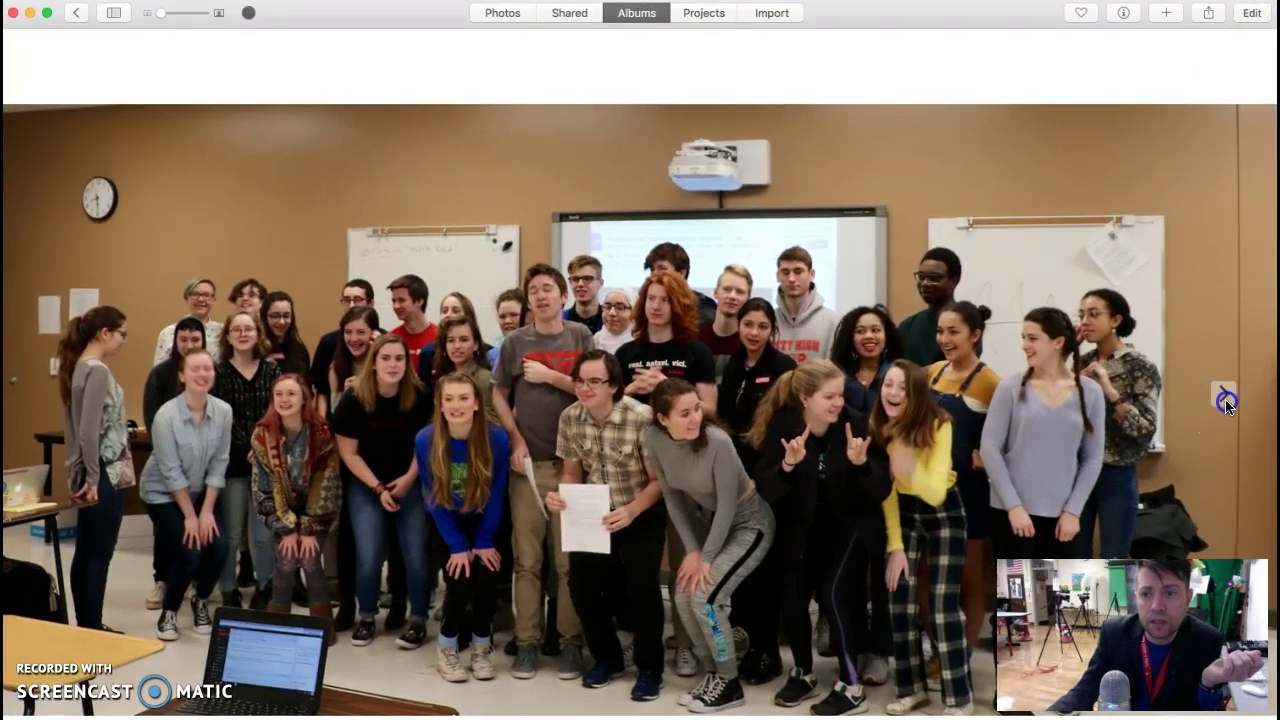
Step: Step through the group photos, including the portrait one, up to the budget presentation photo
click(1226, 402)
click(1224, 401)
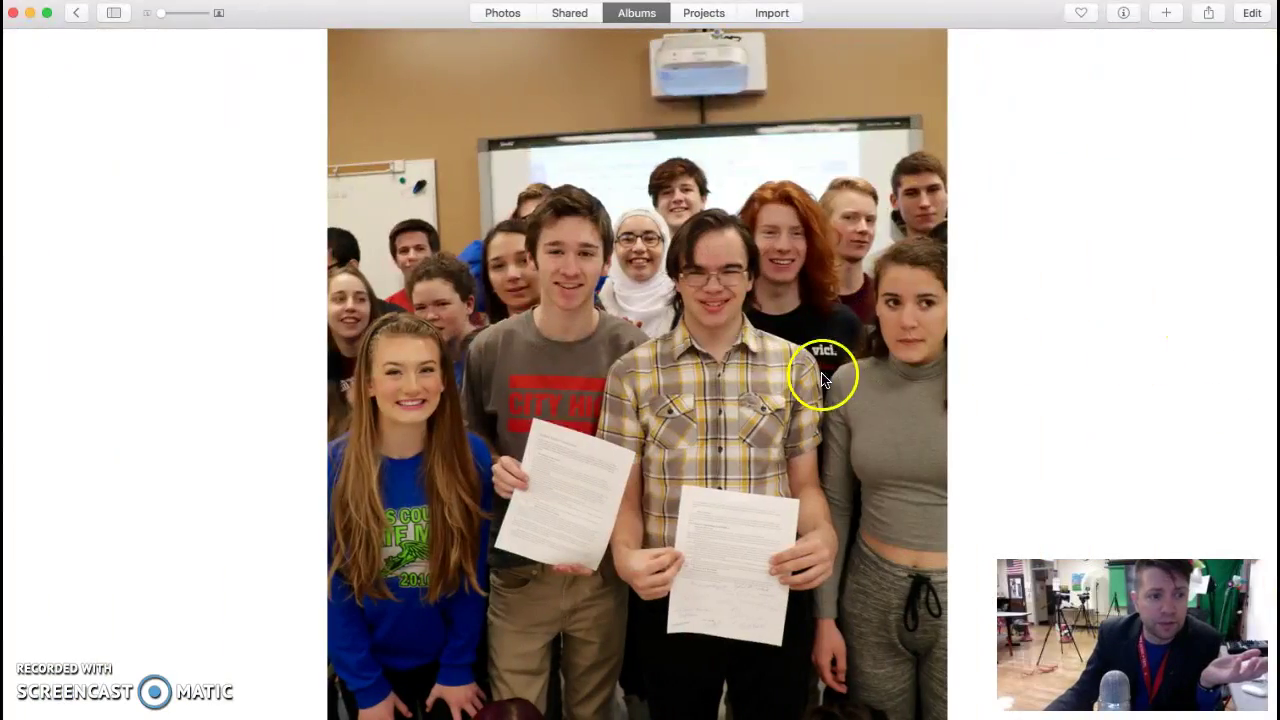
click(50, 405)
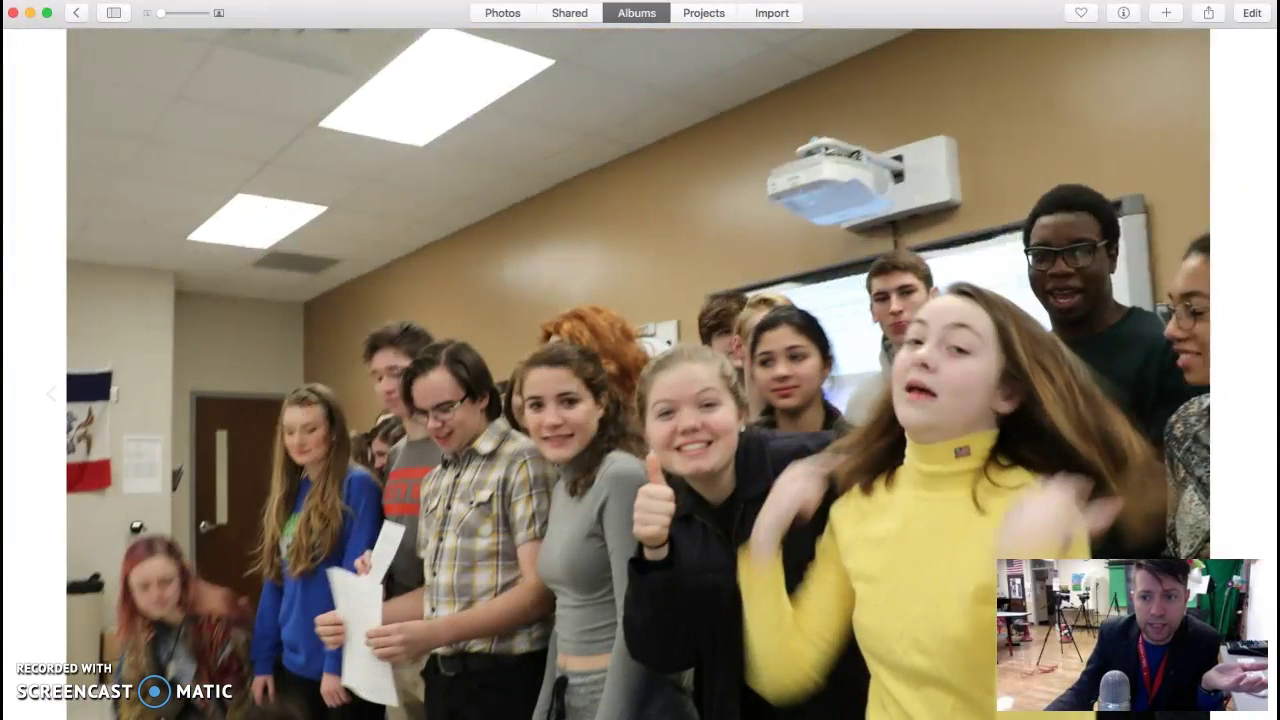
click(1224, 398)
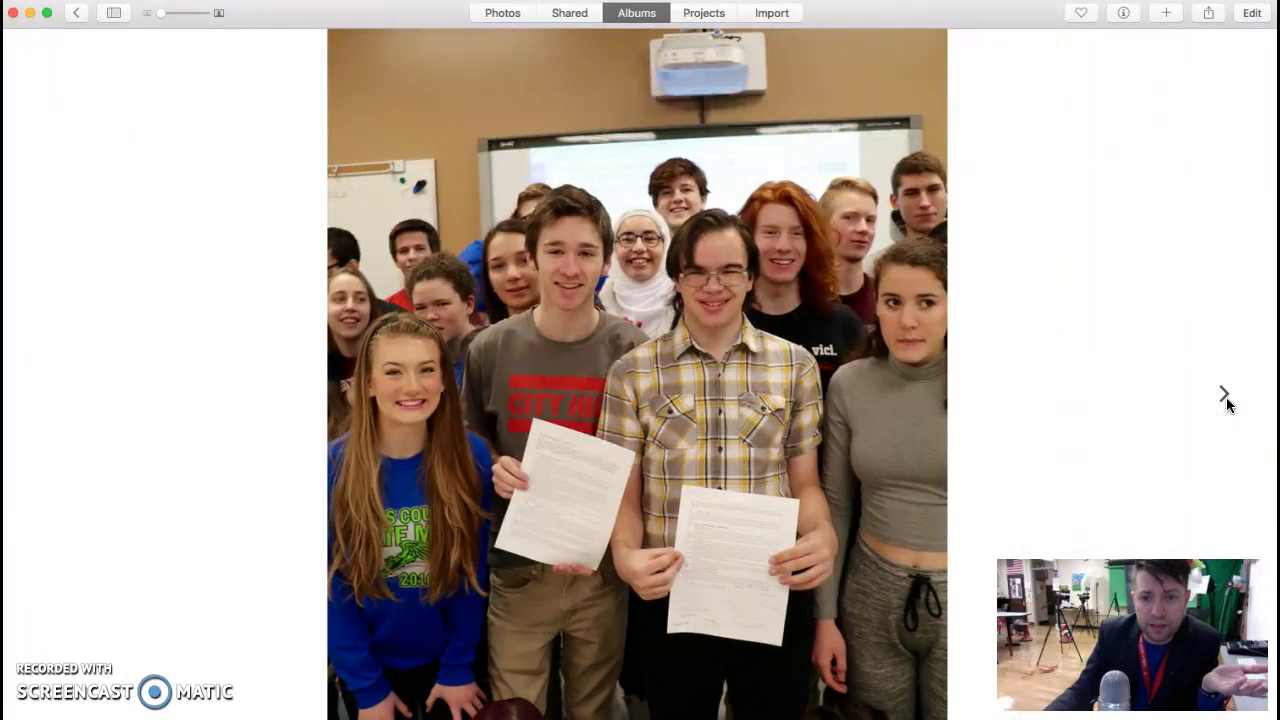
click(1221, 397)
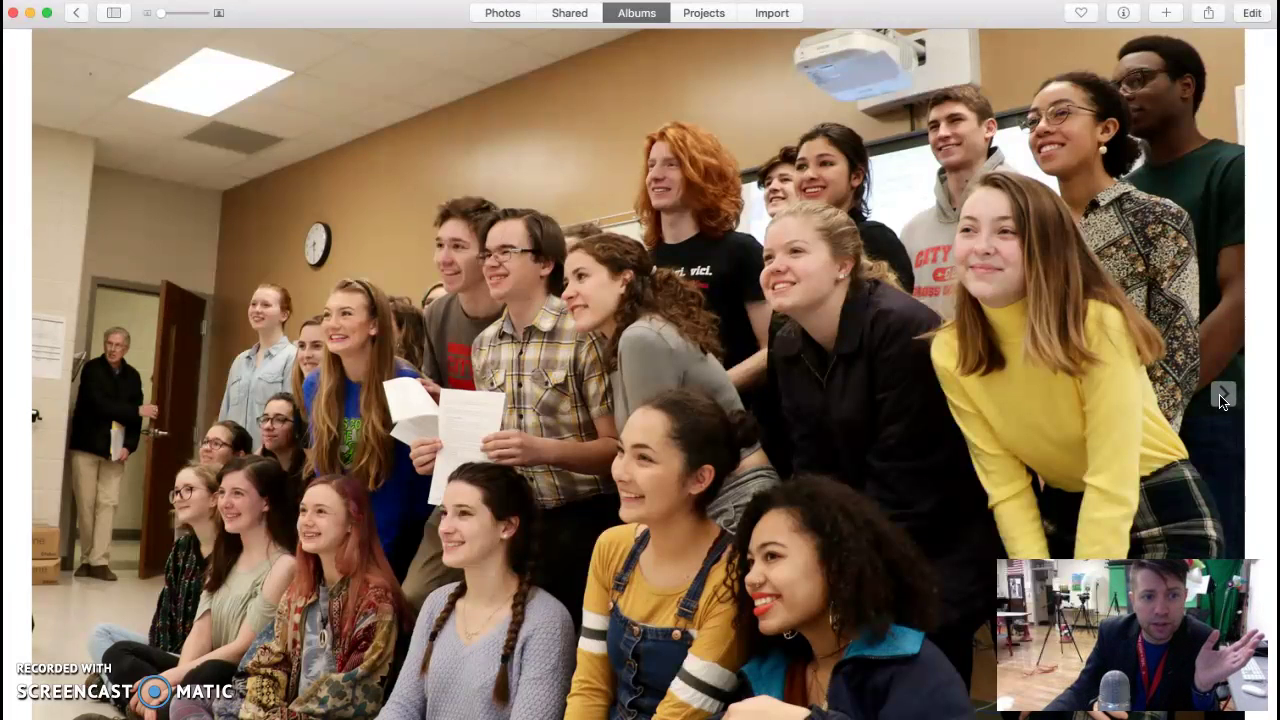
click(1221, 398)
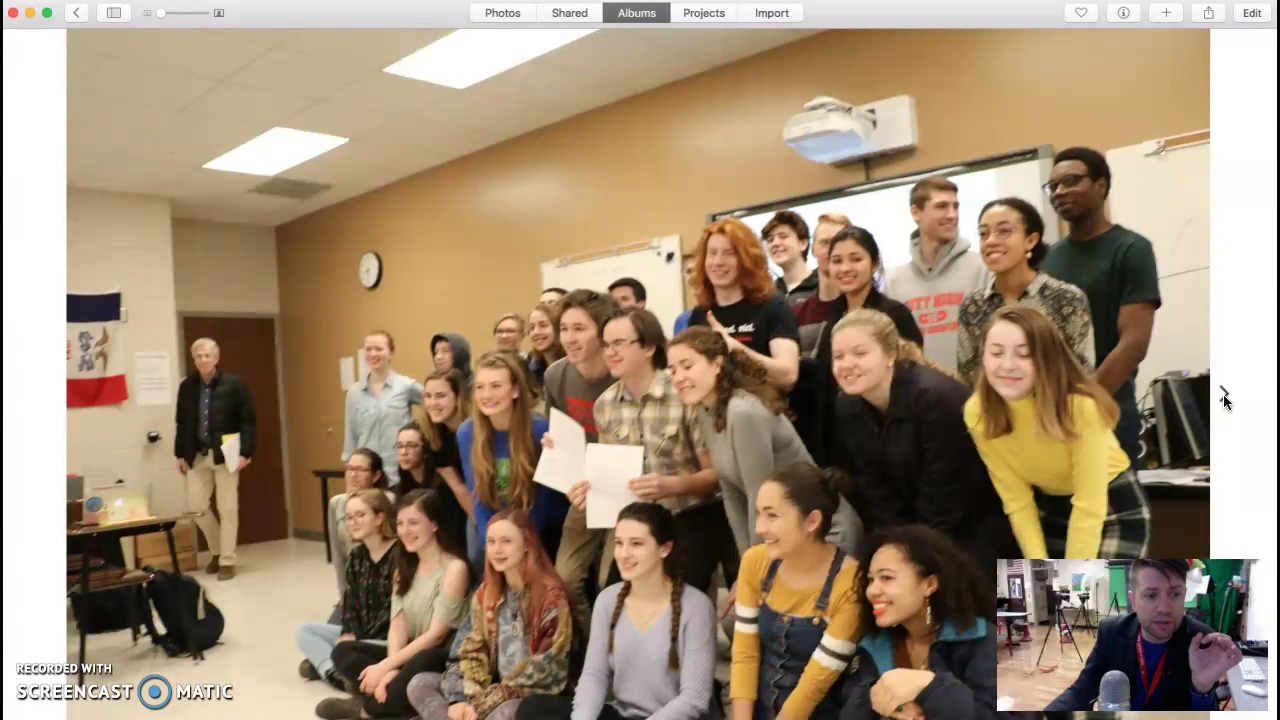
click(1224, 398)
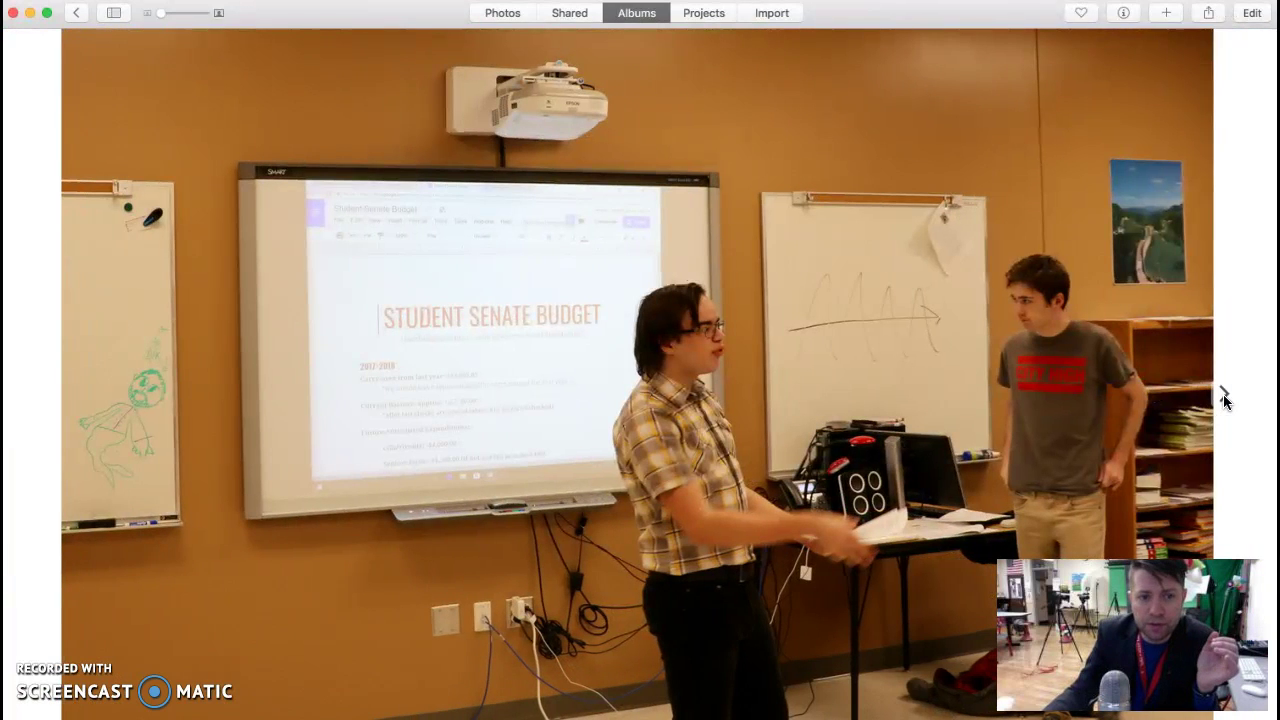
Step: Browse the presentation, Iowa flag and classroom photos to the video clip, then return to Last Import
click(1225, 399)
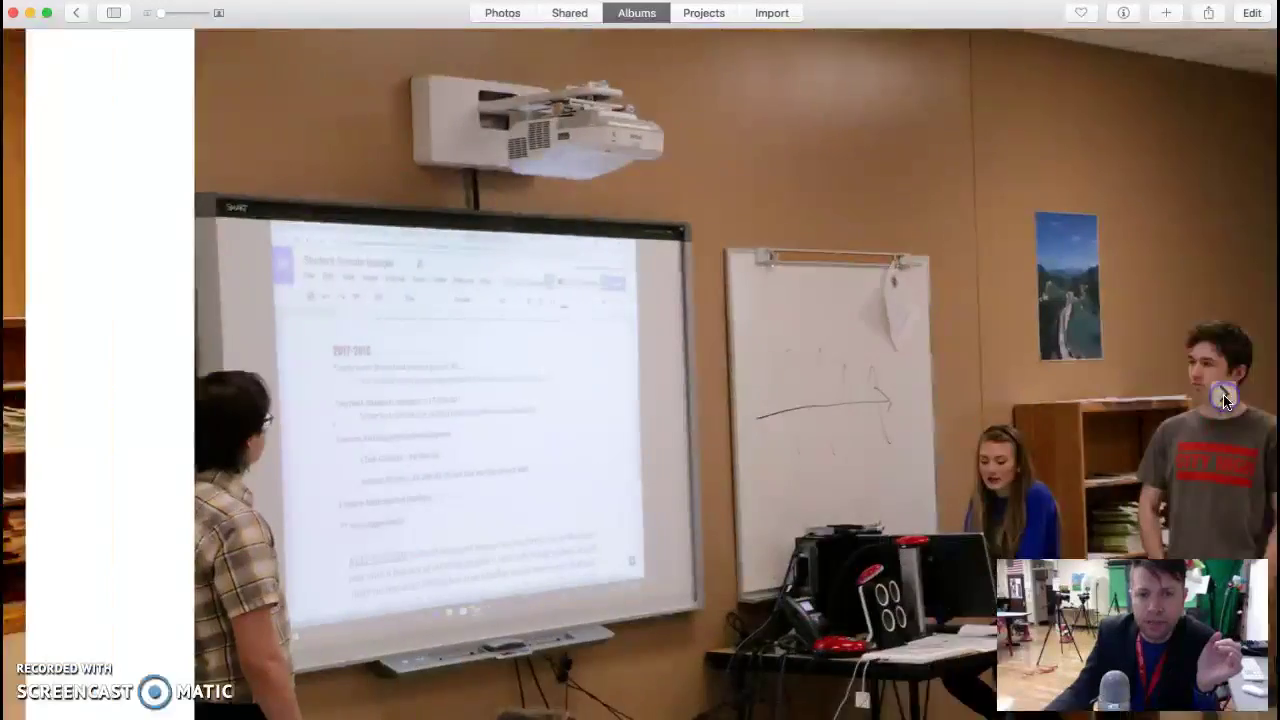
click(1225, 399)
click(1225, 399)
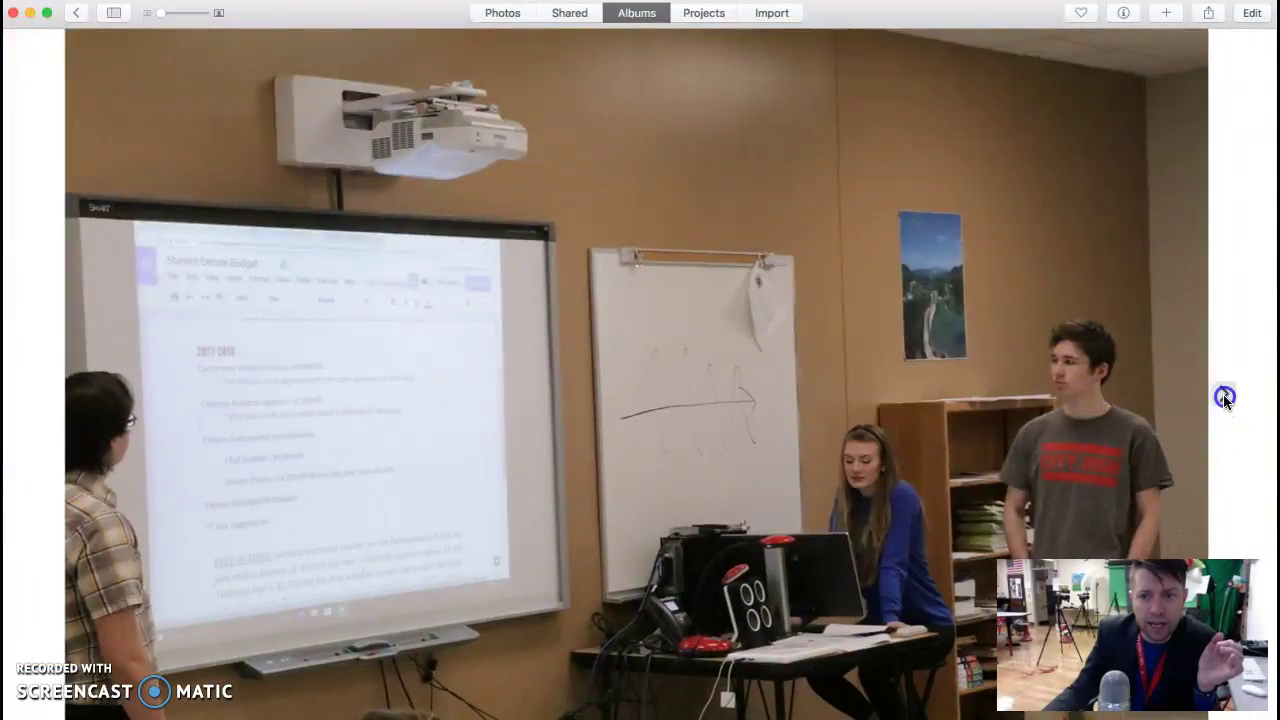
click(1225, 399)
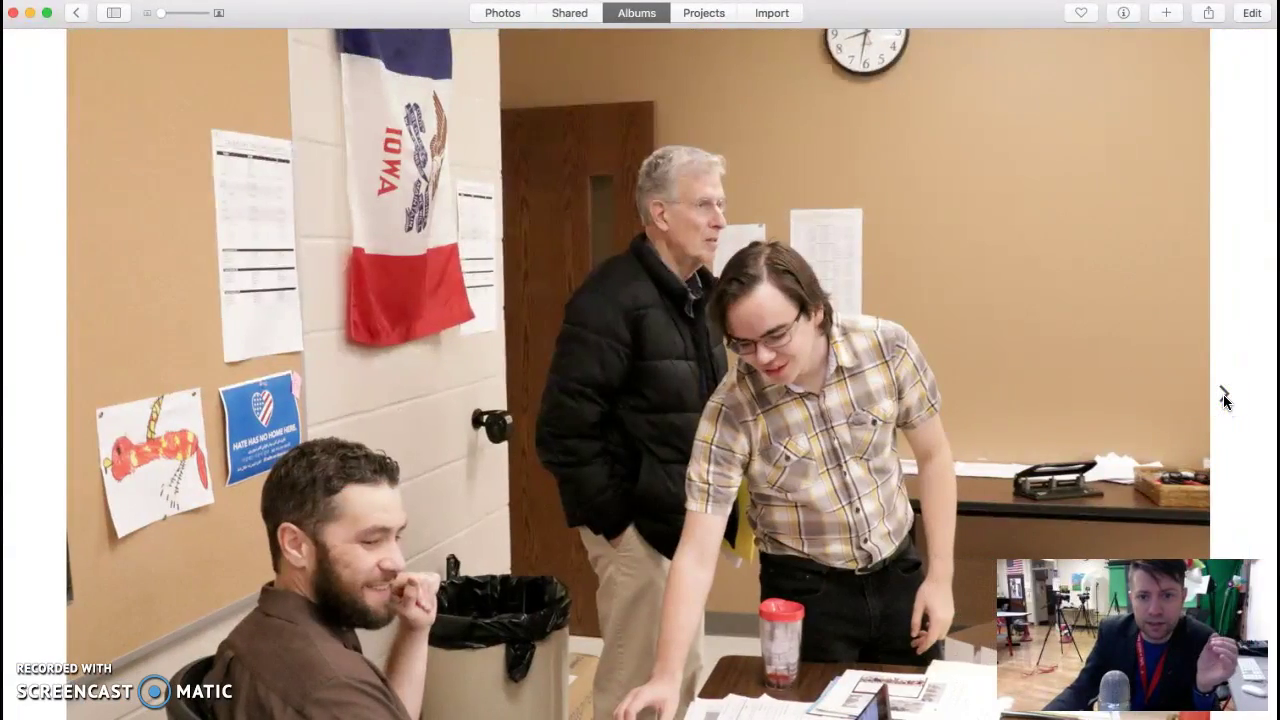
click(1225, 399)
click(1225, 399)
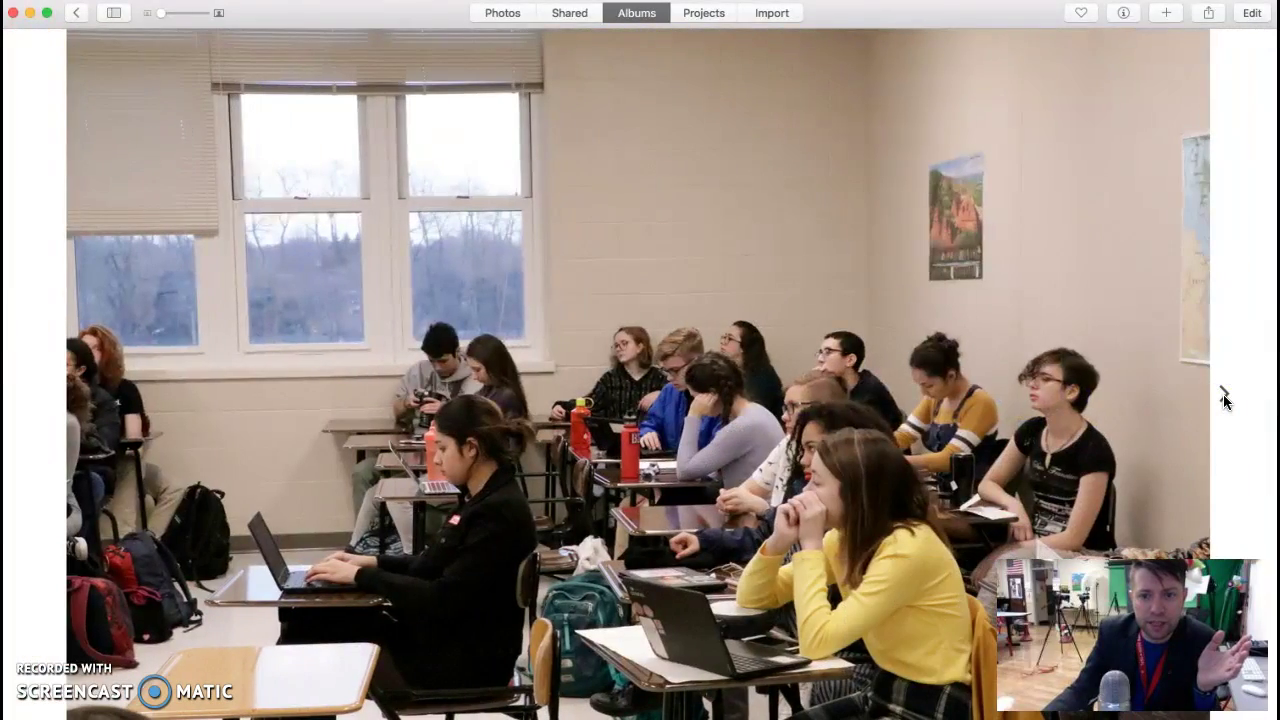
click(1225, 399)
click(1225, 399)
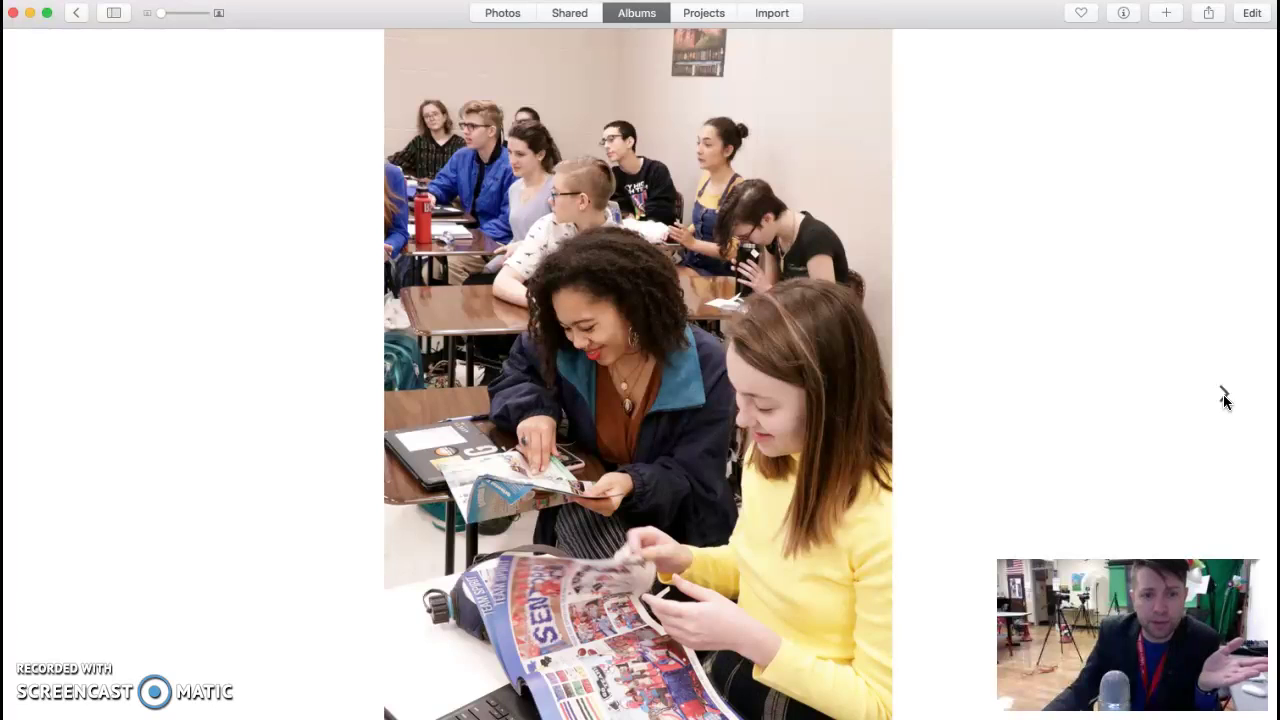
click(1225, 399)
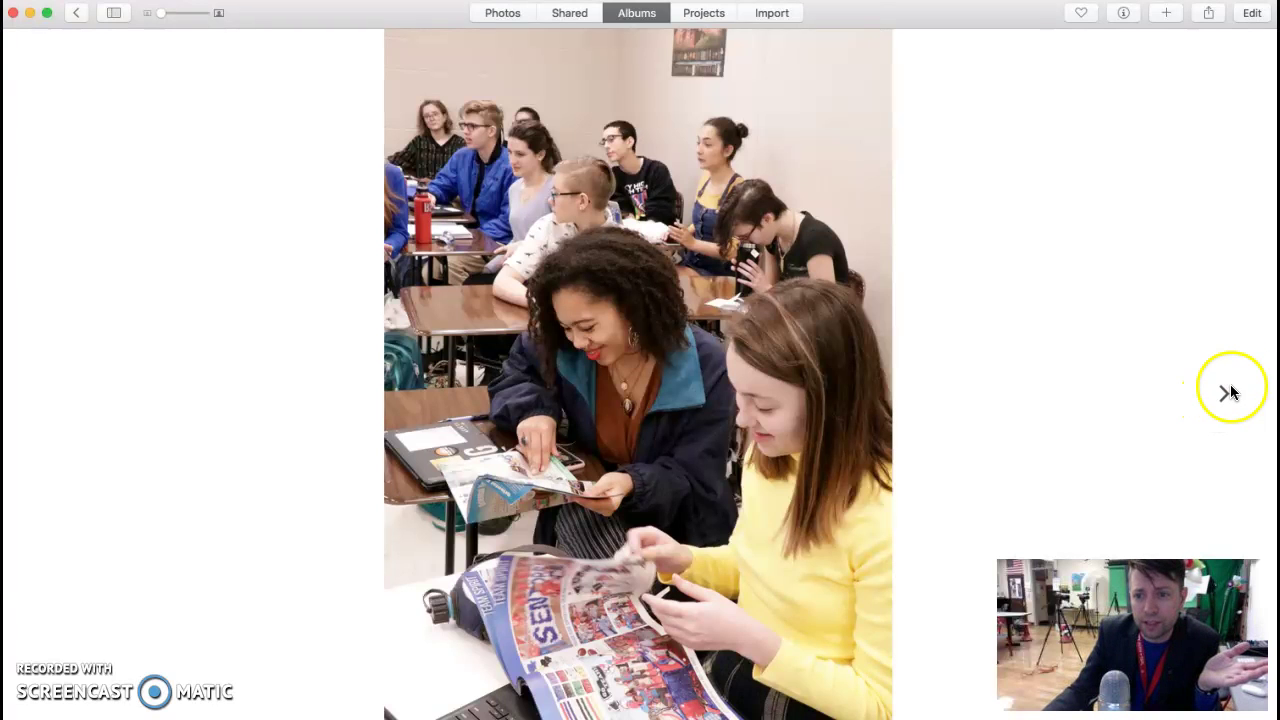
click(1225, 399)
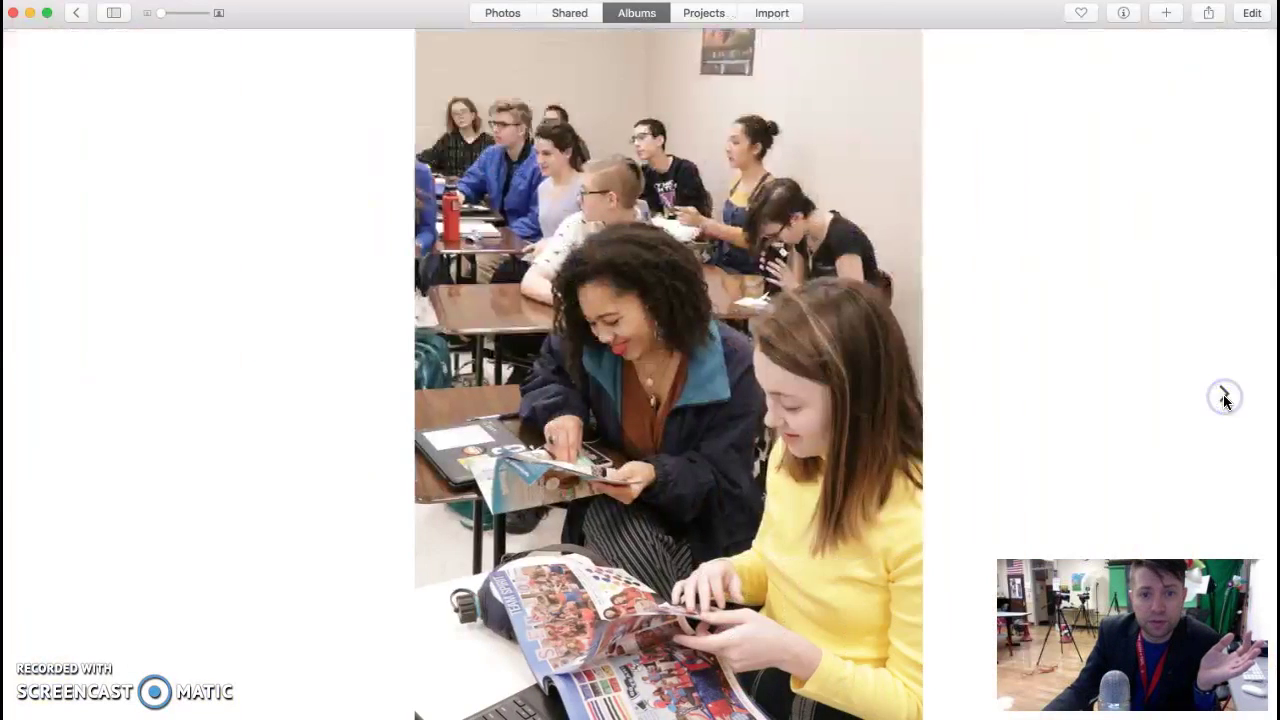
click(1225, 399)
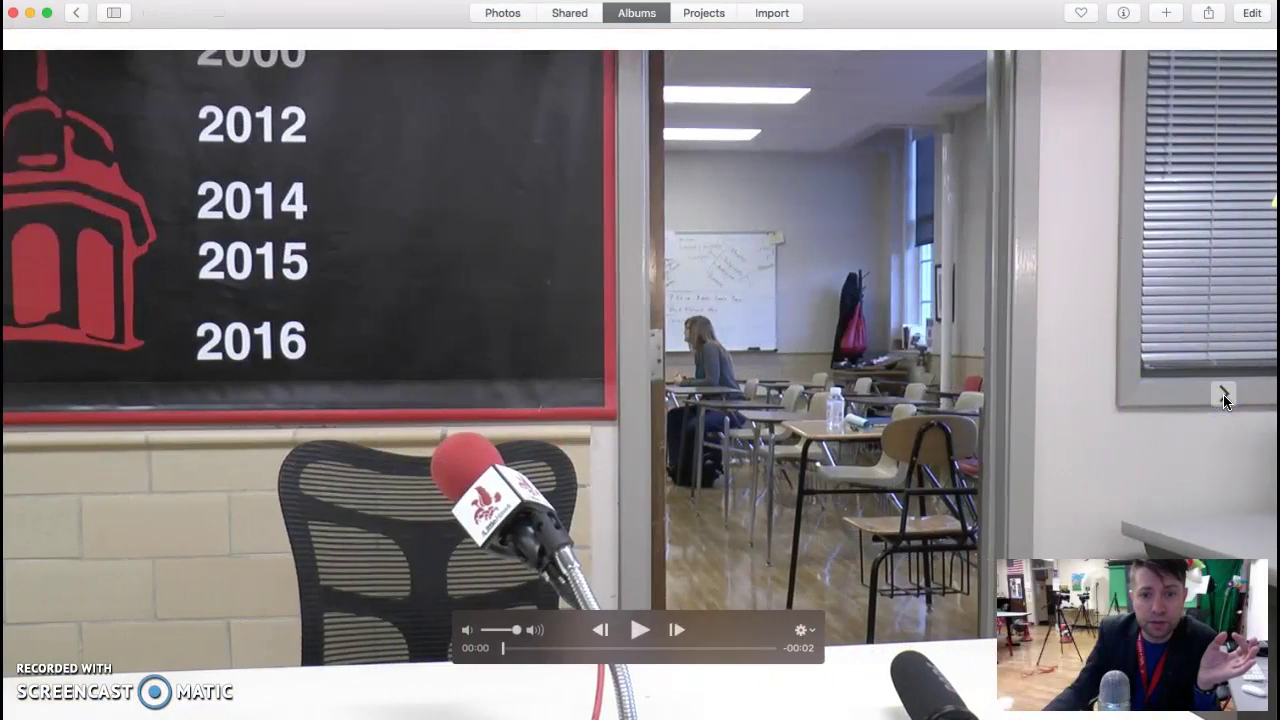
click(76, 12)
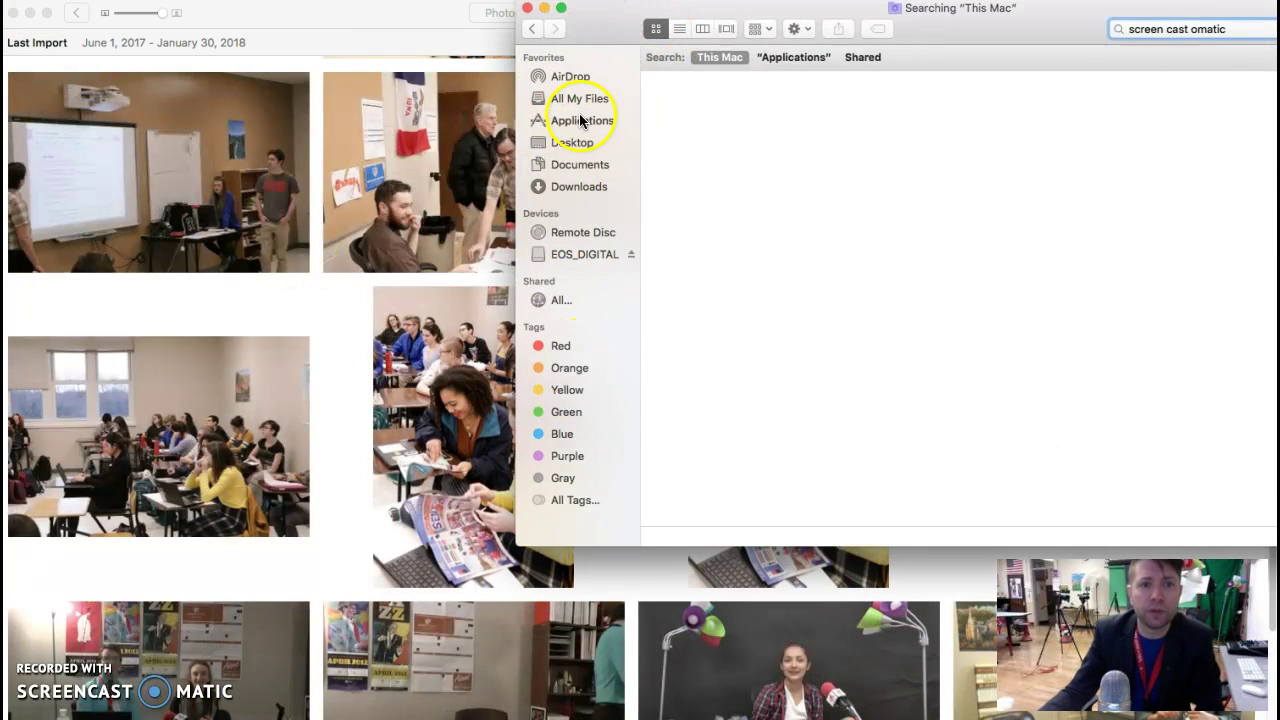
Step: Open the Desktop's Student Senate Jan 31 folder in Cover Flow view
click(583, 139)
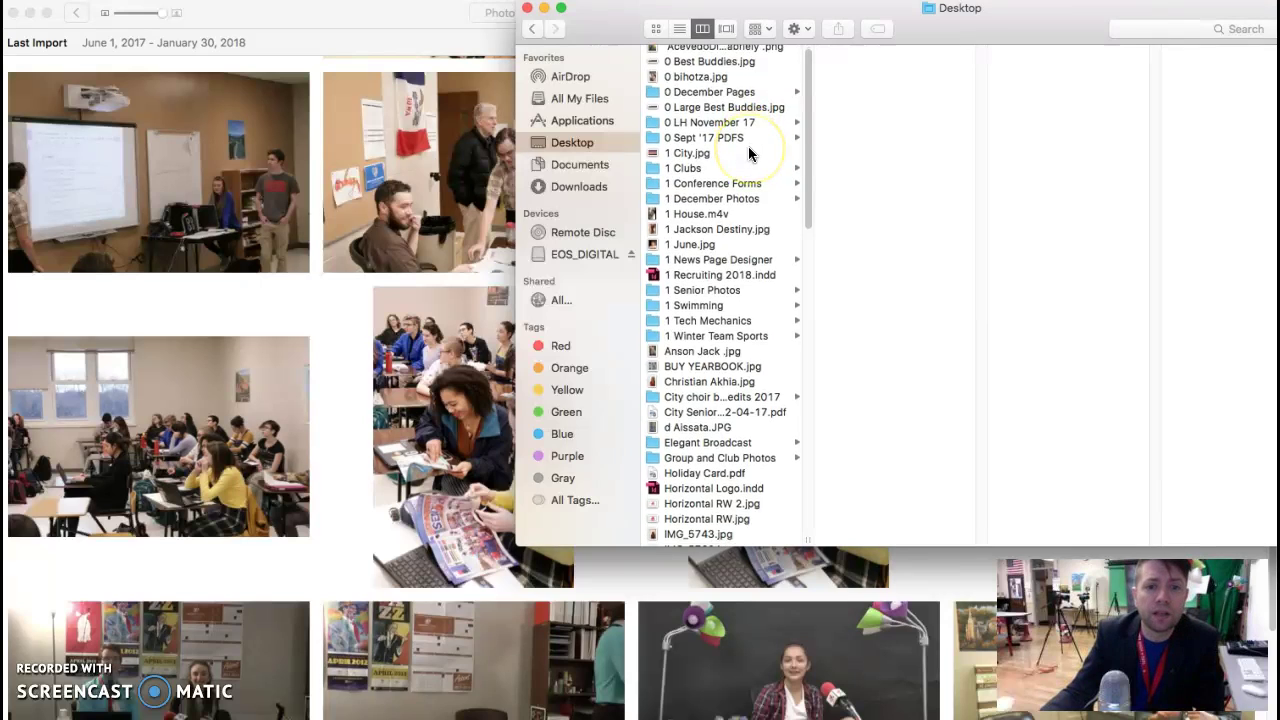
scroll(750, 153, down, 10)
click(701, 495)
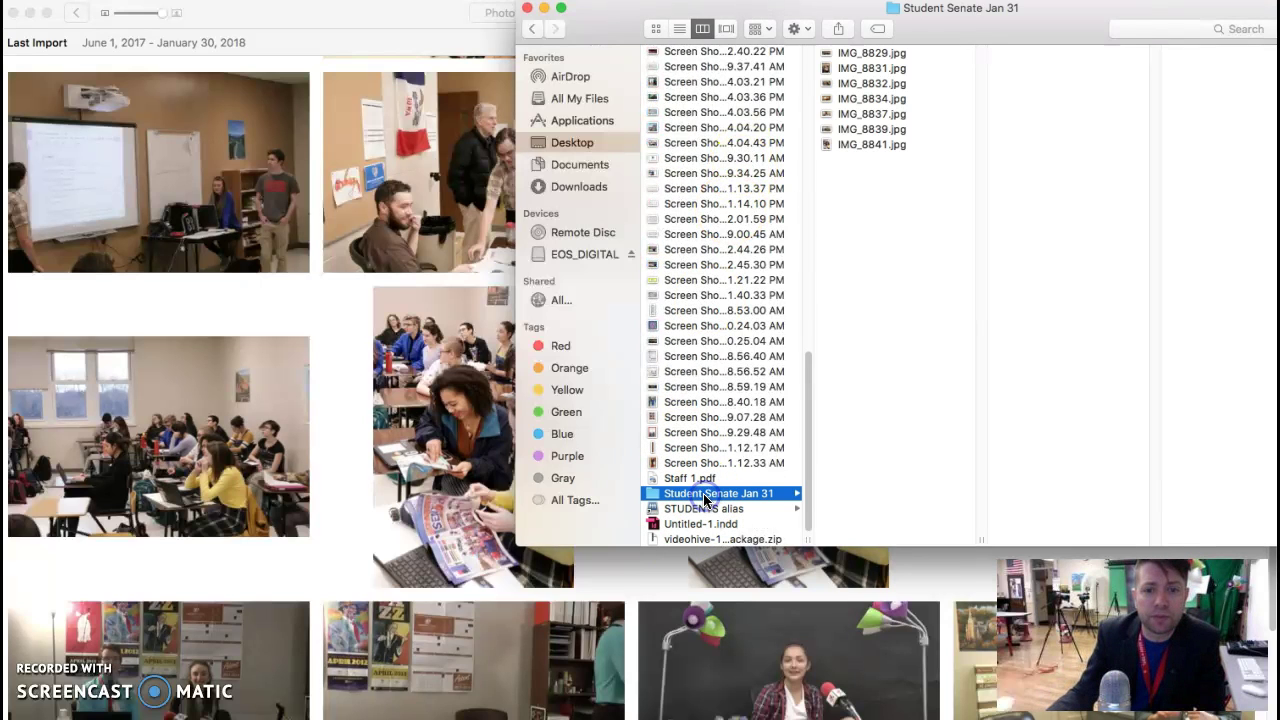
click(726, 28)
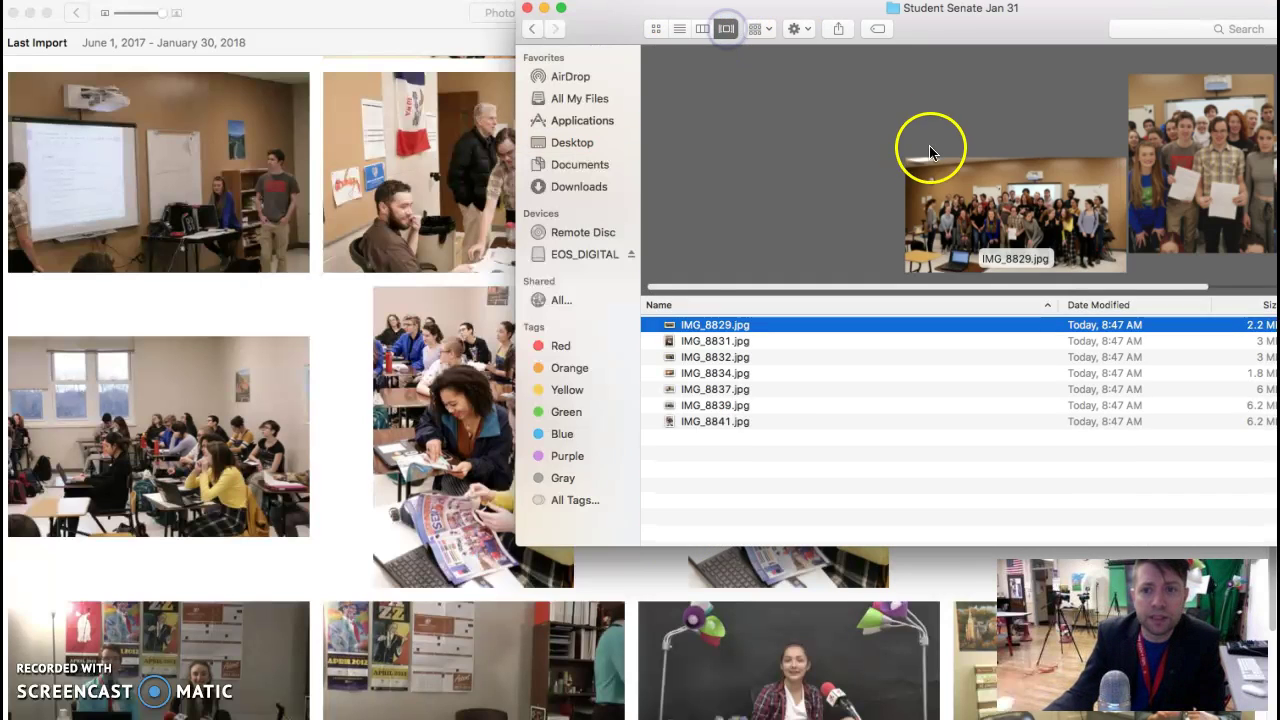
drag(616, 23, 598, 30)
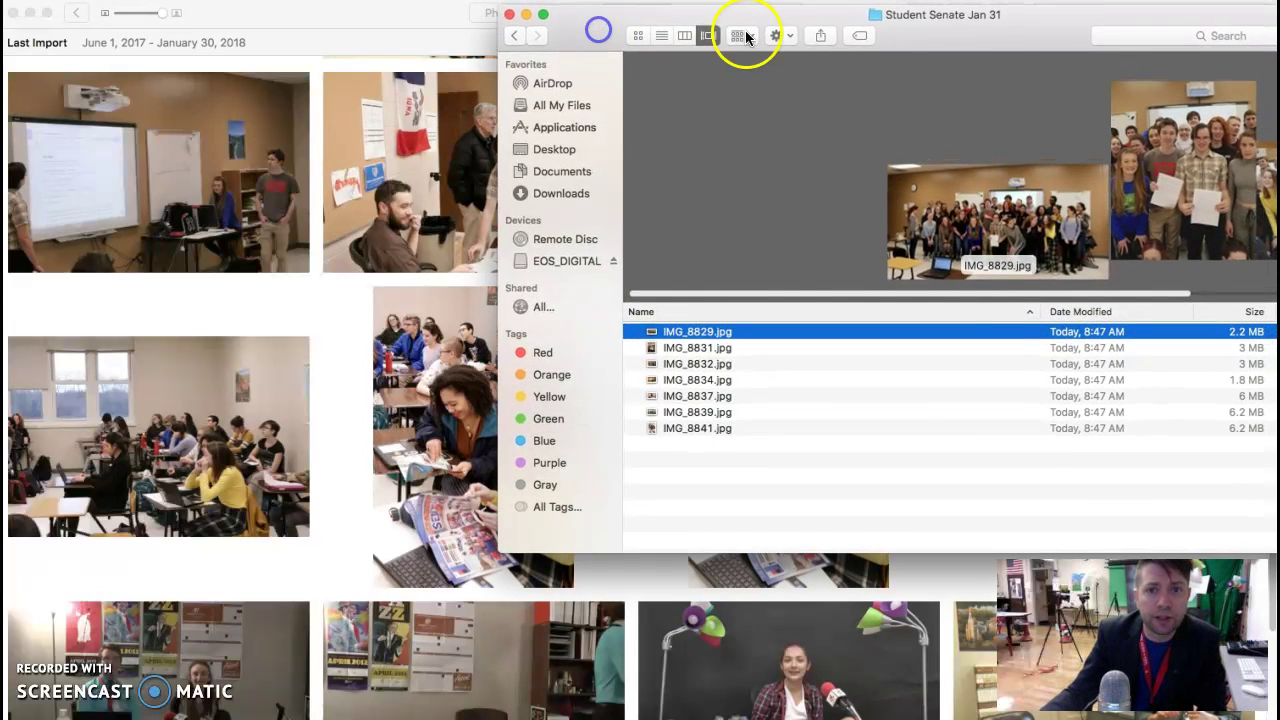
Step: Add a new folder named '1 Student Senate' among the photos and widen the window
click(779, 35)
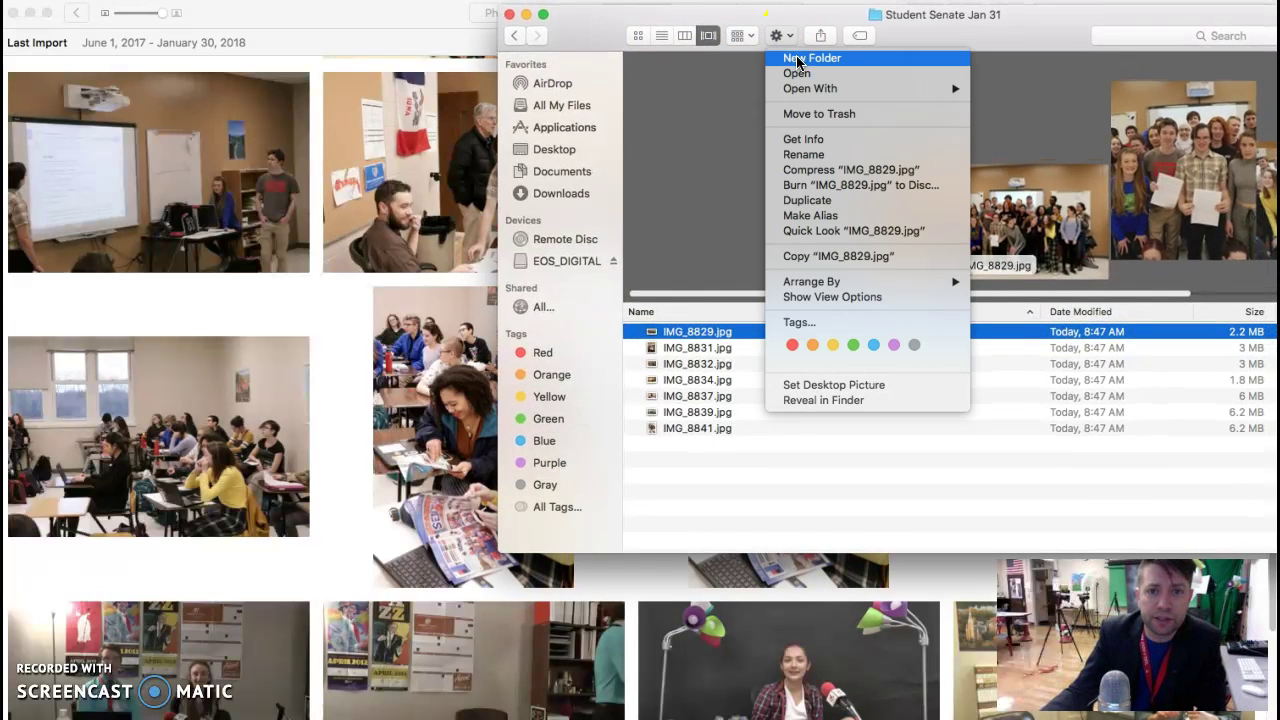
click(800, 58)
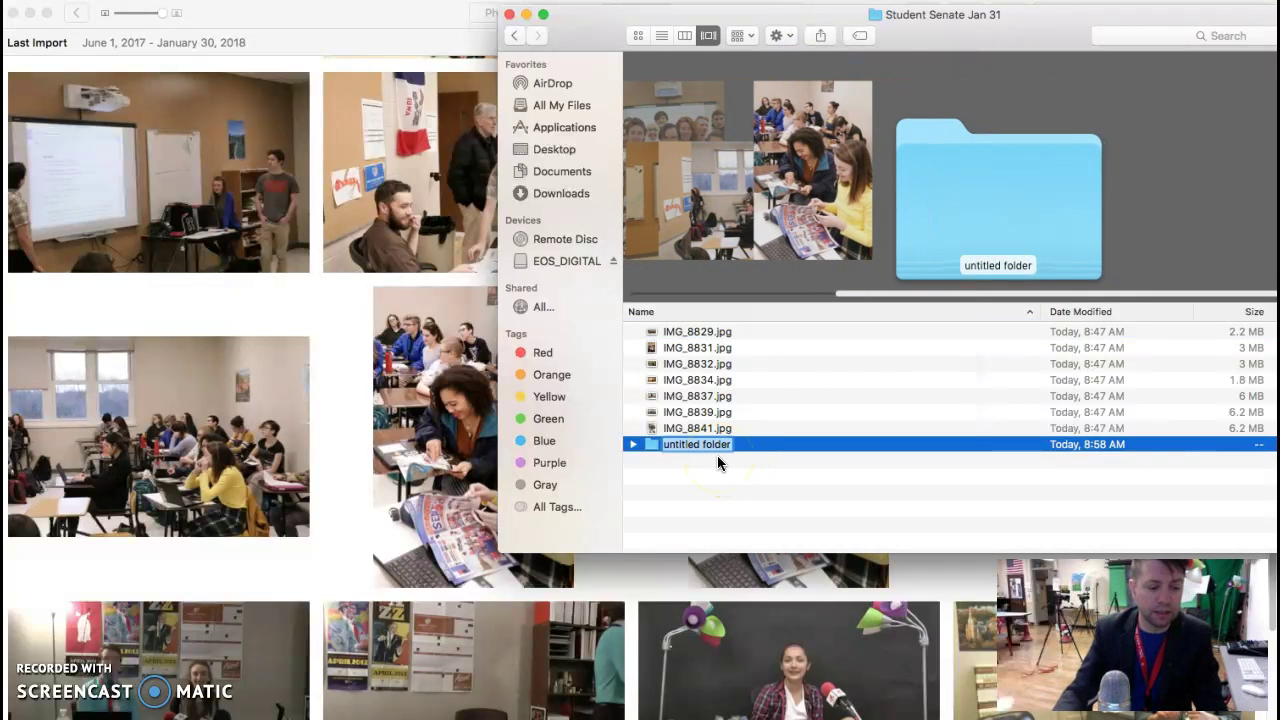
text(1 Stud)
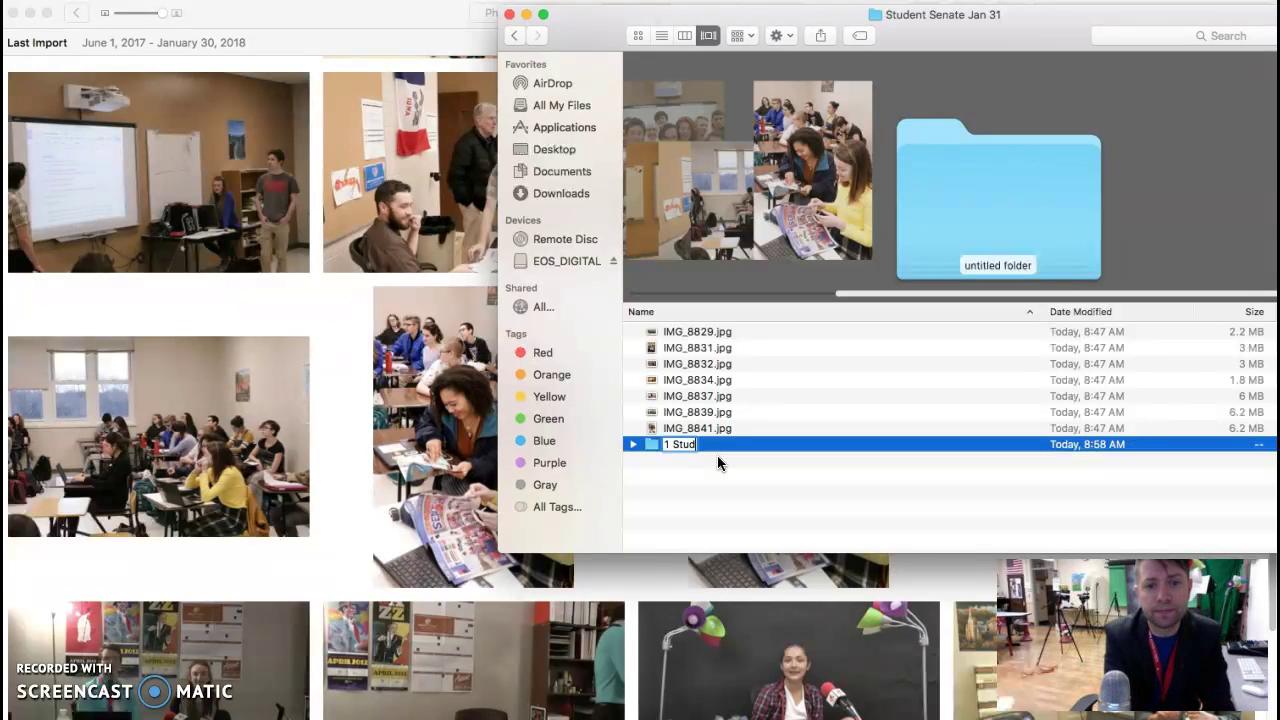
text(ent Sena)
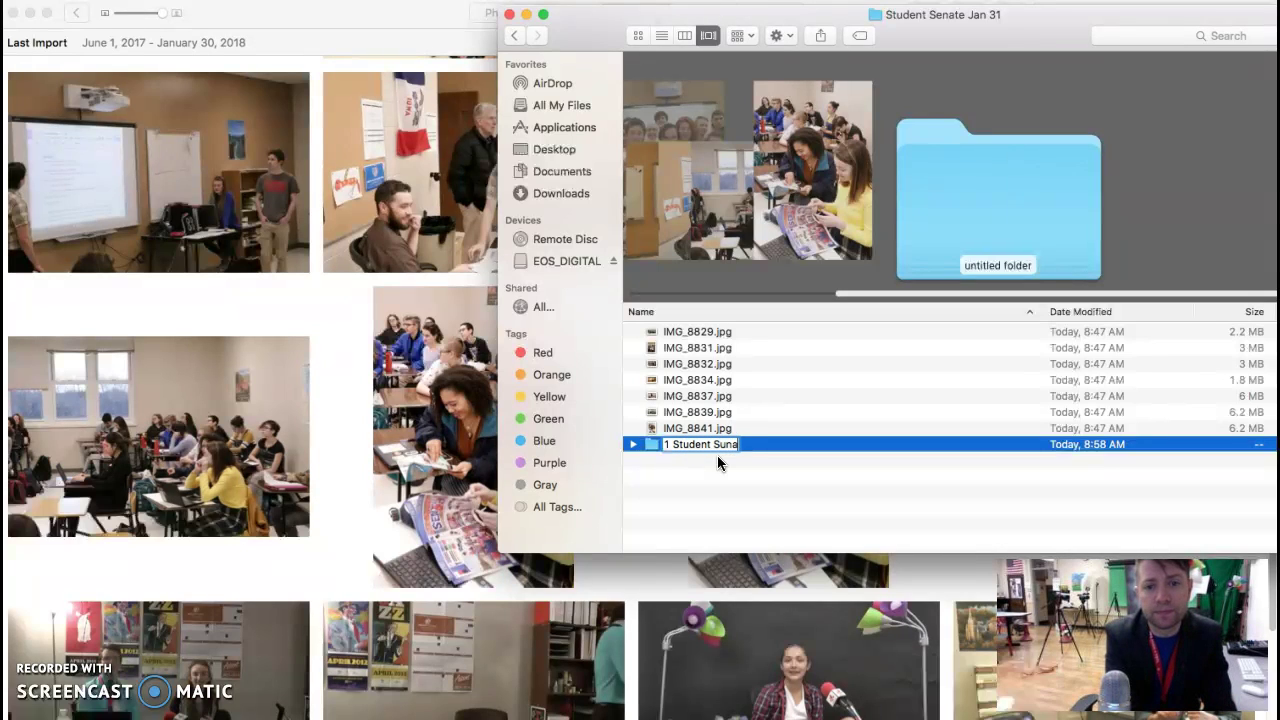
text(te)
key(Return)
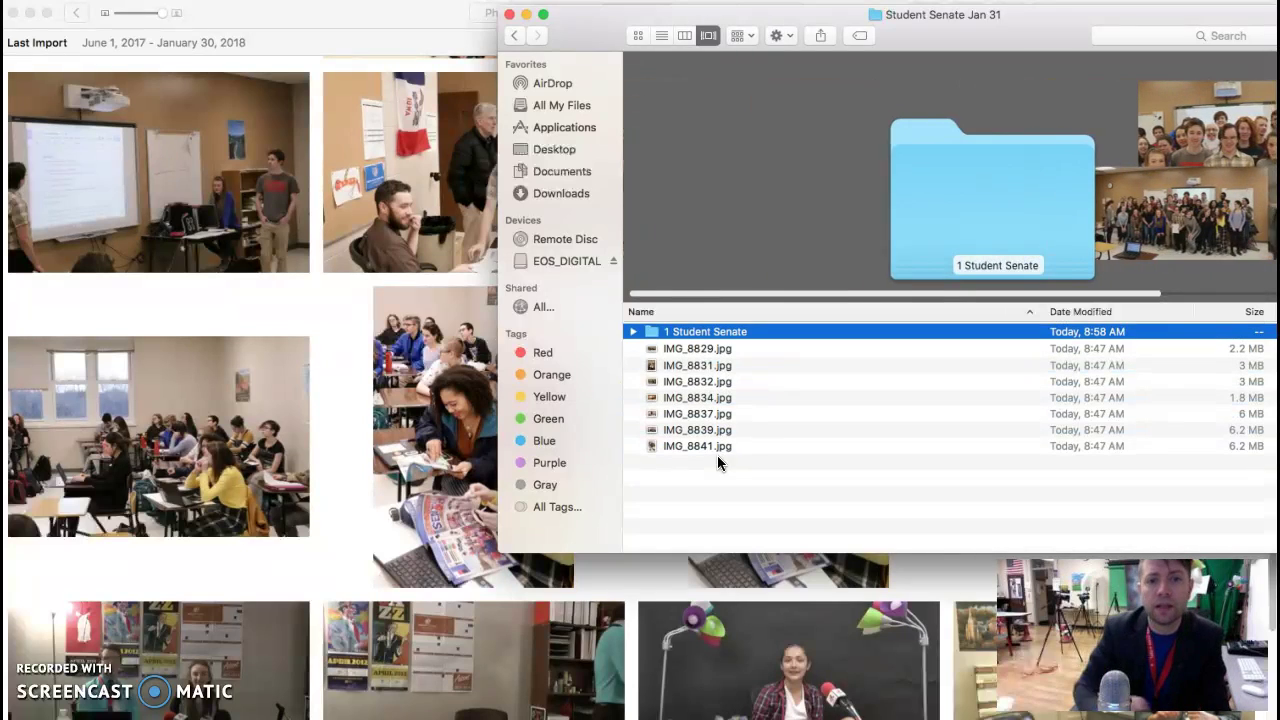
drag(569, 34, 633, 34)
drag(1278, 550, 1129, 514)
Step: Enlarge the Finder window and shrink the Photos library to the left half of the screen
double_click(663, 57)
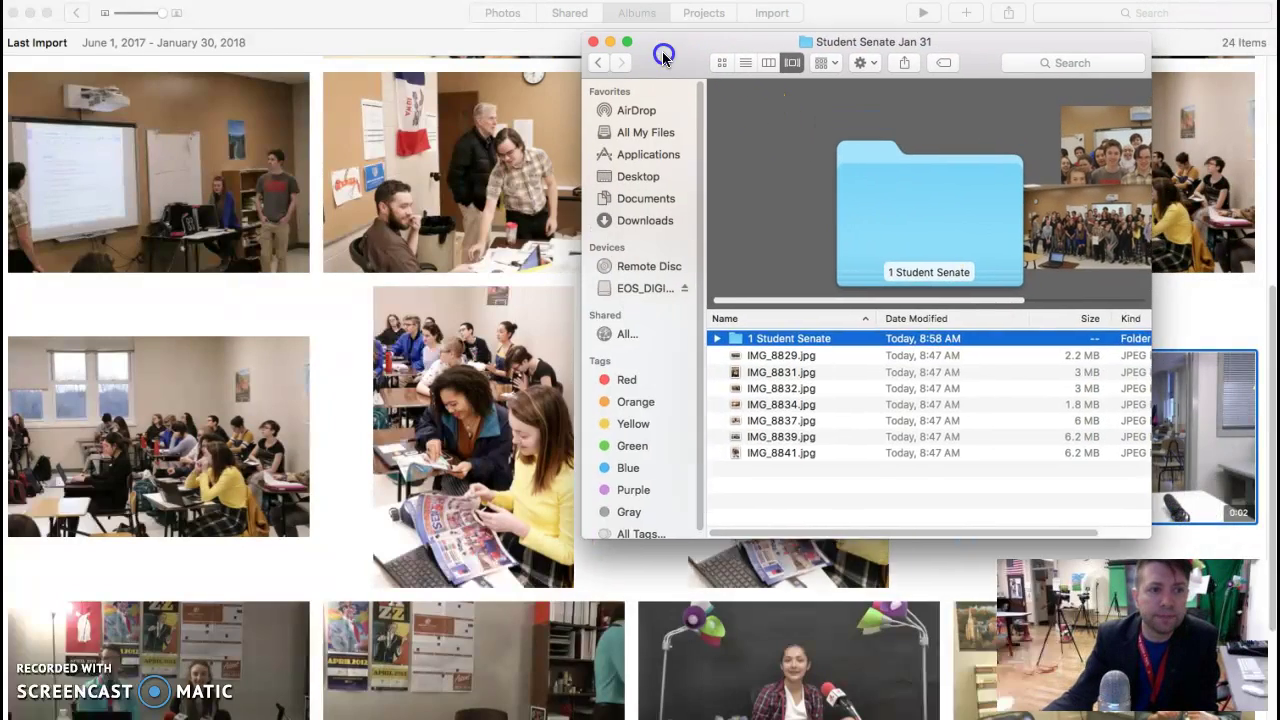
scroll(300, 297, up, 5)
click(301, 252)
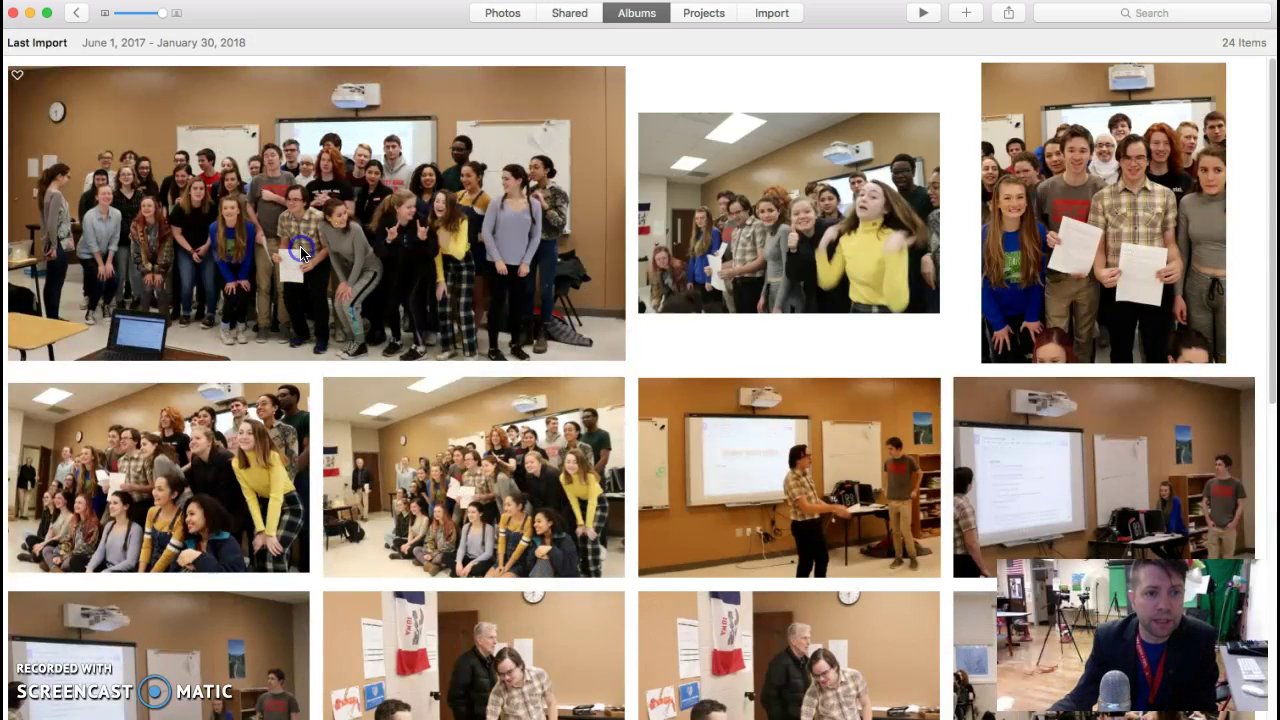
click(858, 18)
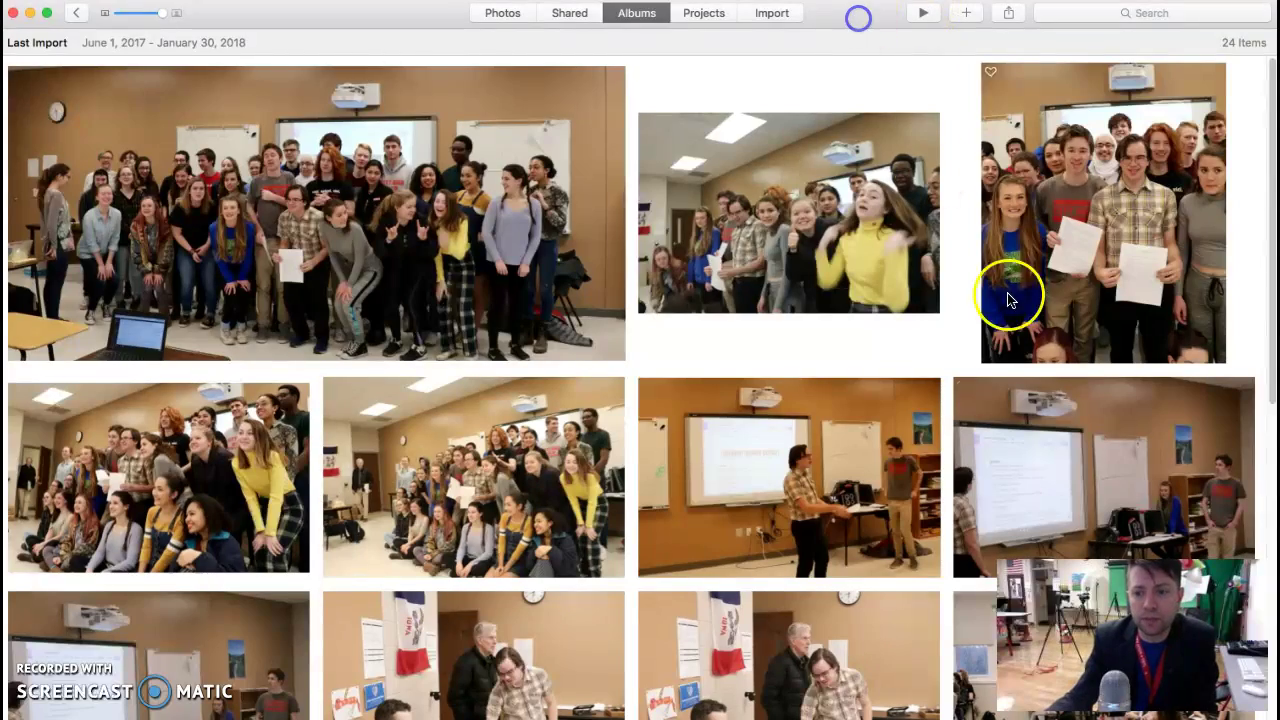
drag(1275, 716, 566, 493)
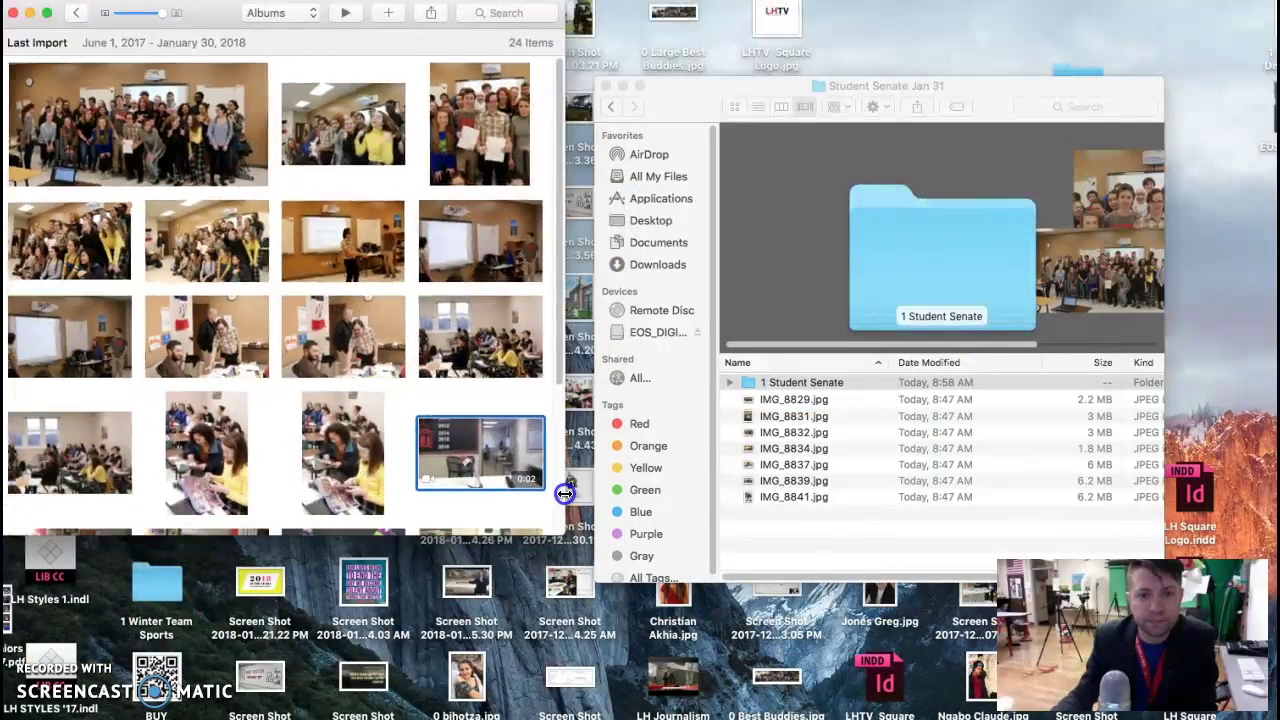
Step: Copy the large group photo into 1 Student Senate as IMG_8829.jpg, then switch to the browser
click(189, 122)
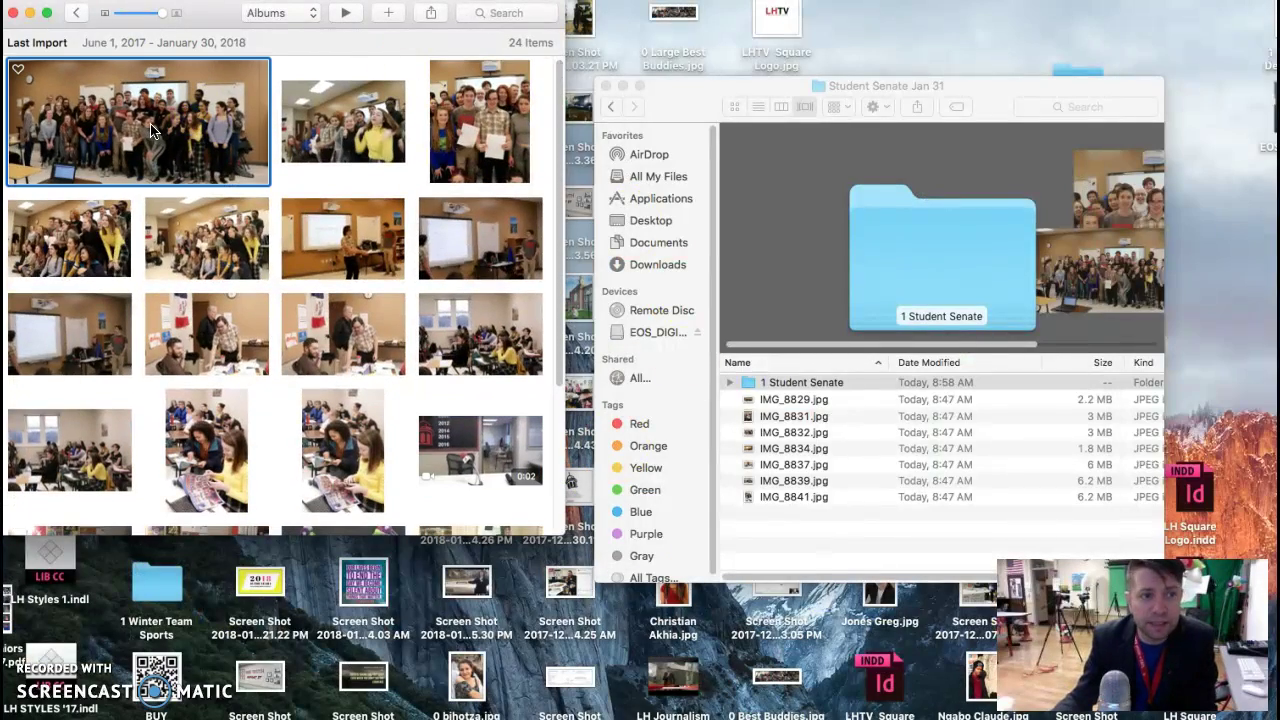
double_click(780, 382)
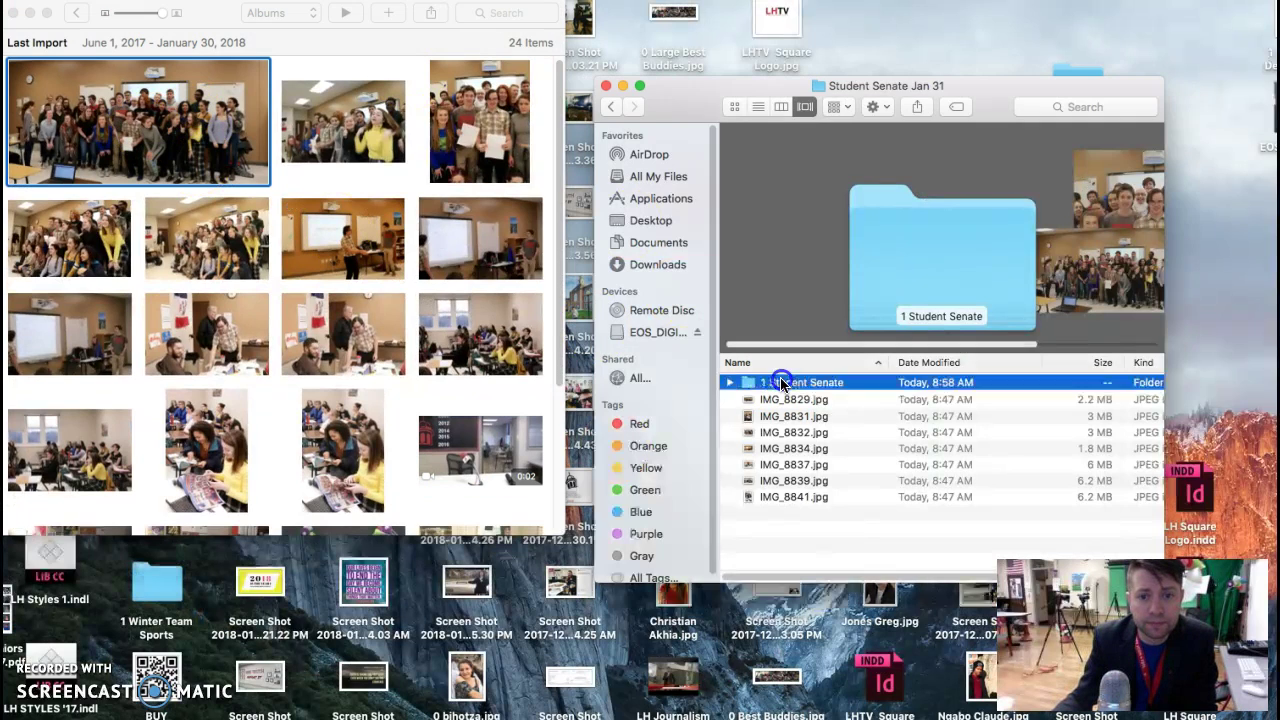
drag(216, 153, 816, 452)
drag(200, 128, 880, 490)
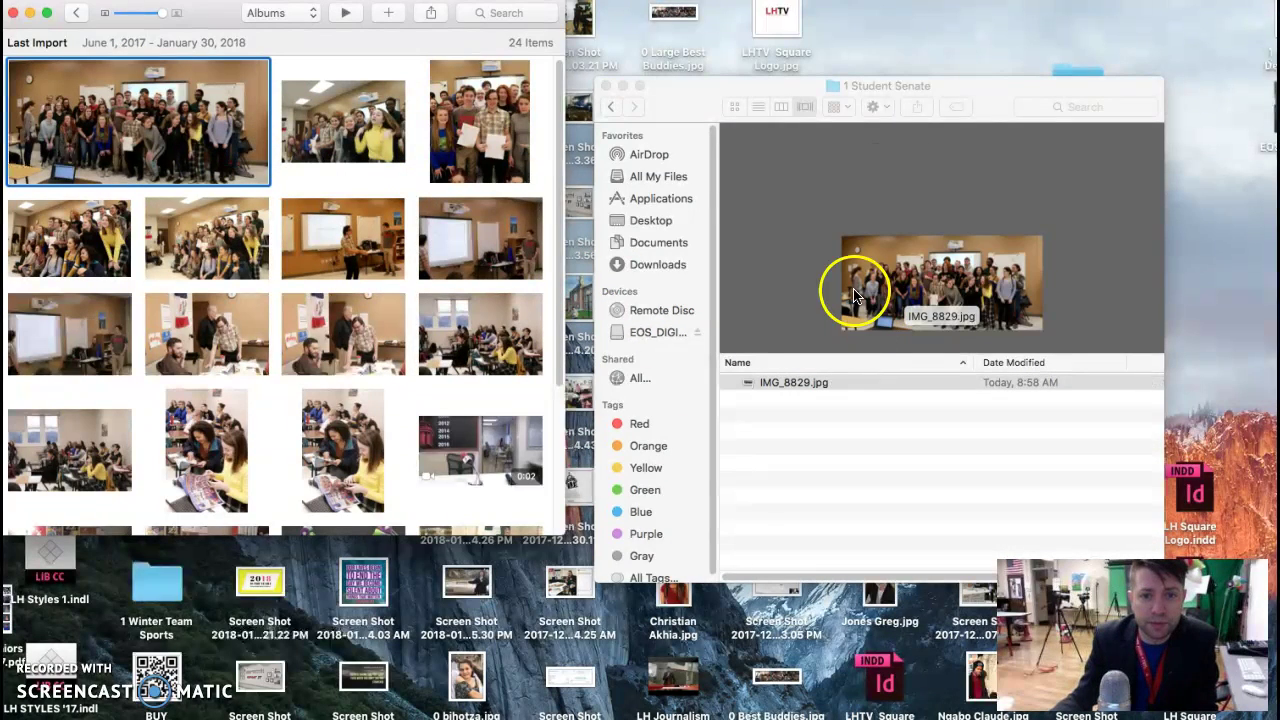
click(612, 106)
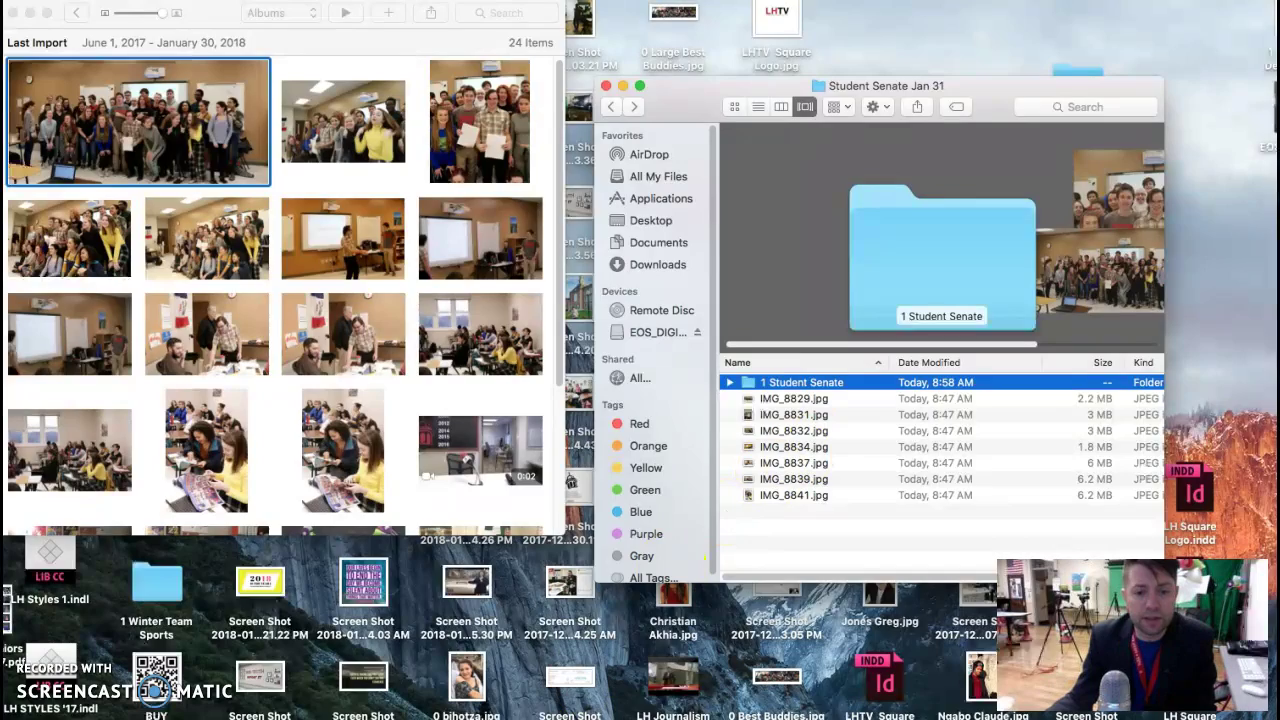
key(super+Tab)
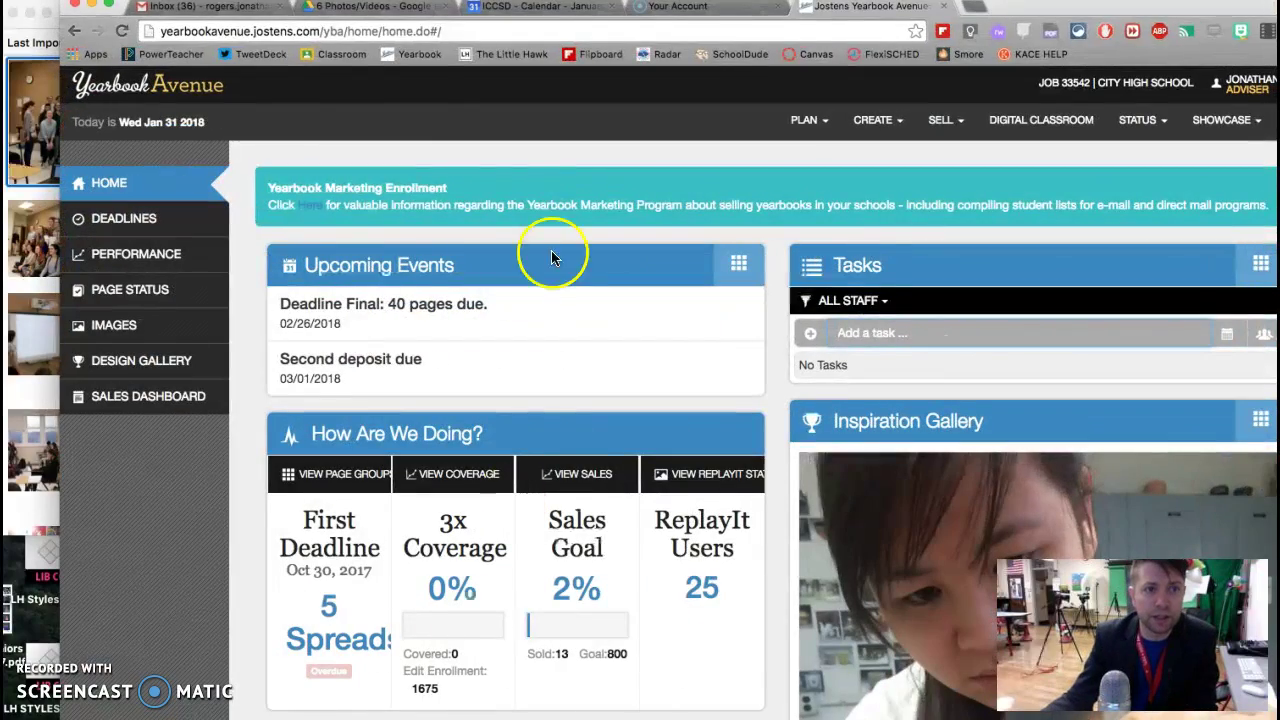
Step: On the 6 Photos/Videos page, add a Drive folder named 'Student Senate Jan 31' and open it
click(342, 12)
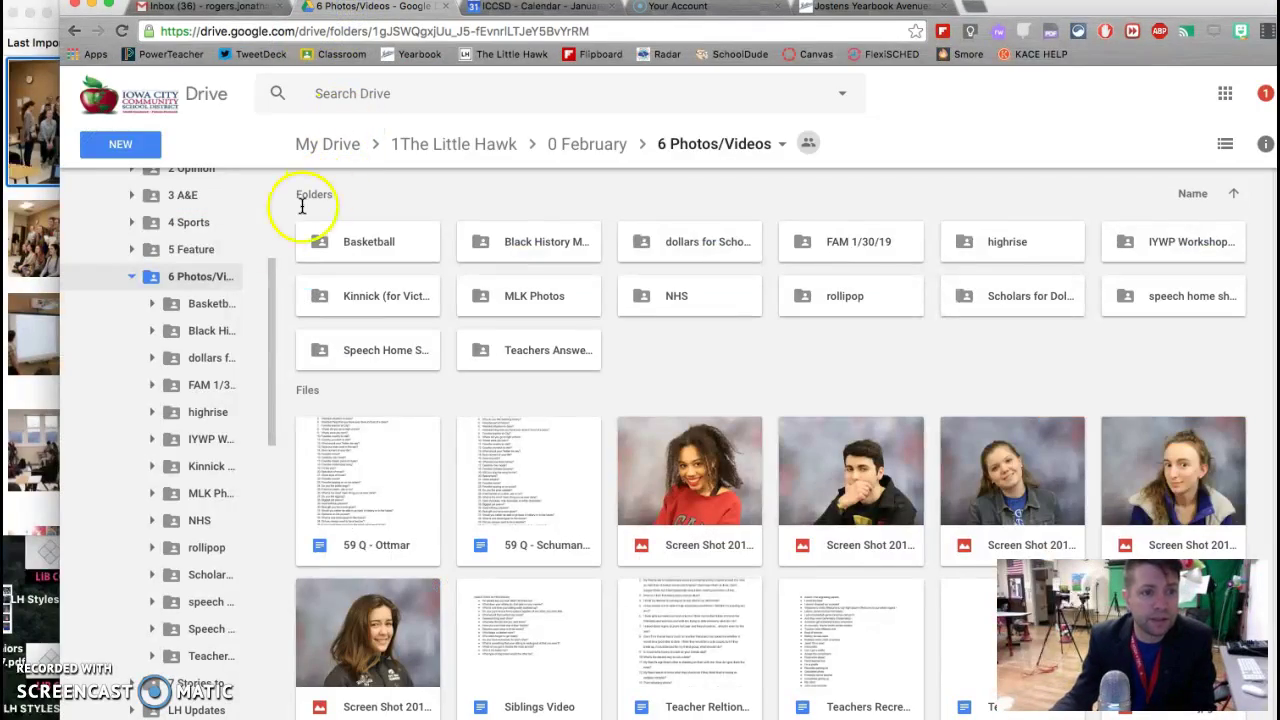
scroll(240, 246, up, 2)
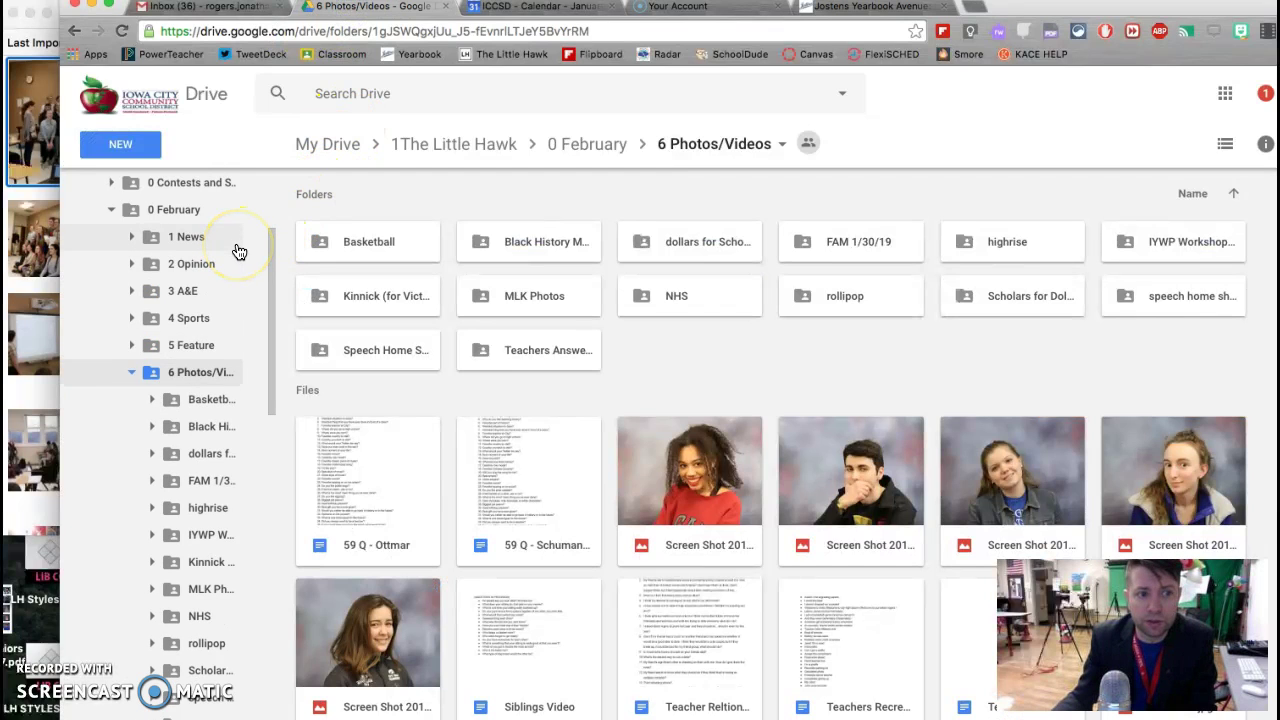
scroll(240, 251, up, 1)
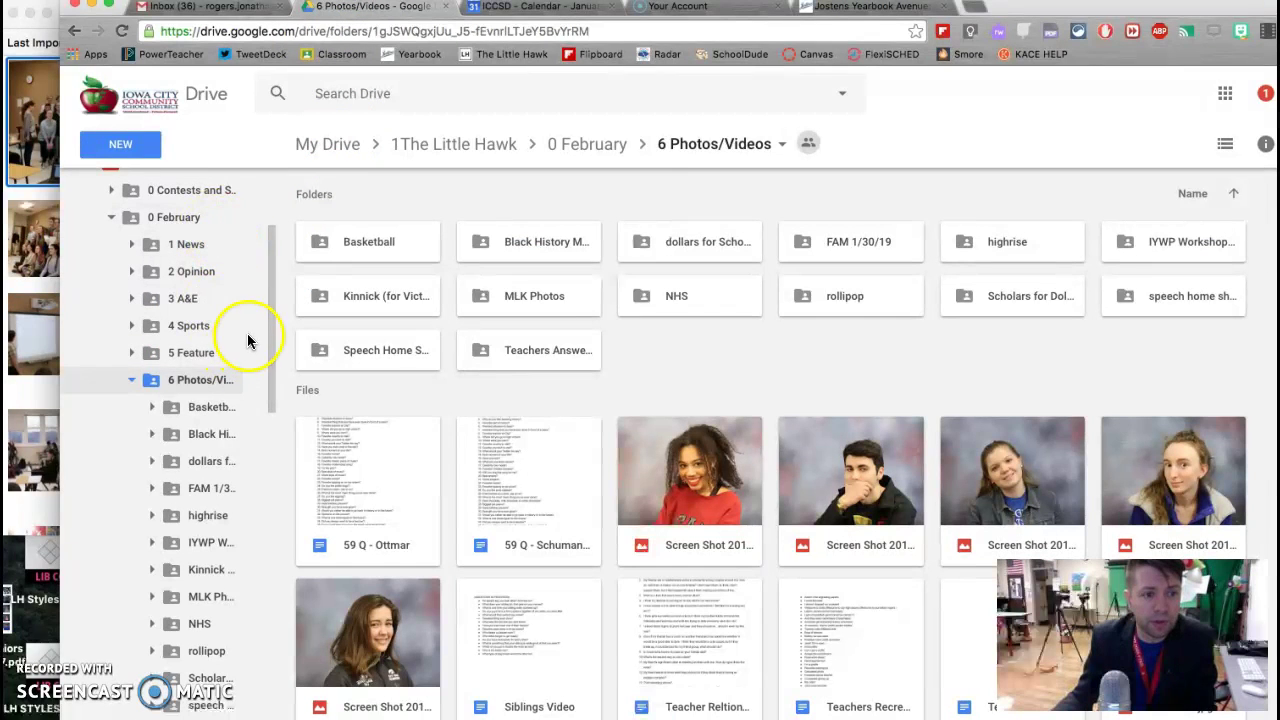
click(116, 144)
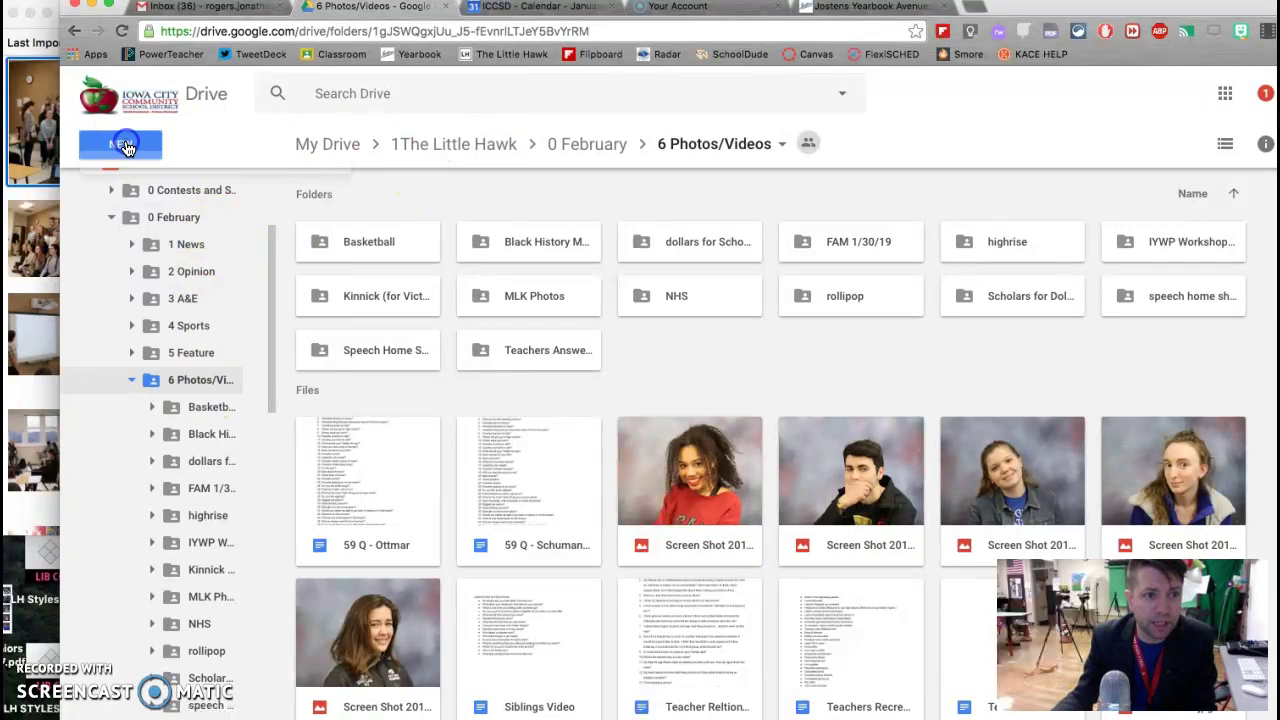
click(149, 198)
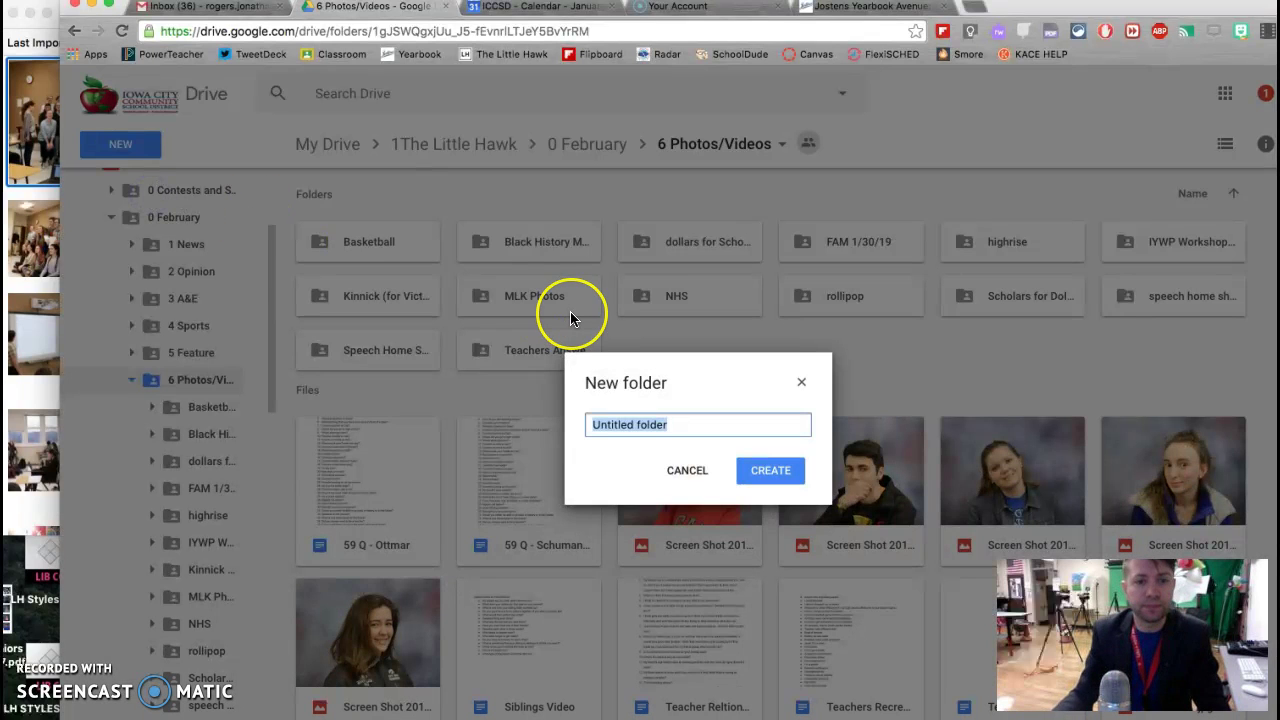
key(BackSpace)
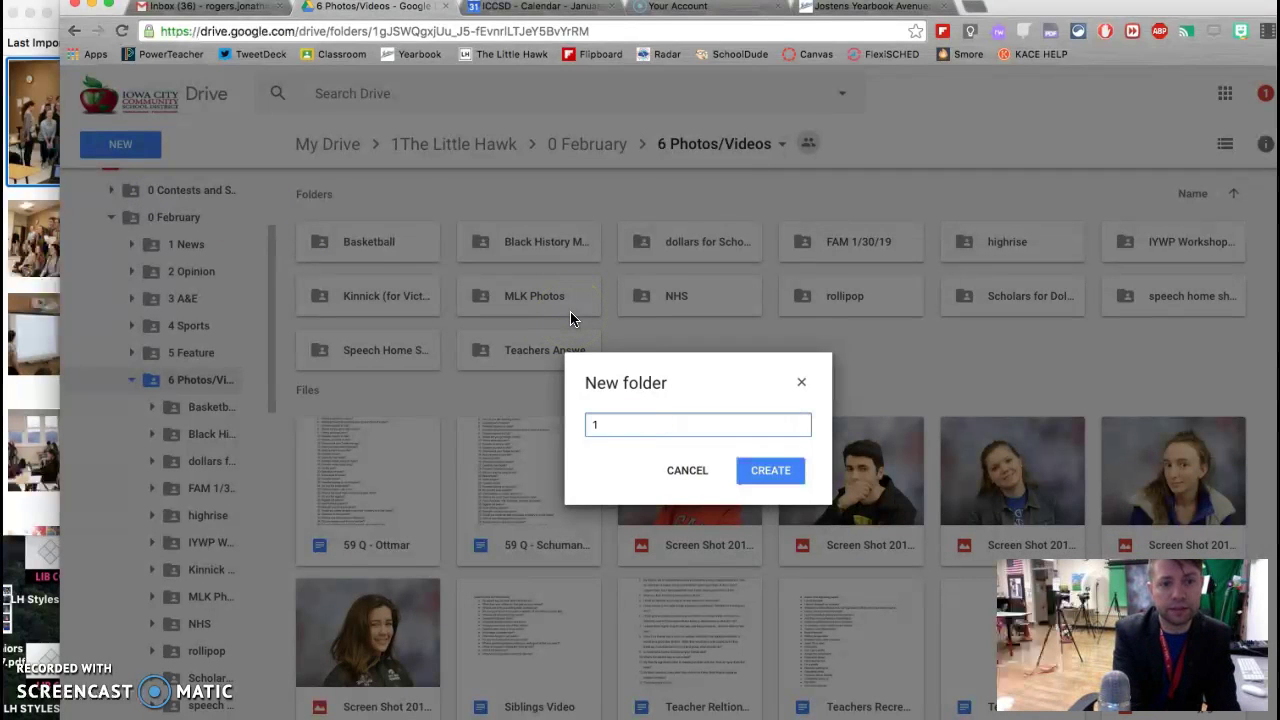
text(S)
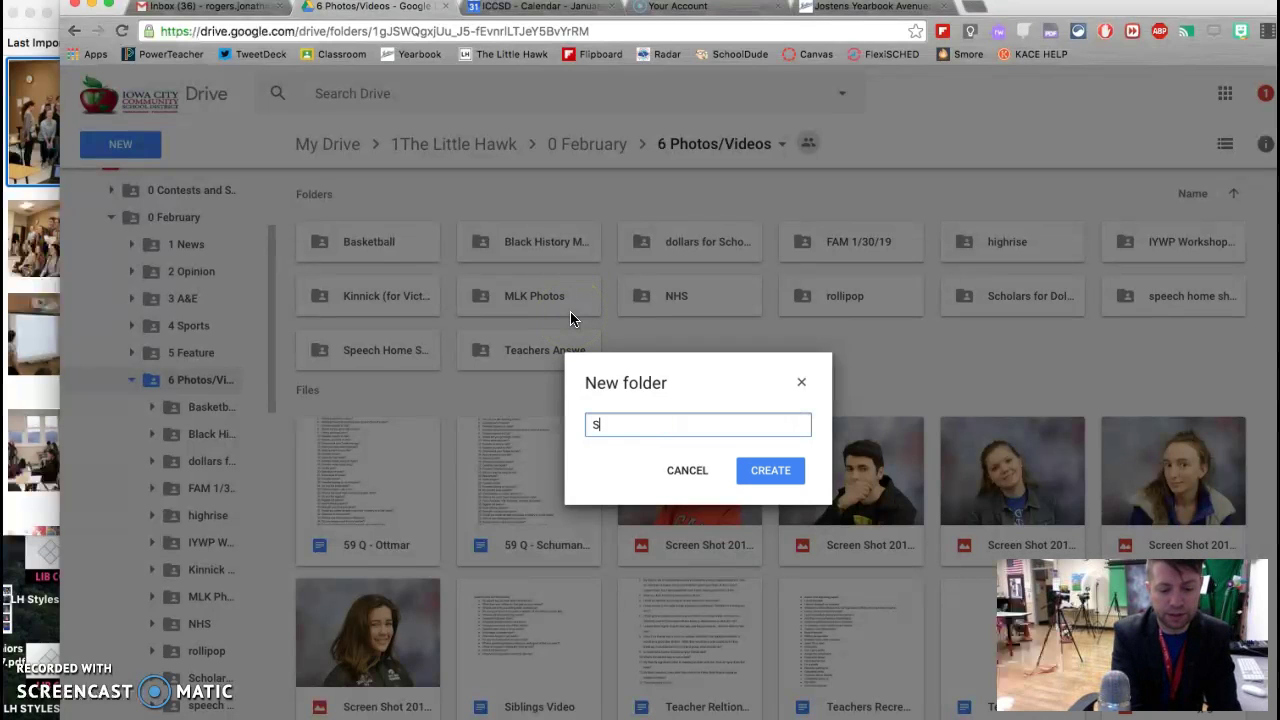
text(tudent Senate Jan 31)
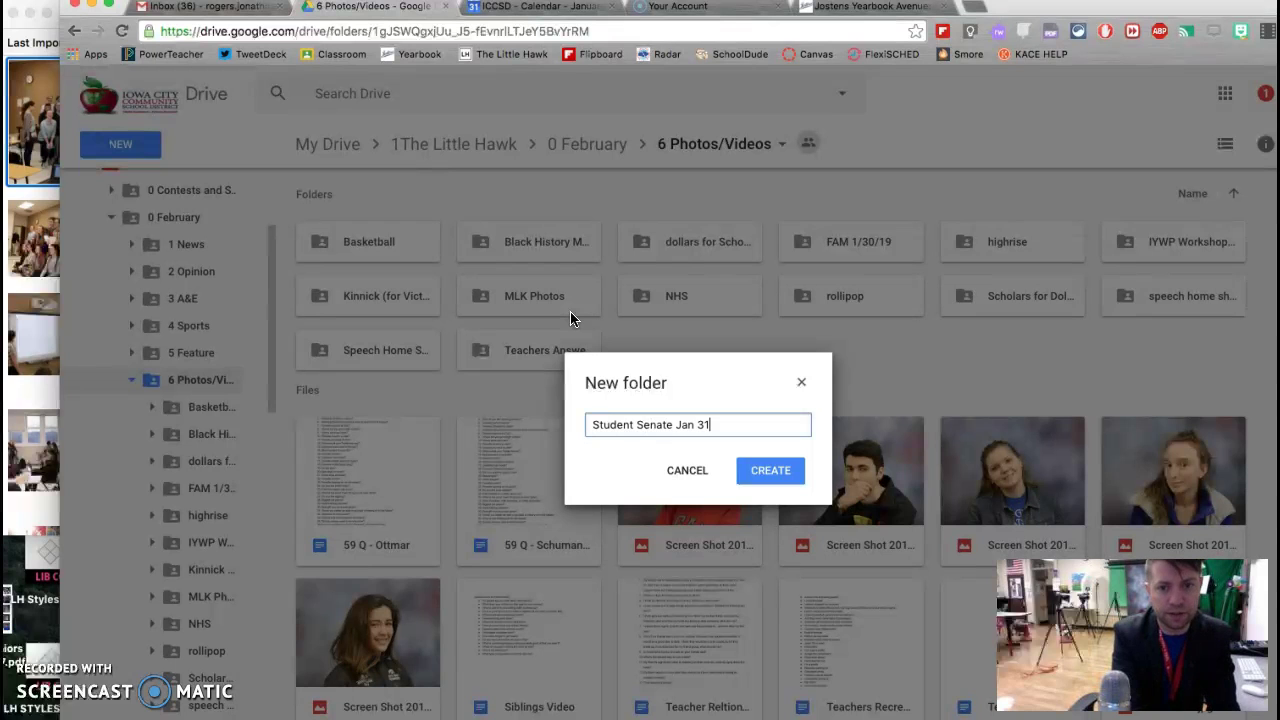
click(776, 472)
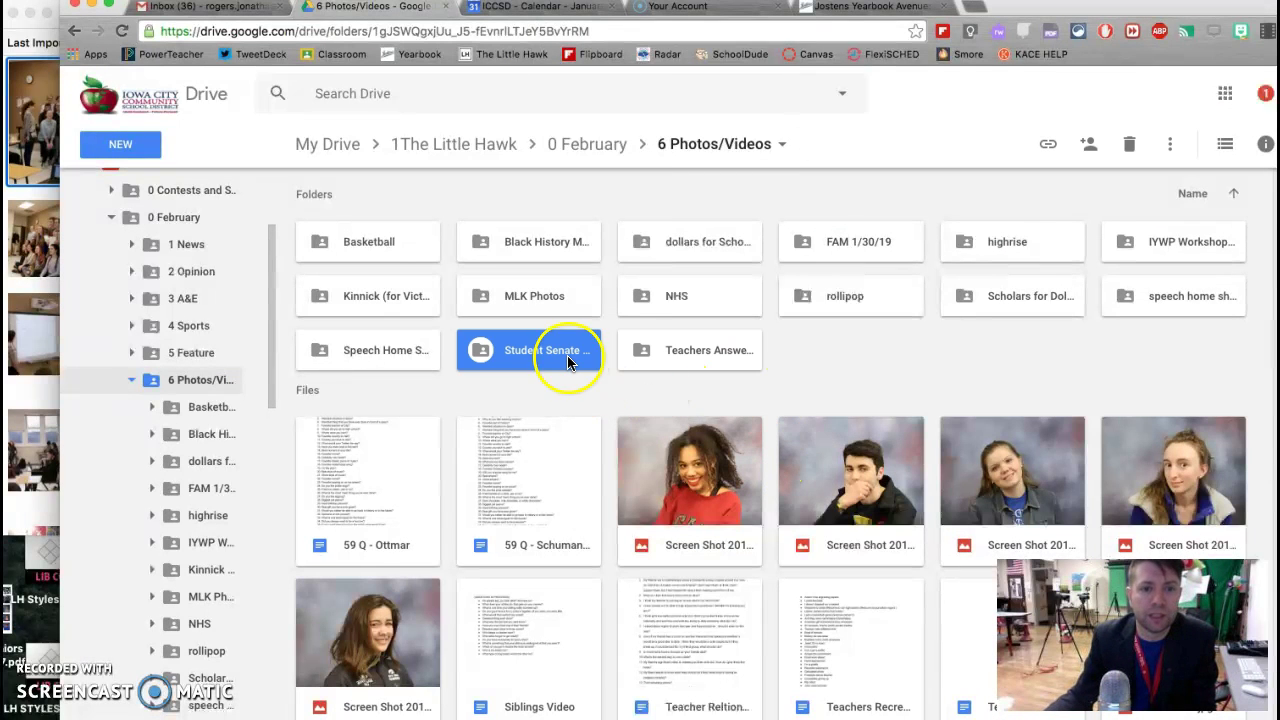
double_click(568, 360)
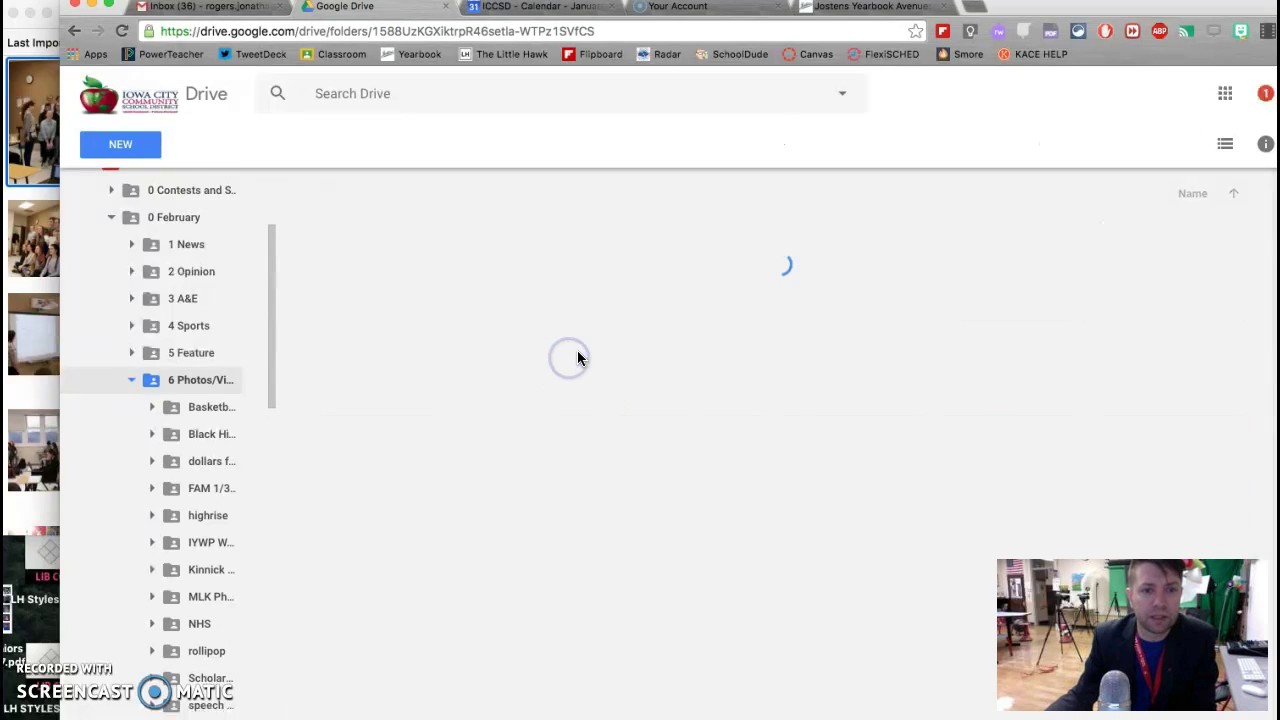
Step: Upload IMG_8829.jpg through IMG_8841.jpg from Desktop's Student Senate Jan 31 folder into Drive
click(126, 156)
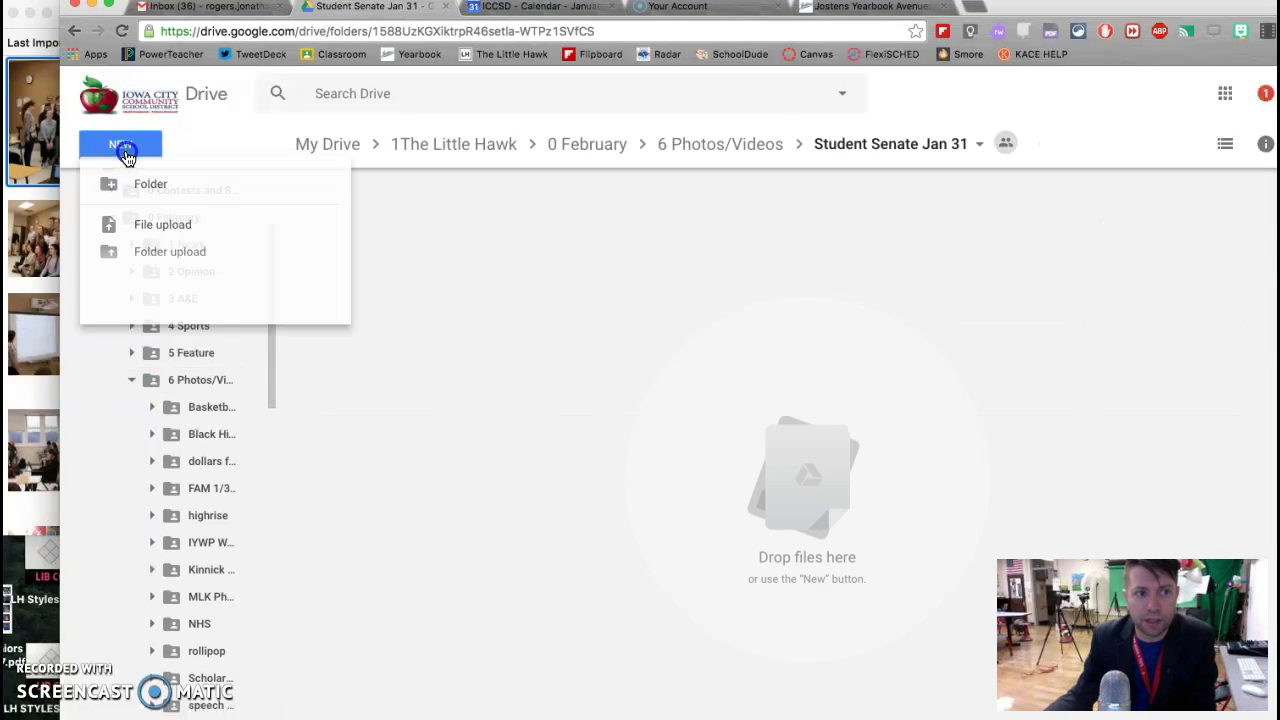
click(164, 236)
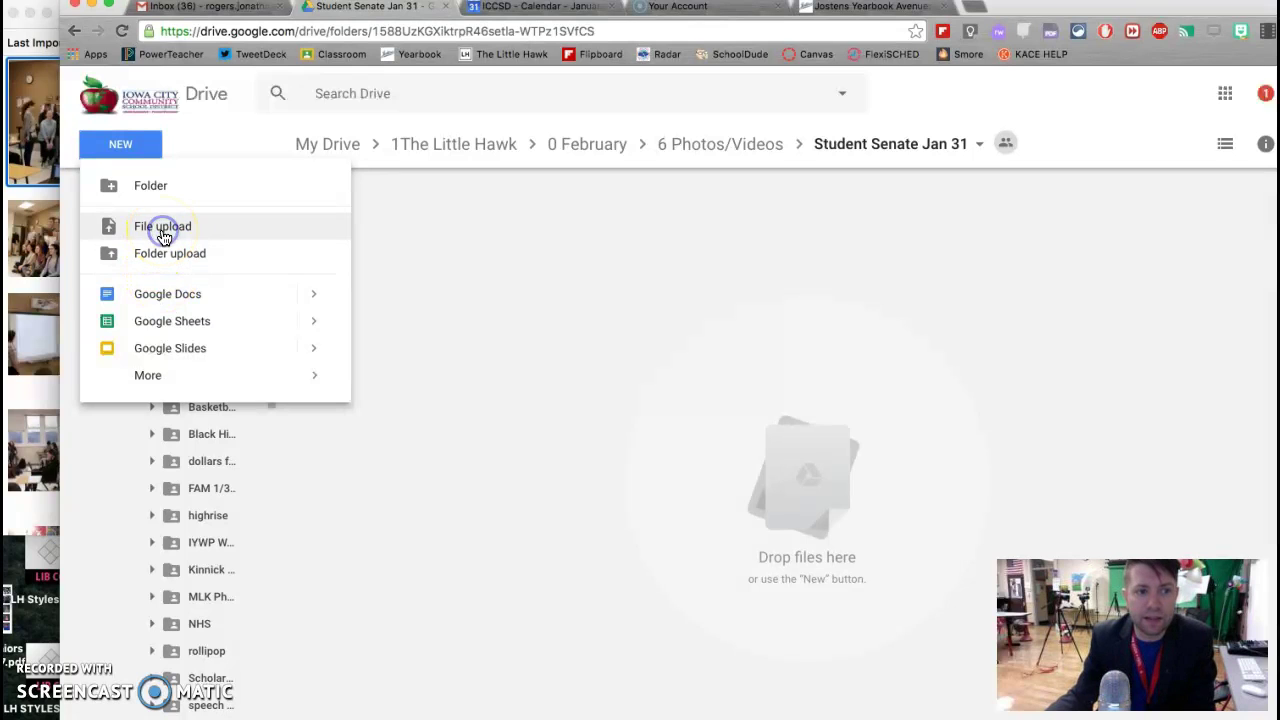
scroll(640, 255, down, 5)
scroll(630, 258, down, 10)
click(620, 298)
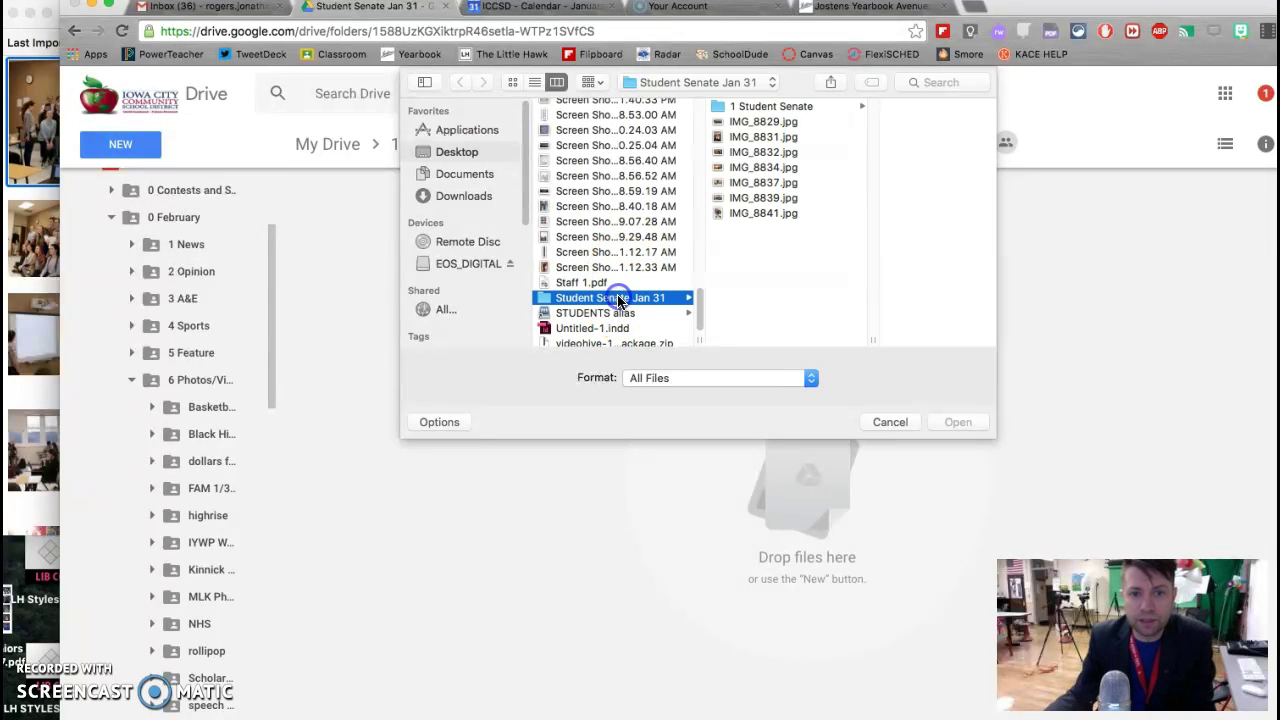
click(794, 122)
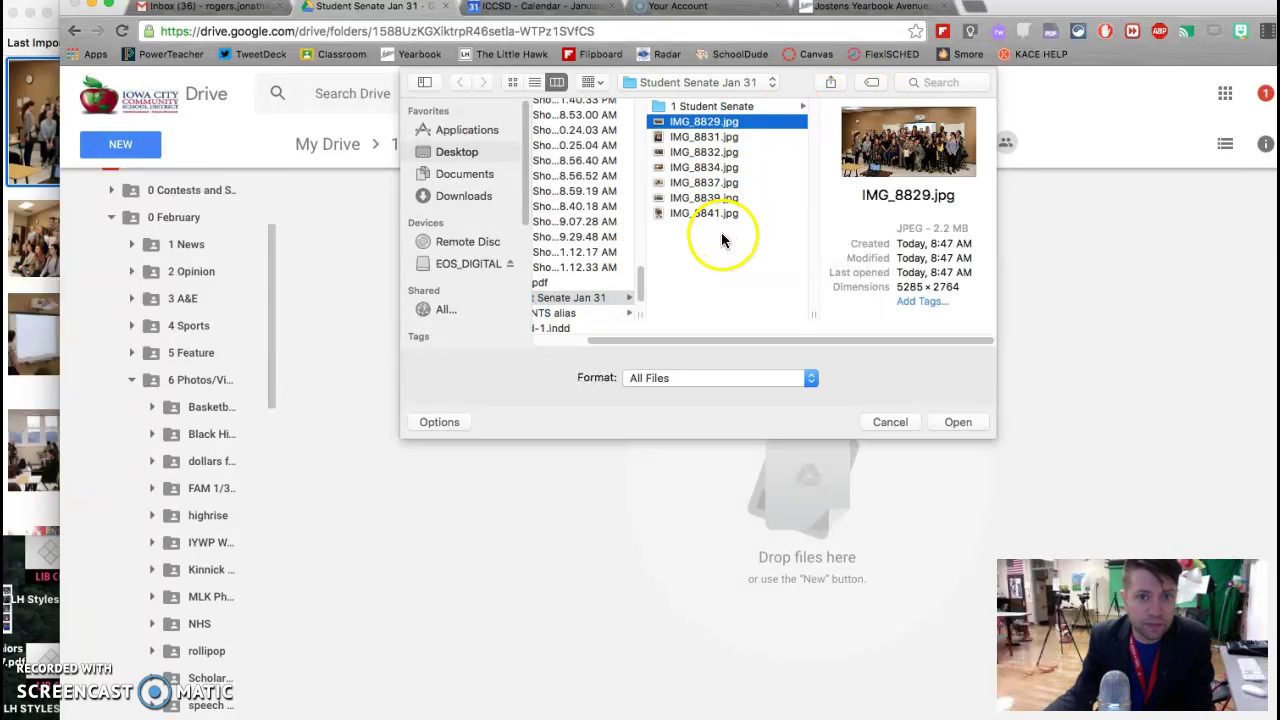
shift+click(713, 214)
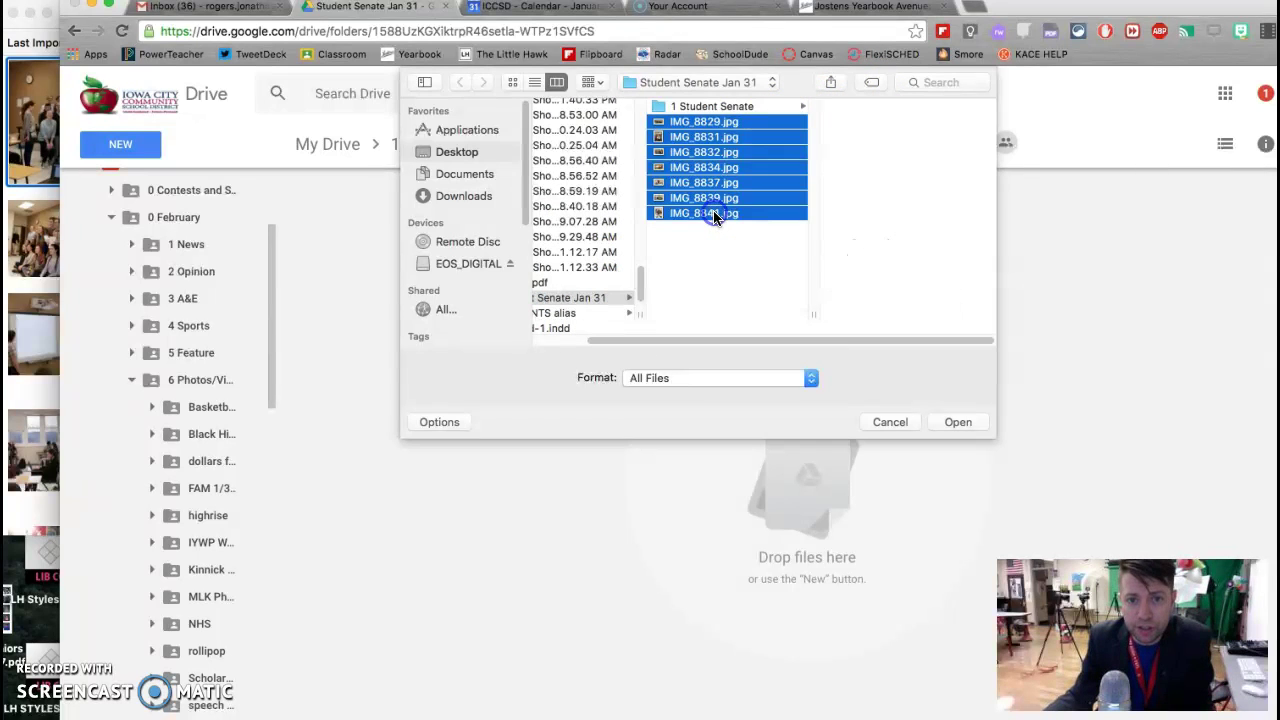
click(958, 421)
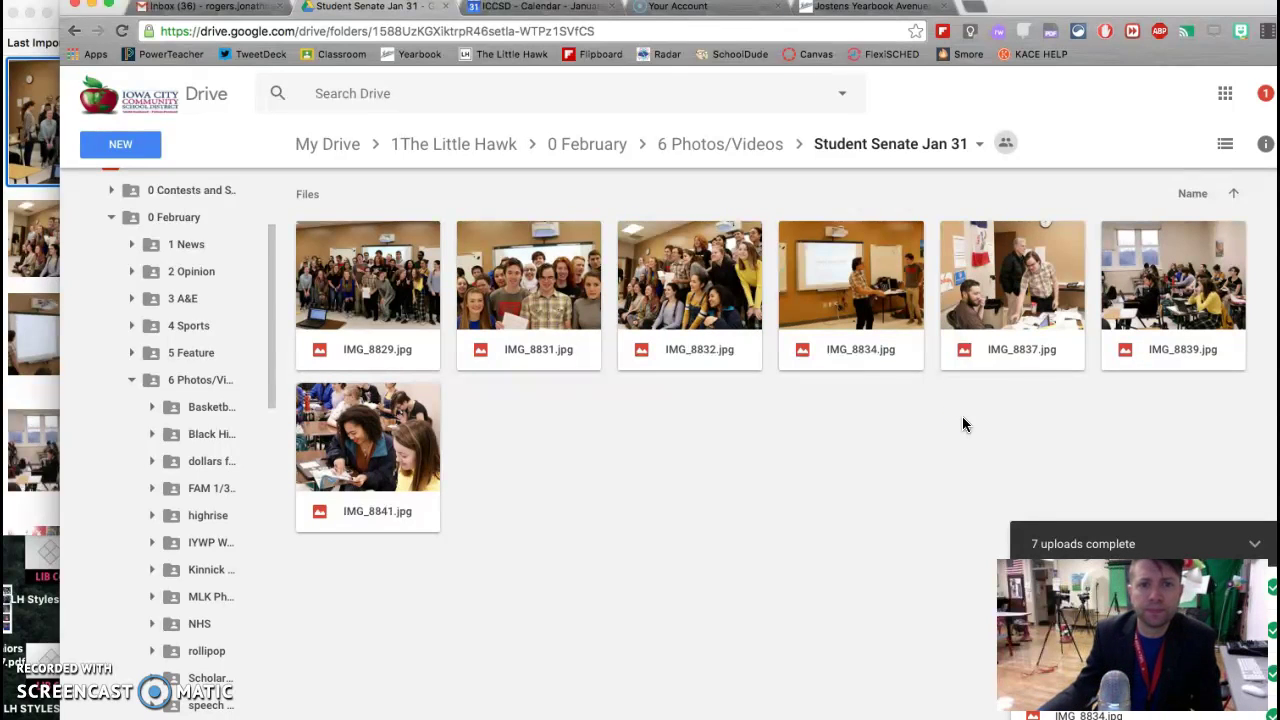
Step: Switch to the Yearbook Avenue site and open the Image Library from the Create menu
click(708, 13)
click(949, 204)
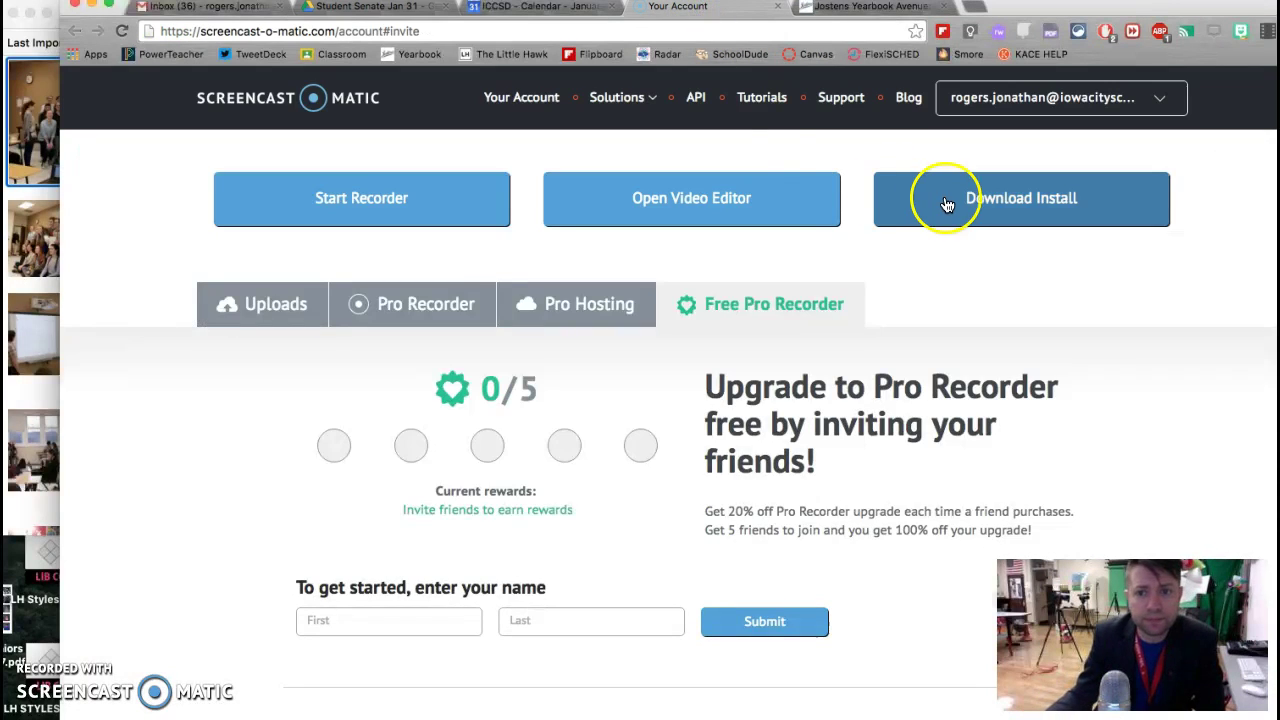
click(866, 7)
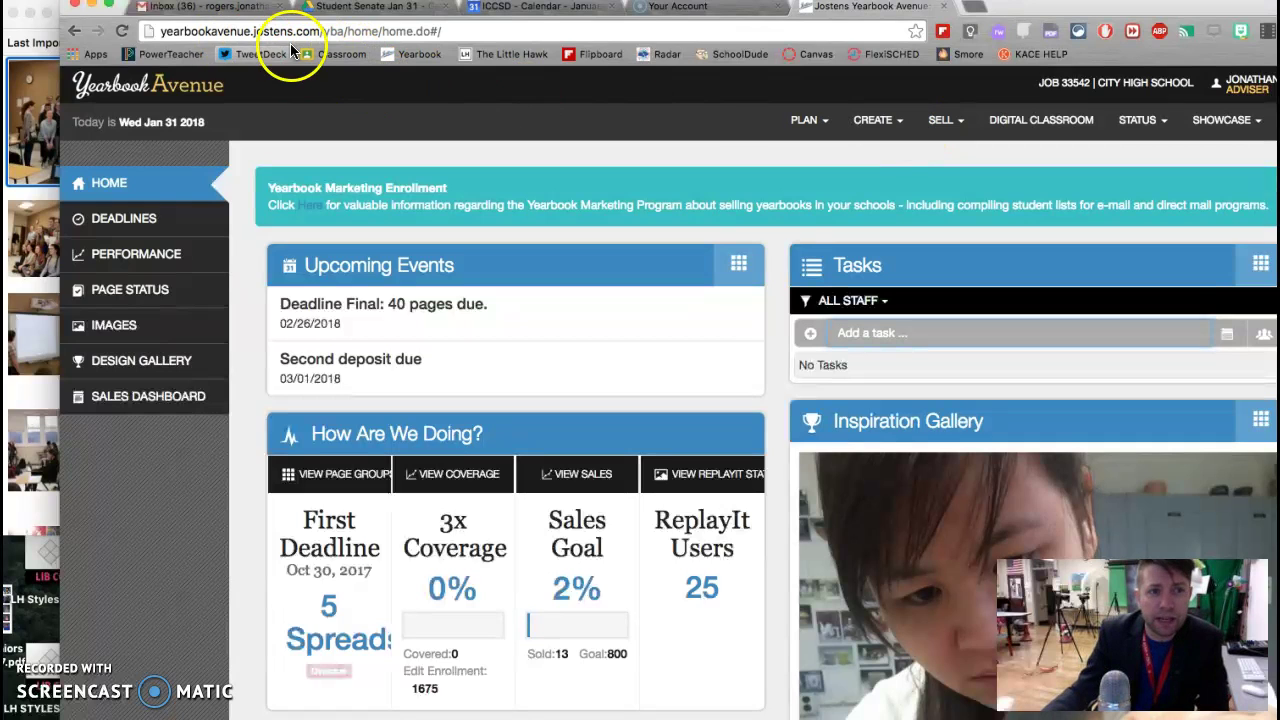
click(880, 122)
click(849, 247)
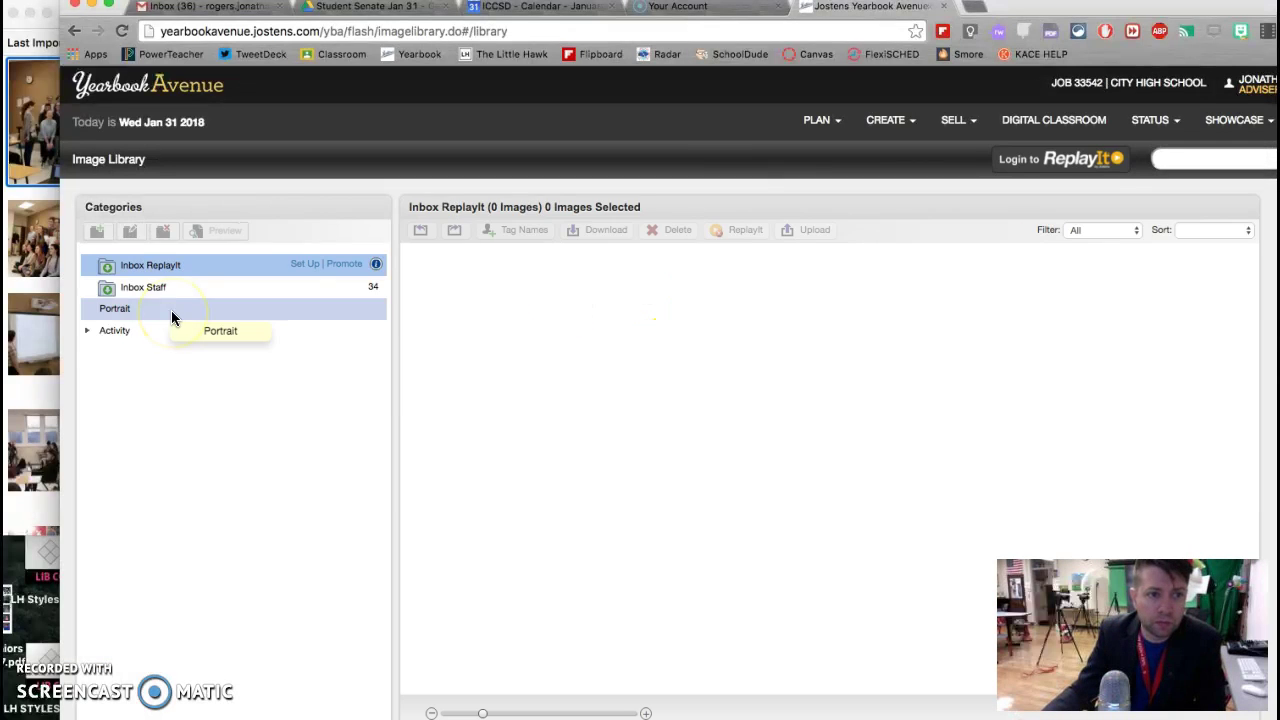
Step: Expand the Activity category and browse folders such as 00 February photos and 2 January Yearbook
click(113, 337)
click(87, 330)
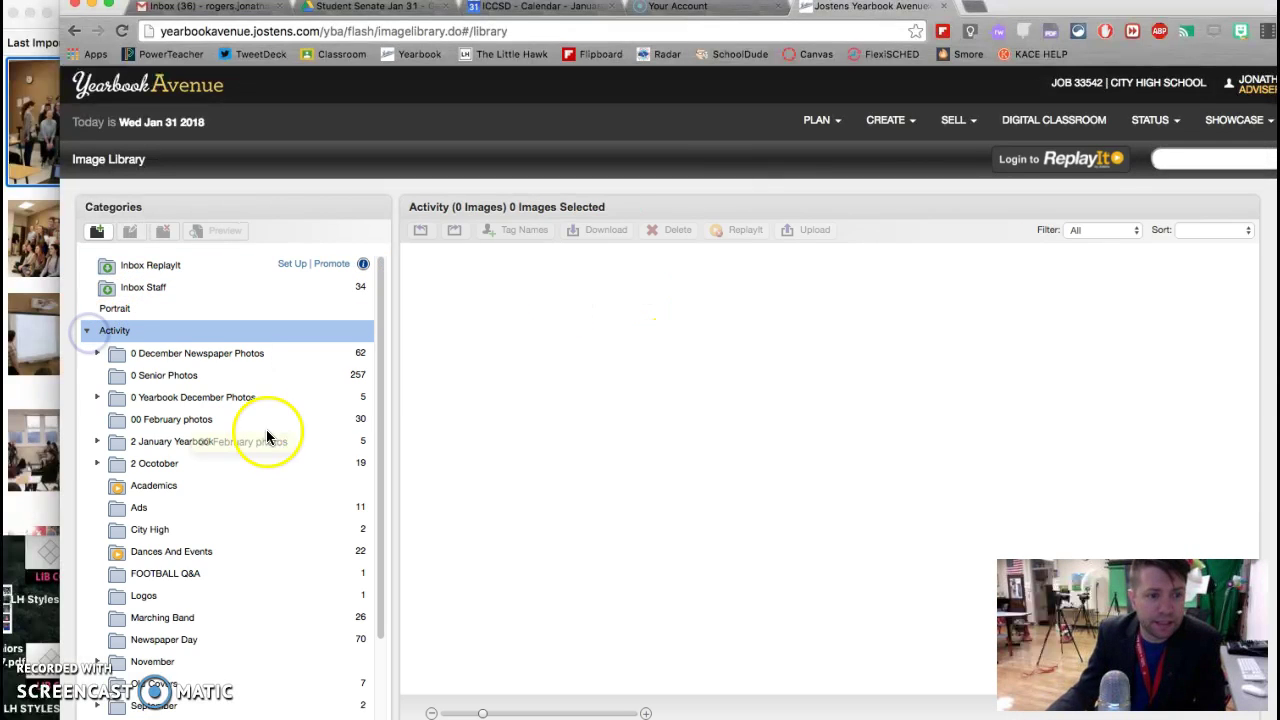
scroll(268, 442, down, 3)
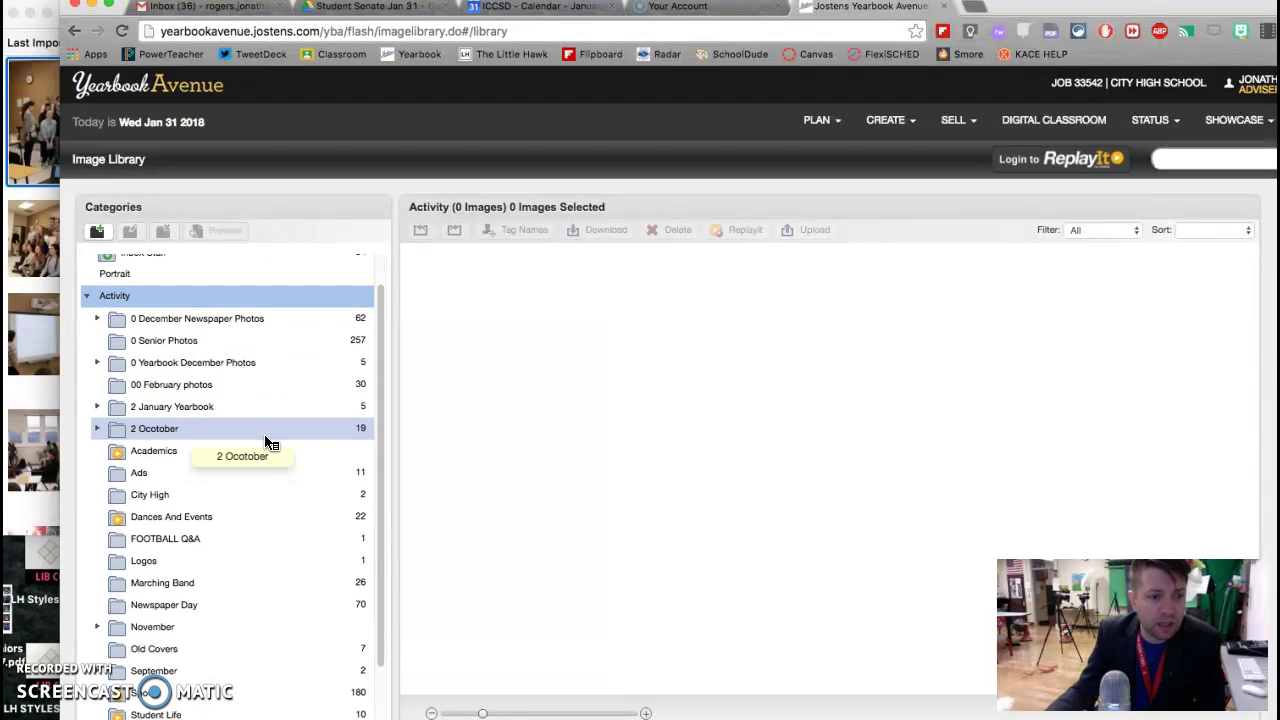
scroll(268, 442, down, 1)
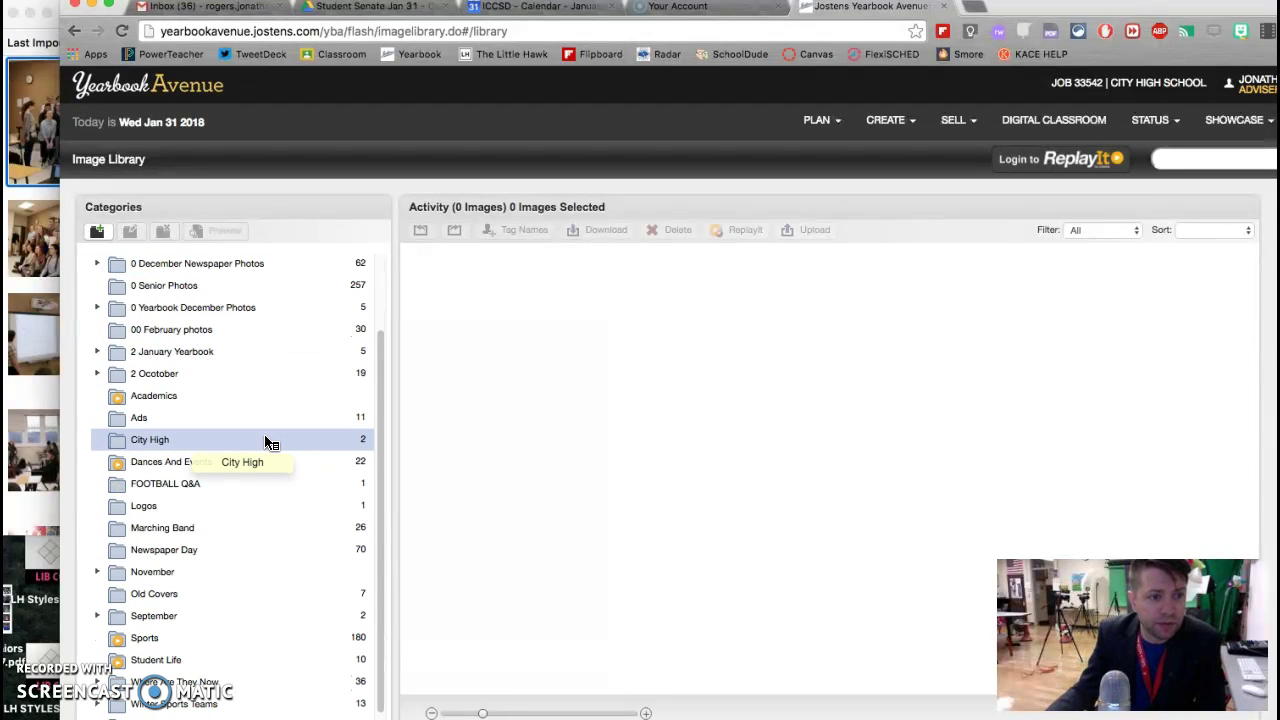
scroll(268, 442, down, 1)
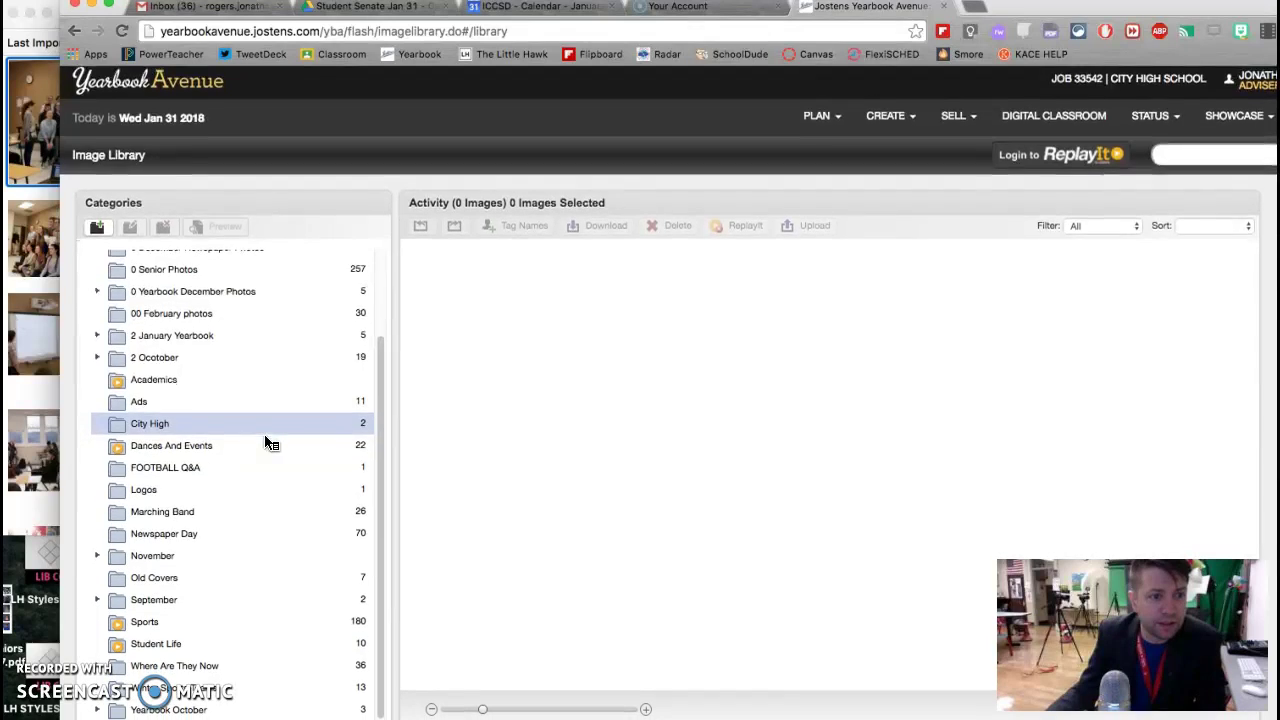
scroll(274, 474, up, 2)
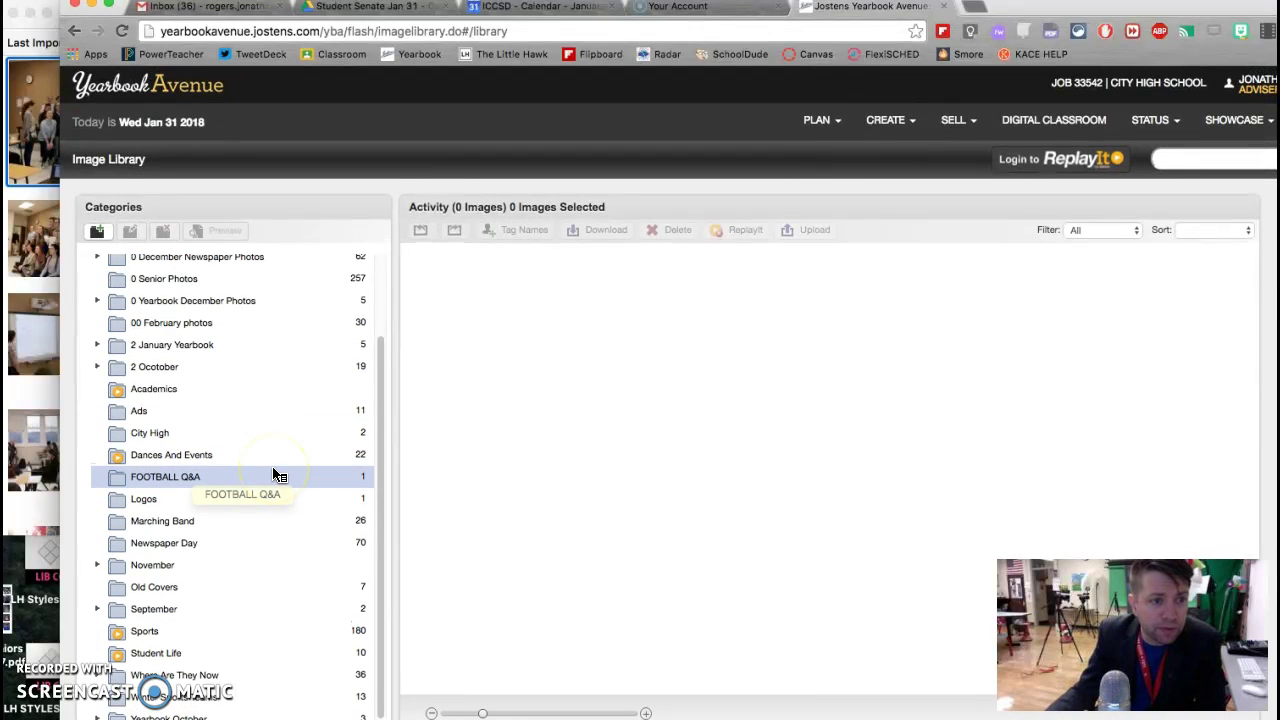
scroll(277, 476, up, 1)
click(271, 367)
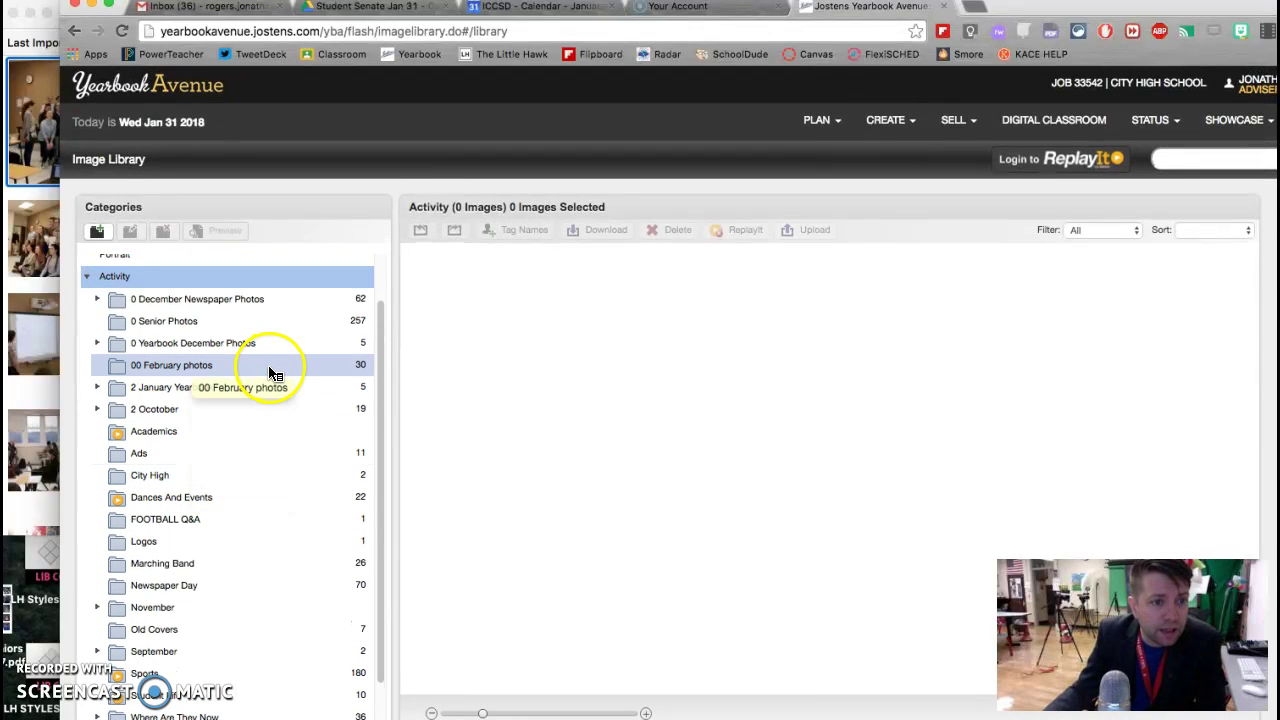
click(252, 389)
click(250, 368)
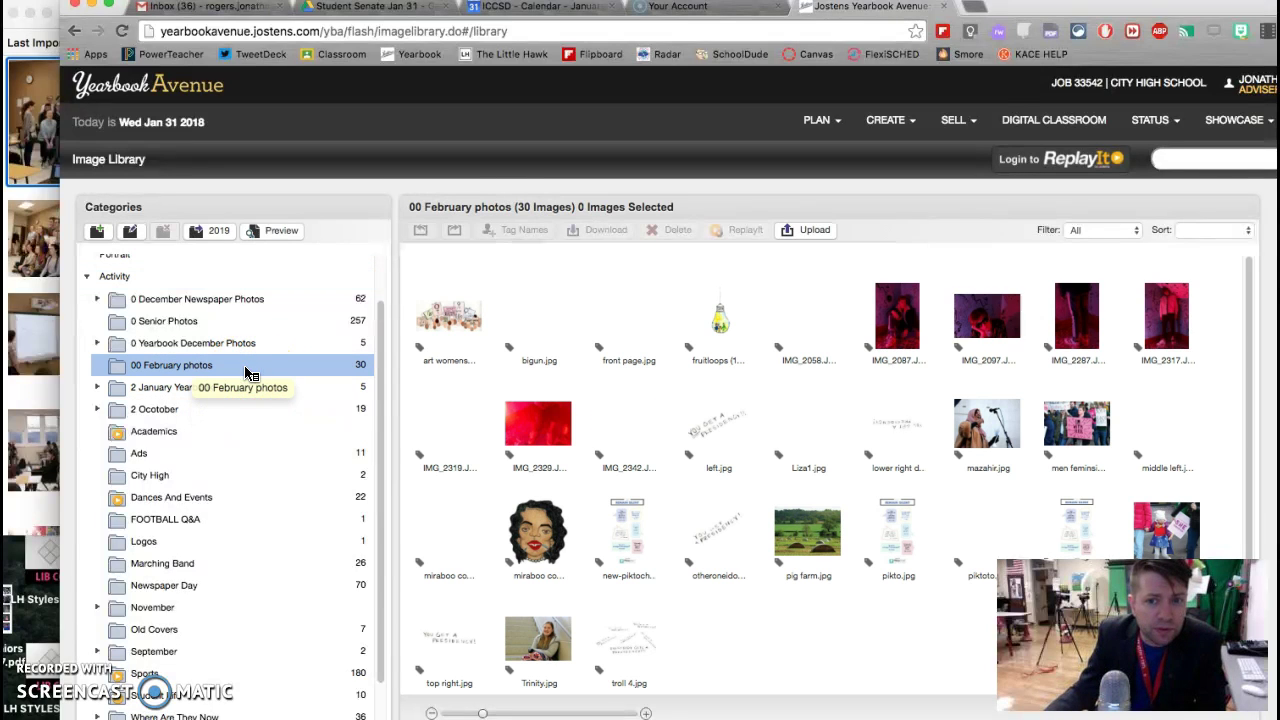
click(236, 393)
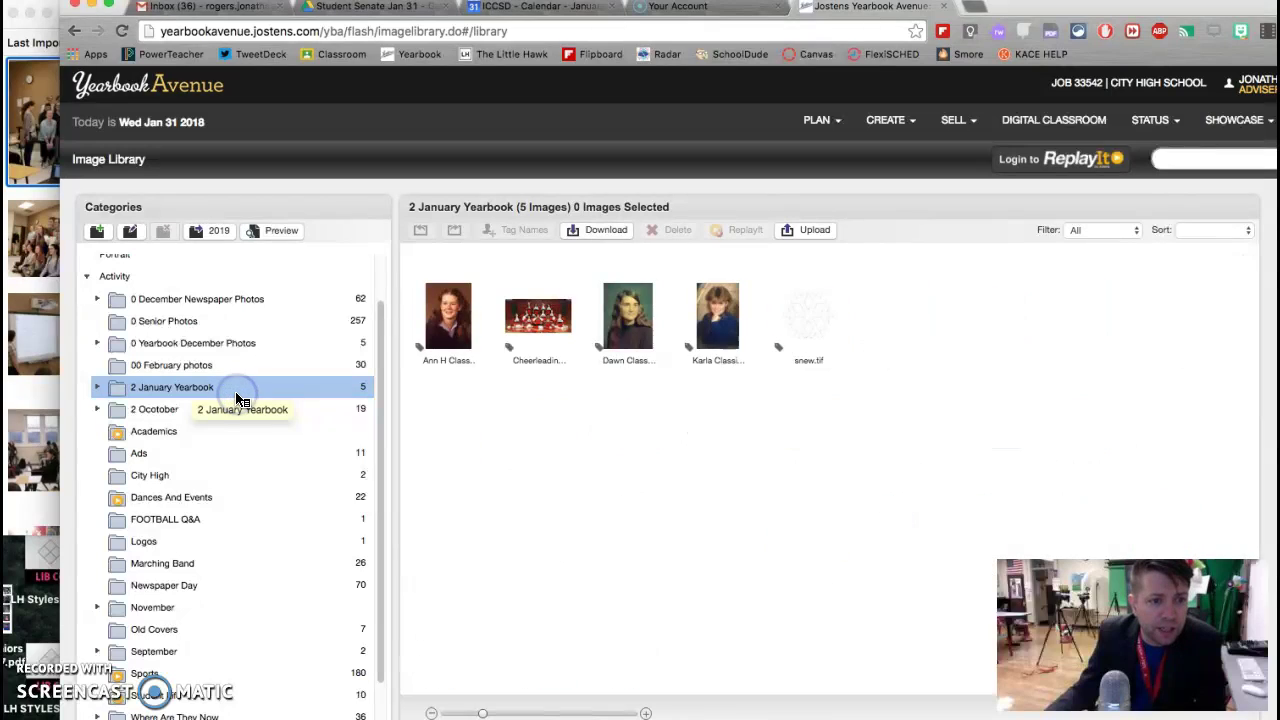
click(243, 368)
click(250, 300)
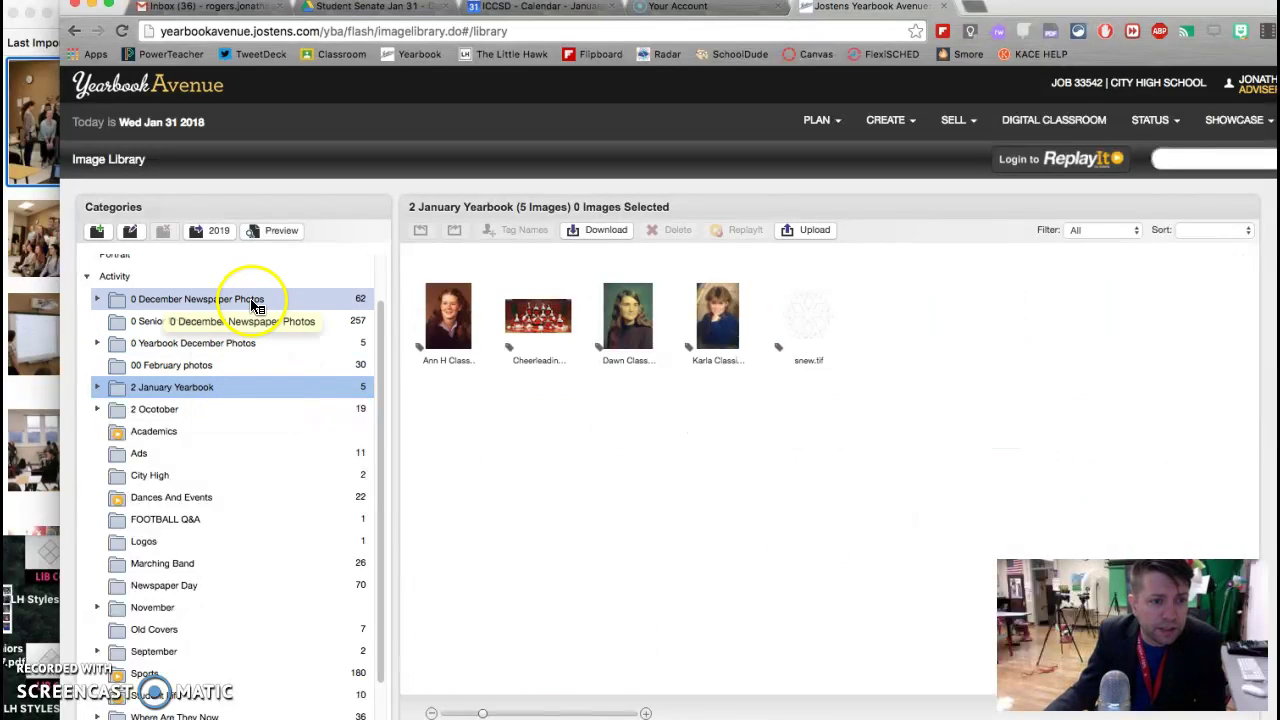
click(250, 368)
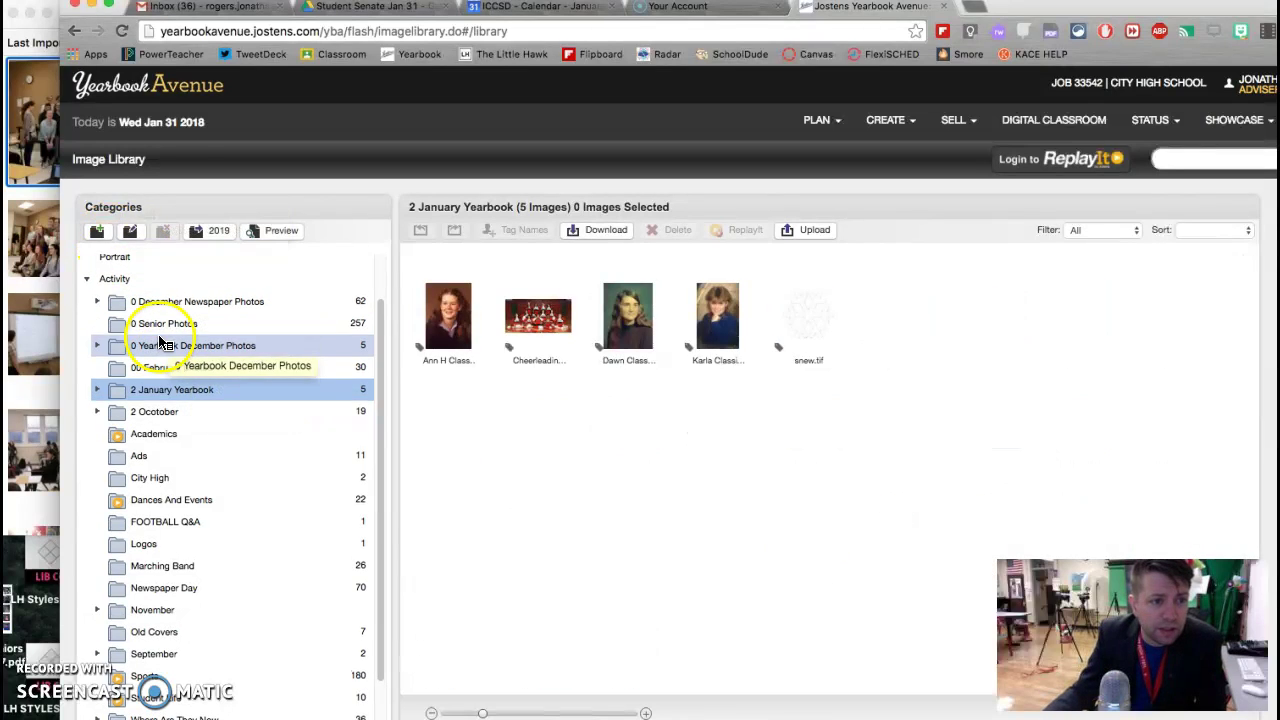
click(116, 280)
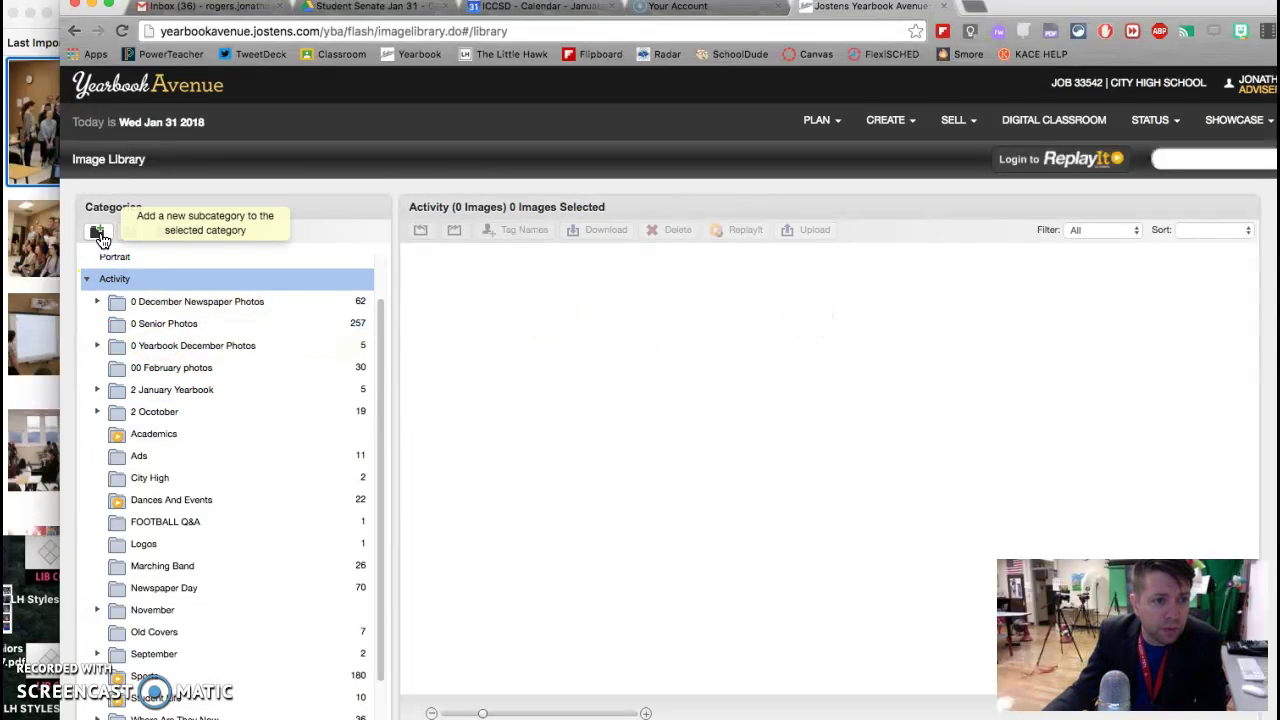
Step: Create a '0 February Newspaper Photos' subcategory under Activity and select it
click(98, 231)
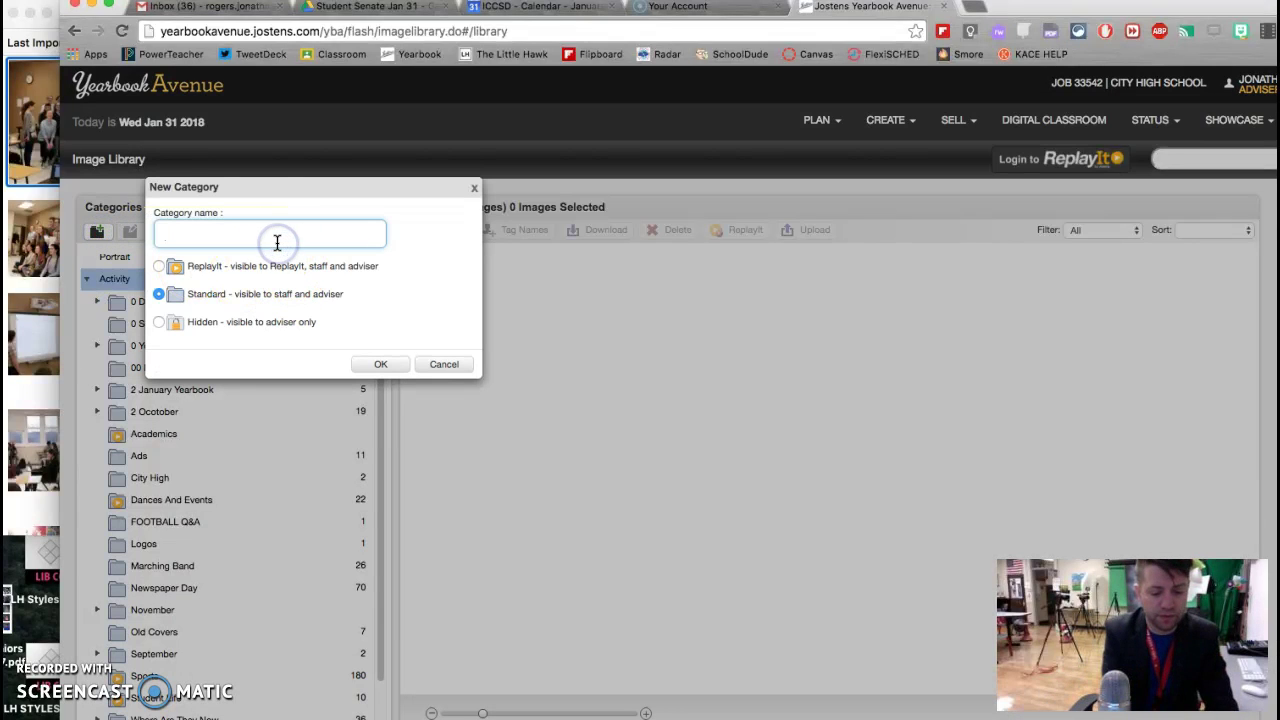
click(277, 242)
text(February Newspaper Photos)
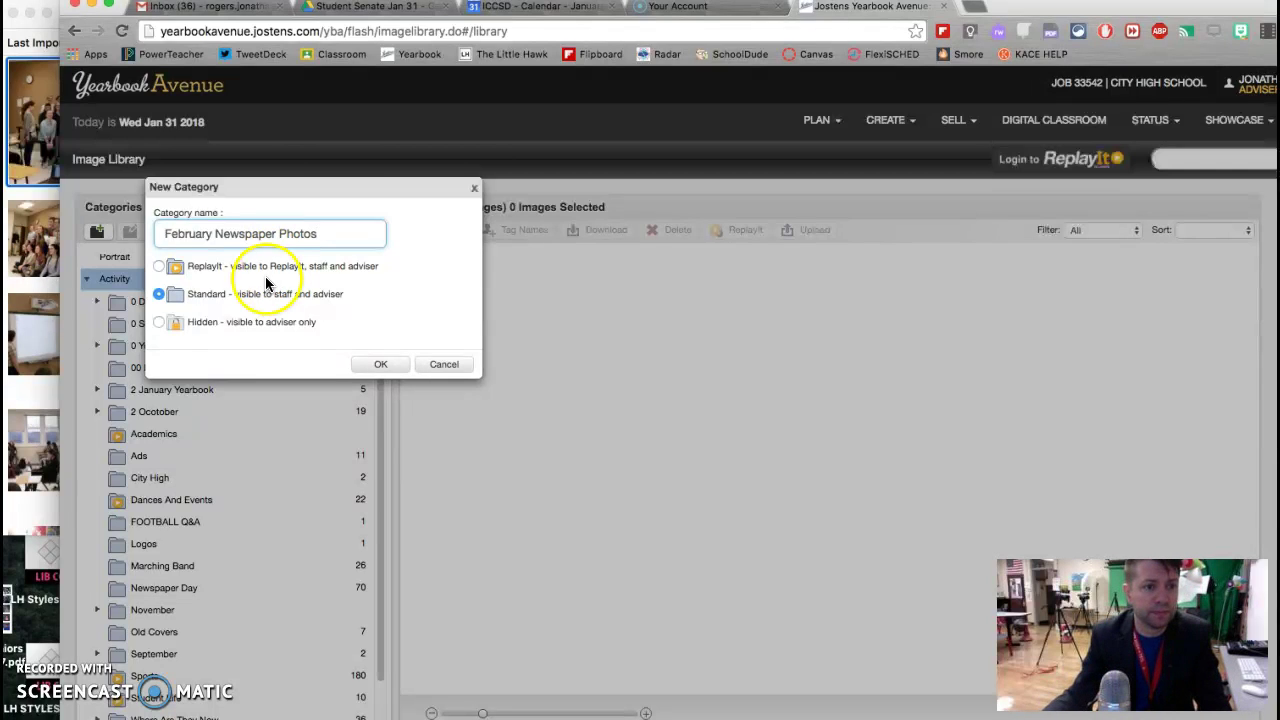
click(167, 236)
text(0)
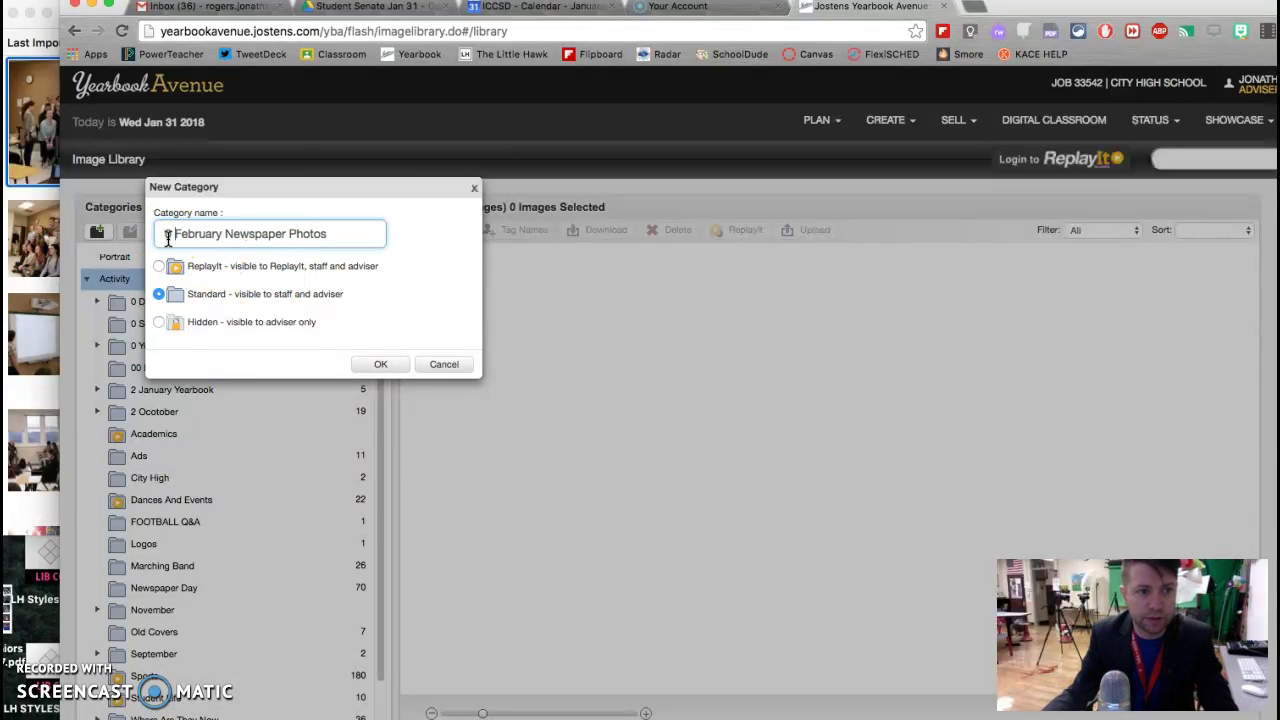
click(380, 364)
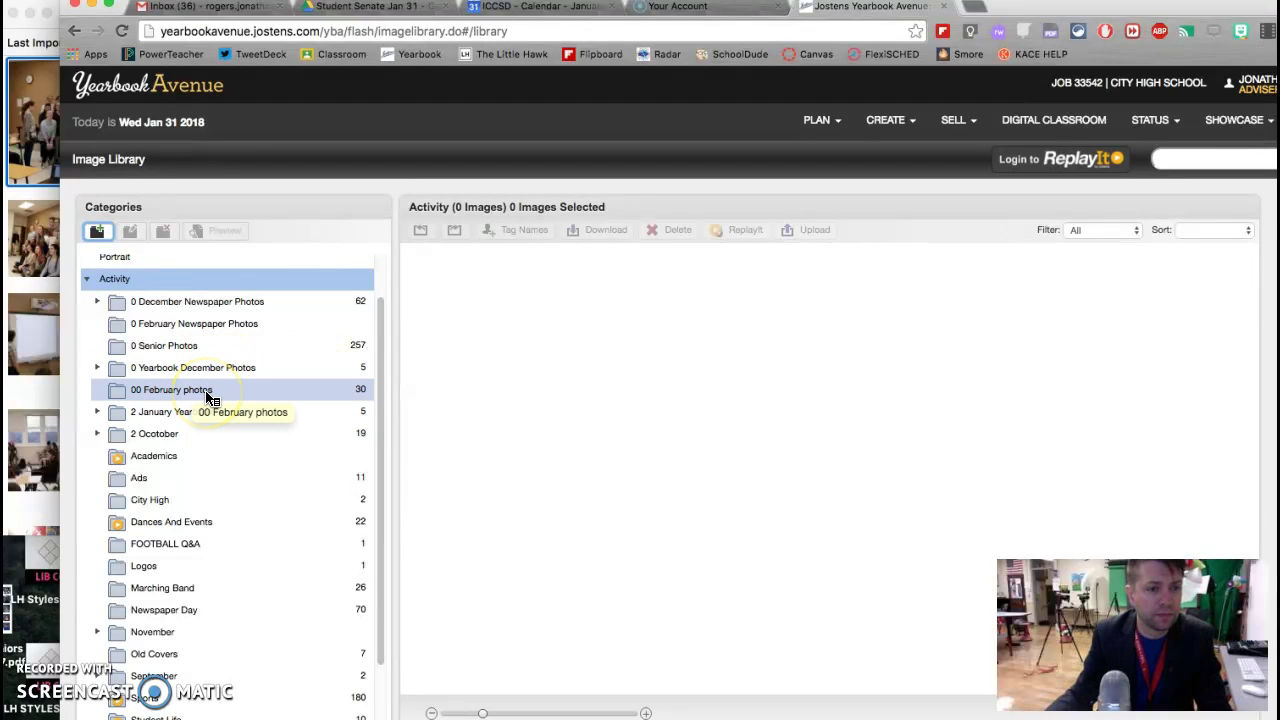
click(218, 323)
Step: Add a 'Student Senate' subcategory inside 0 February Newspaper Photos and select it
click(97, 232)
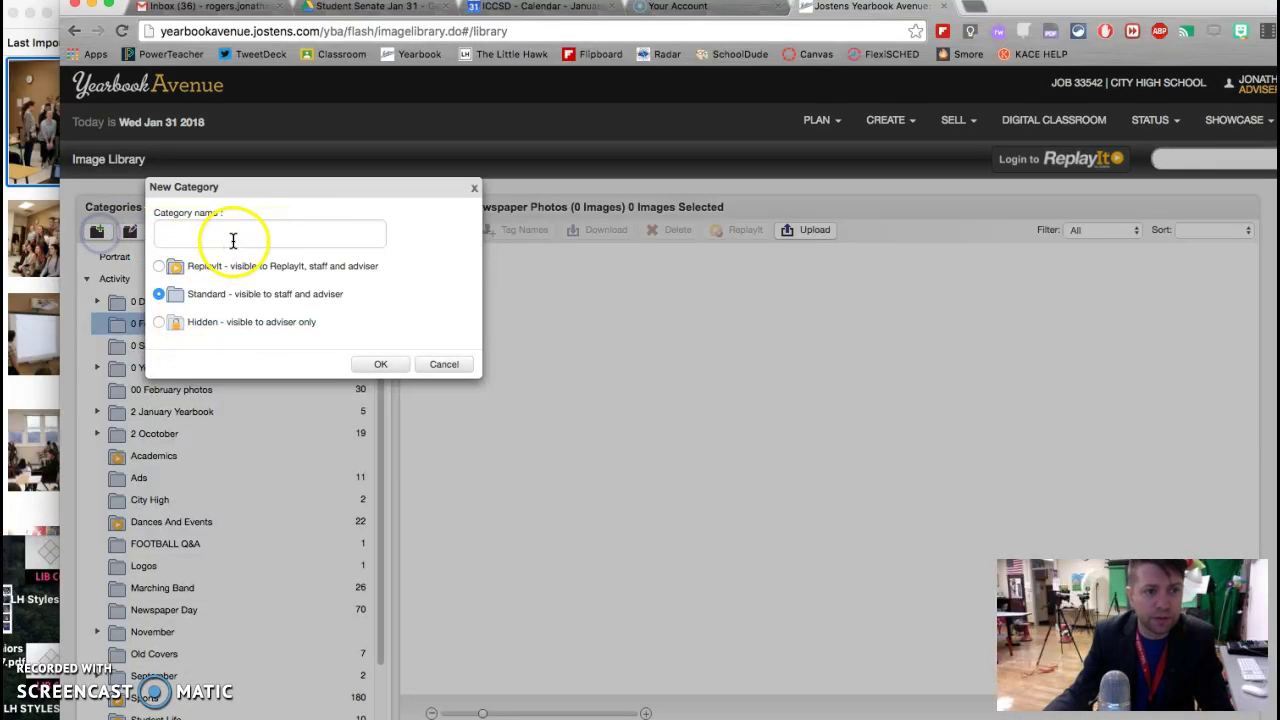
click(232, 240)
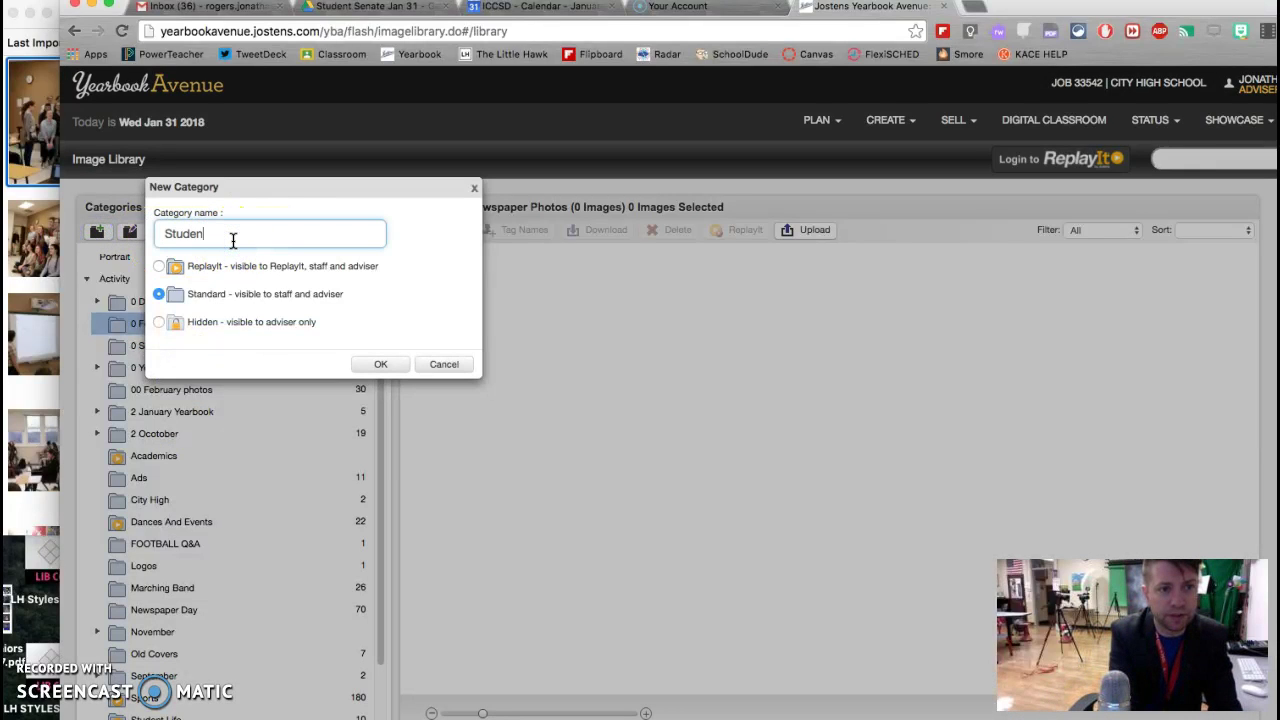
click(392, 365)
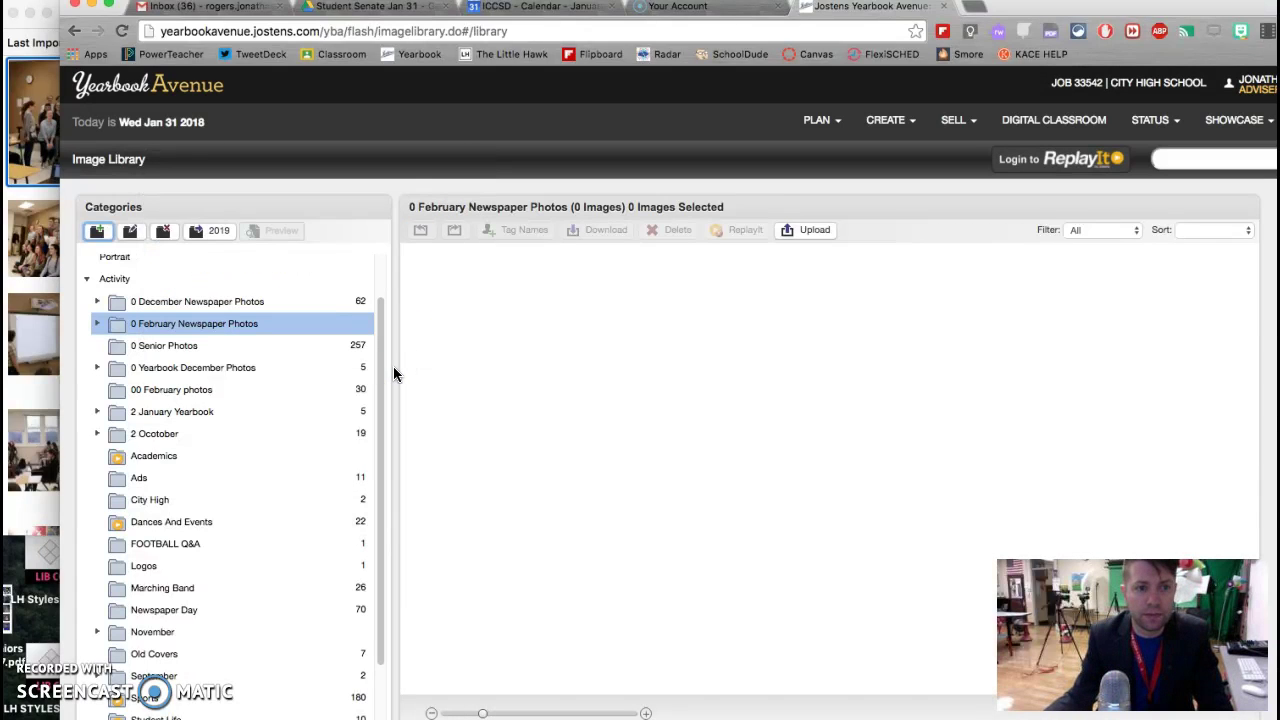
click(97, 323)
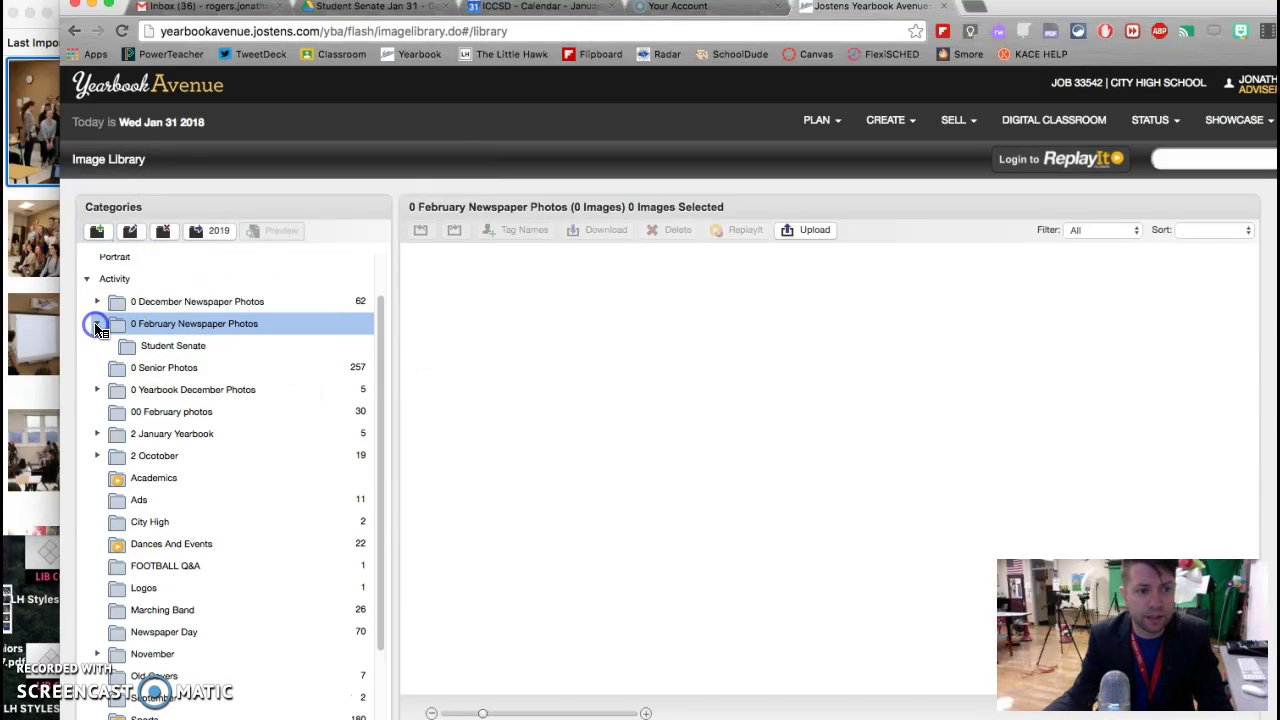
click(150, 348)
Step: Upload IMG_8829.jpg through IMG_8841.jpg into the Student Senate image category
click(815, 230)
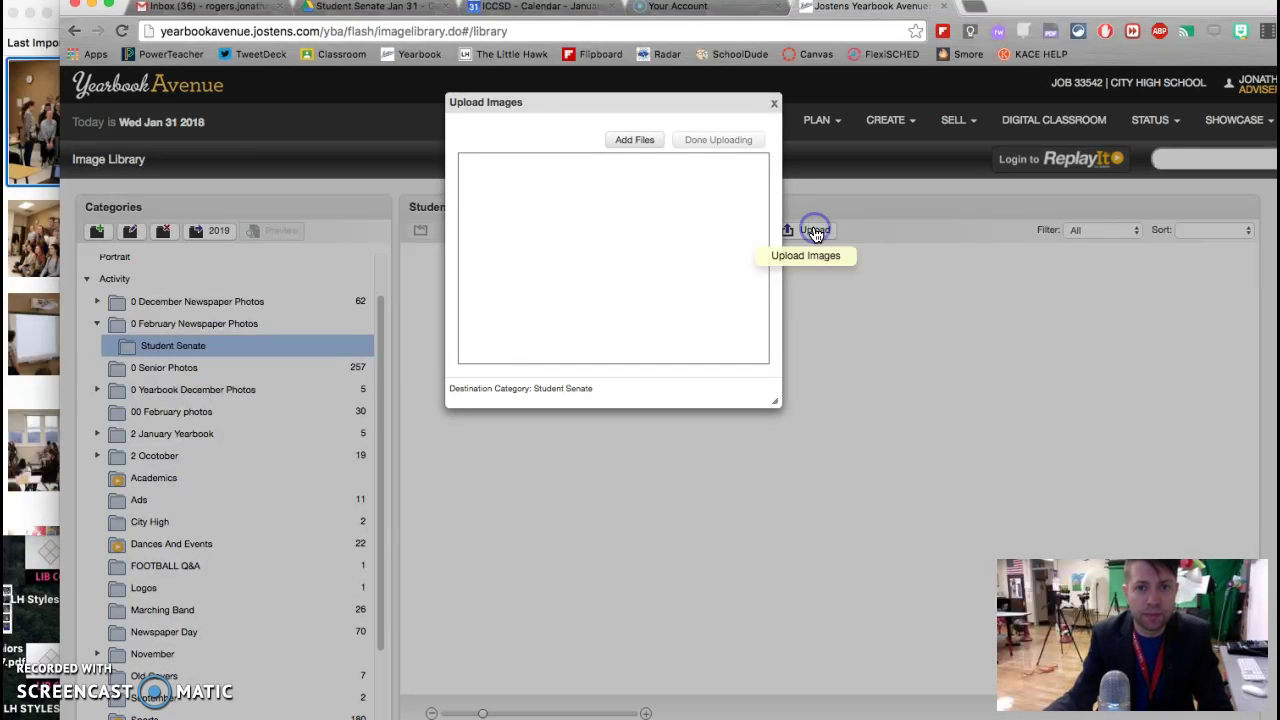
click(635, 139)
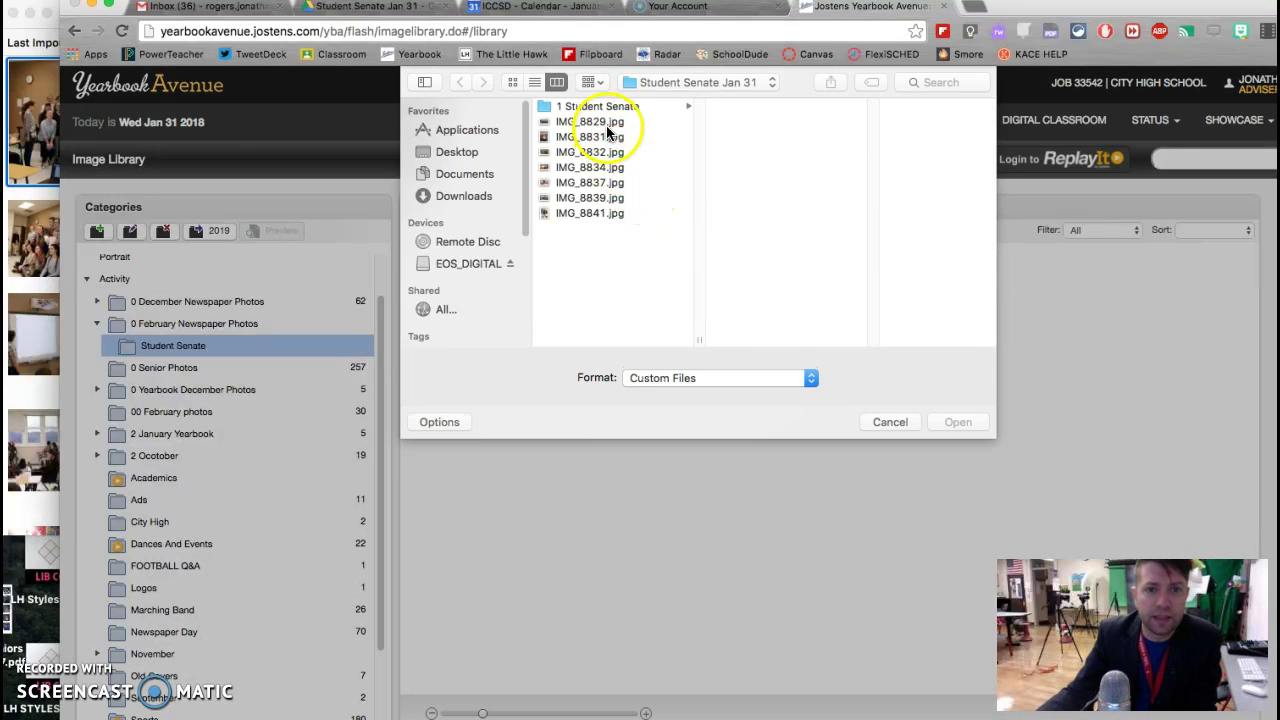
click(600, 121)
shift+click(589, 213)
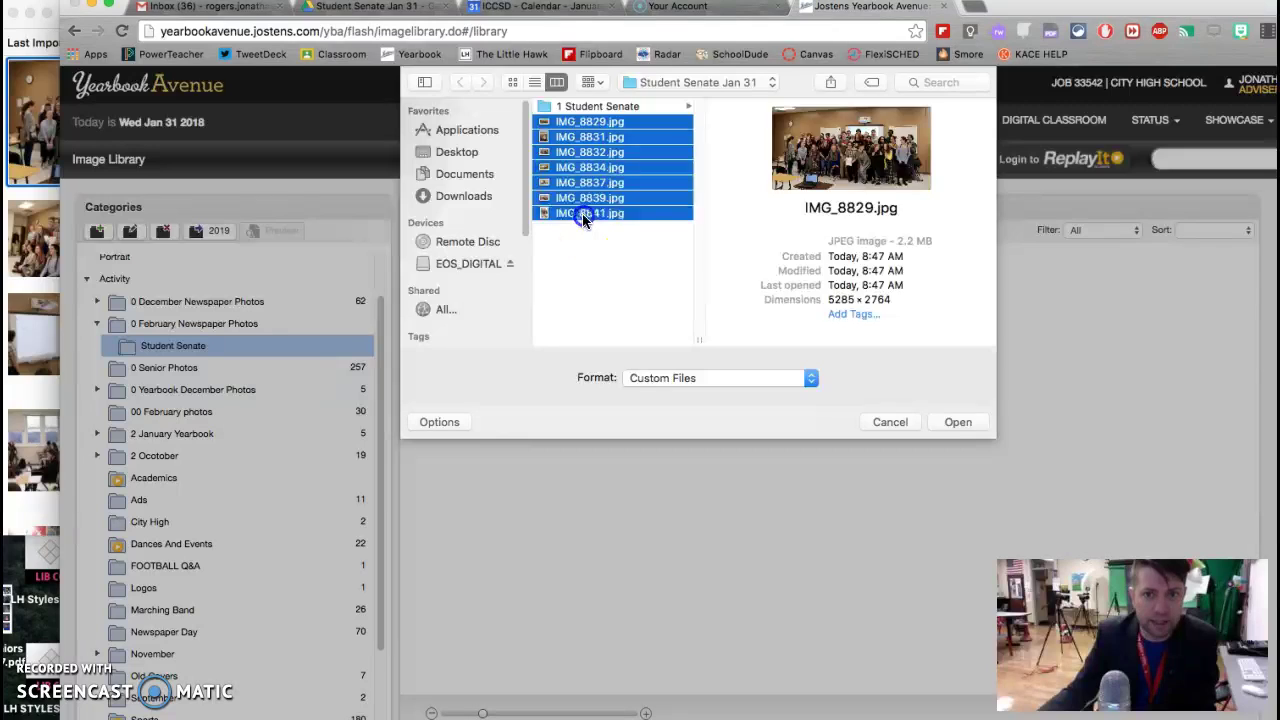
click(955, 421)
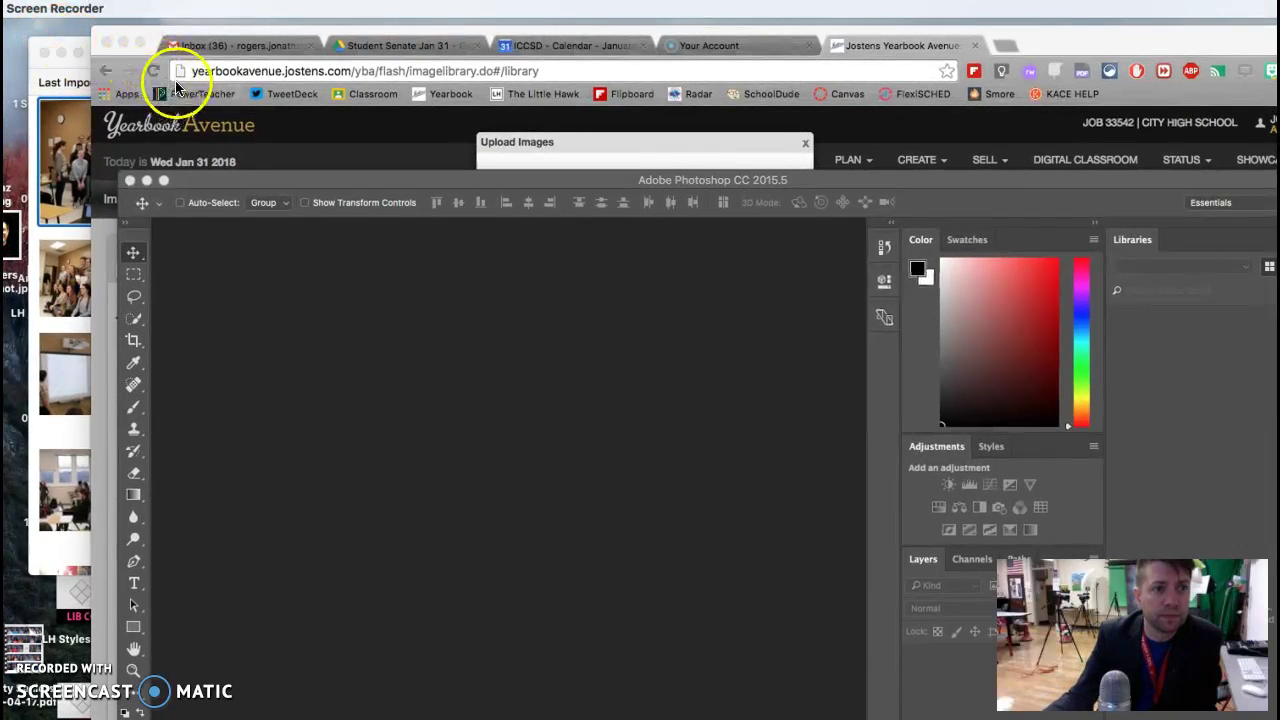
Step: In Photoshop, bring up File > Open and browse to the Student Senate Jan 31 folder
click(274, 406)
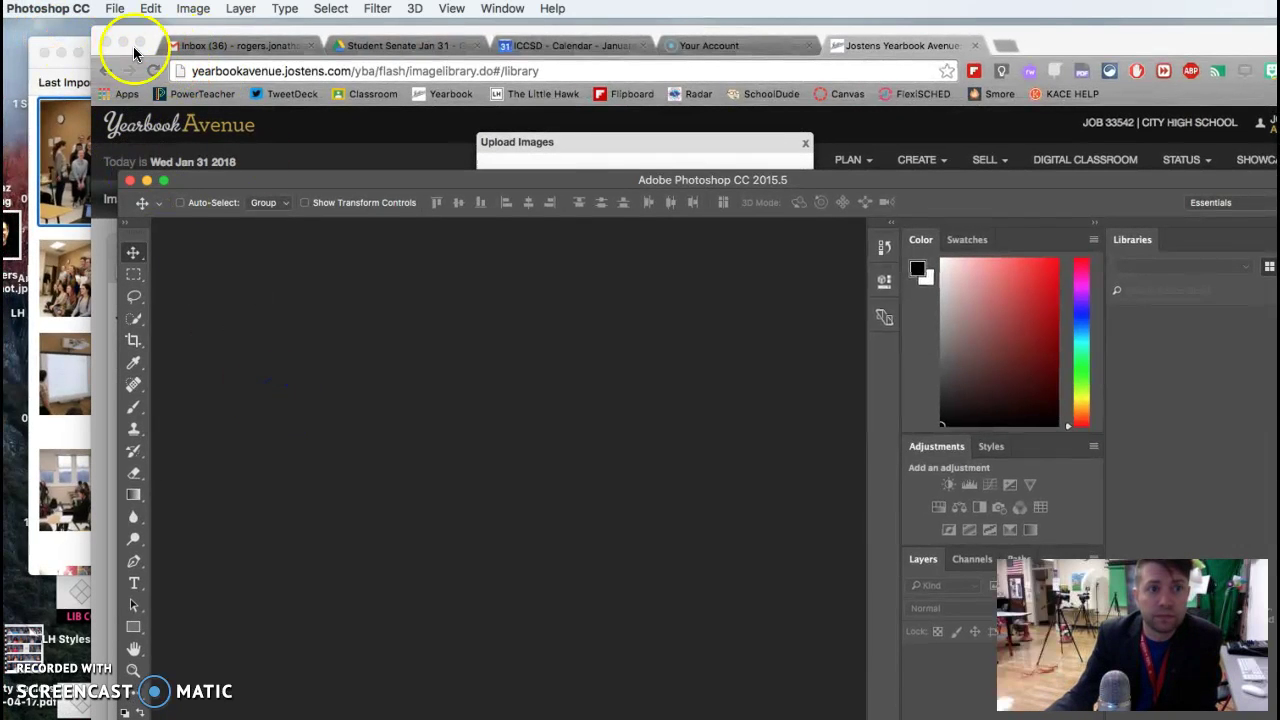
click(114, 8)
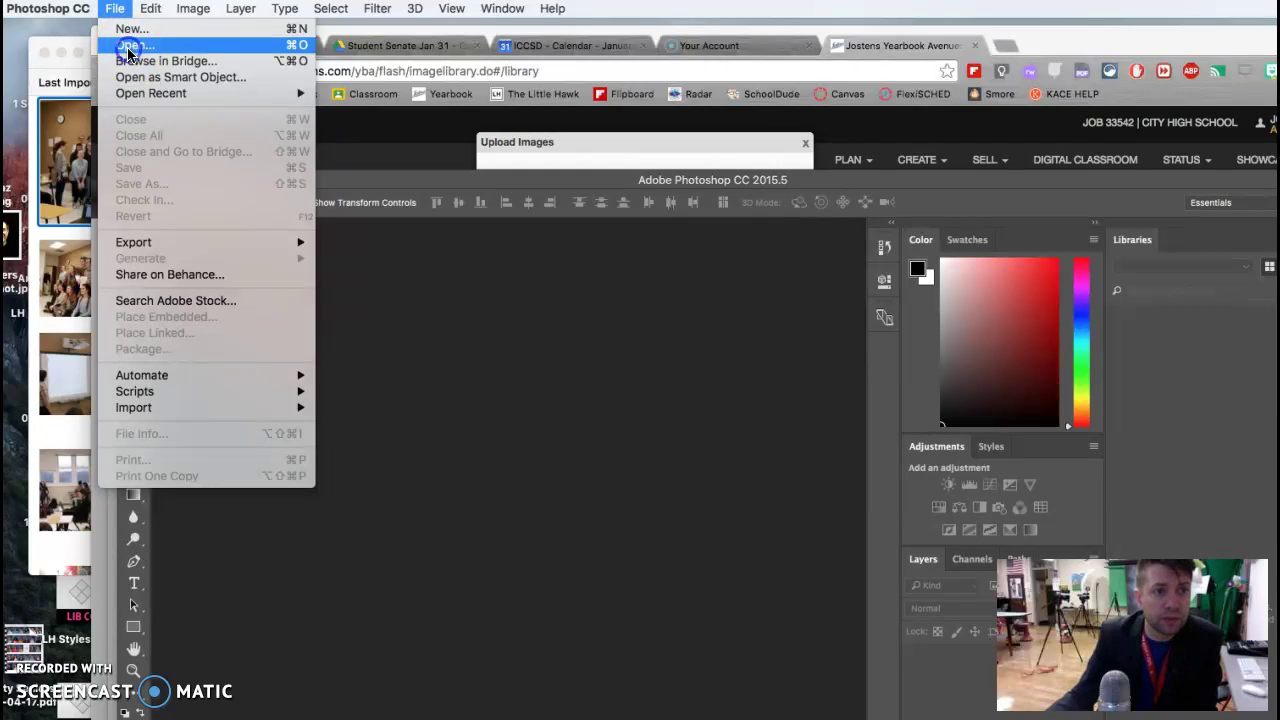
click(128, 50)
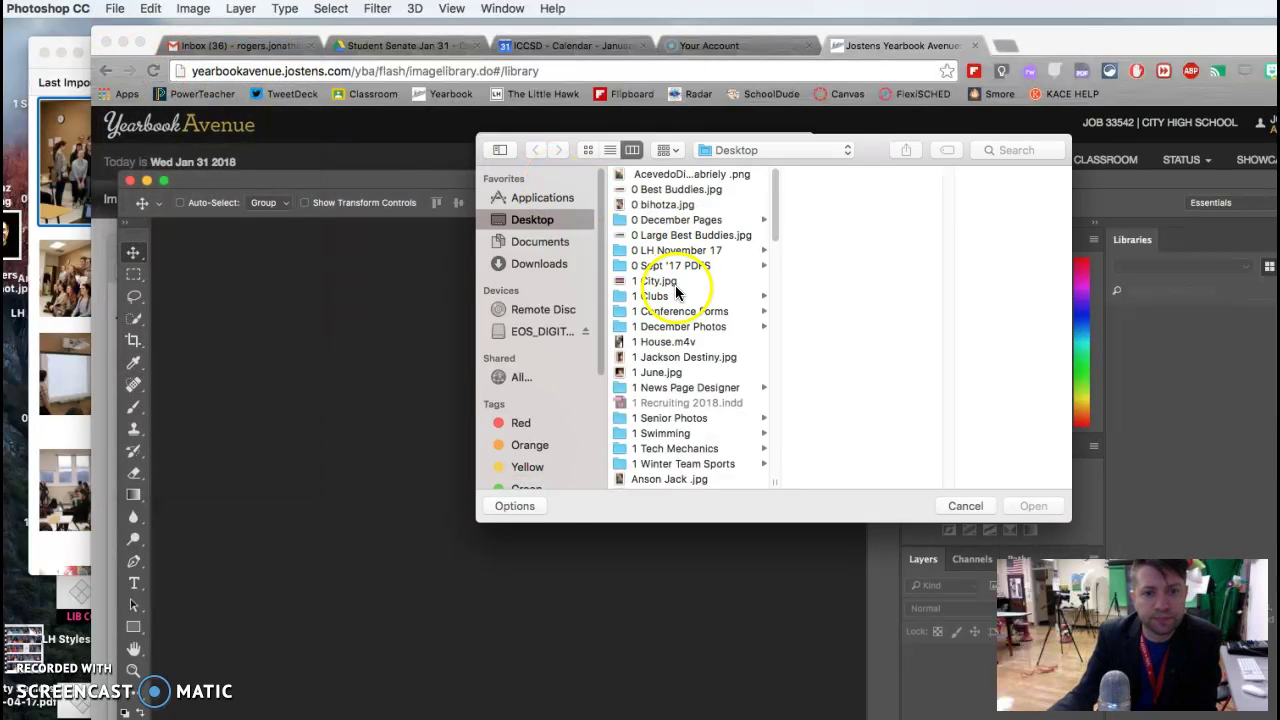
scroll(654, 342, down, 5)
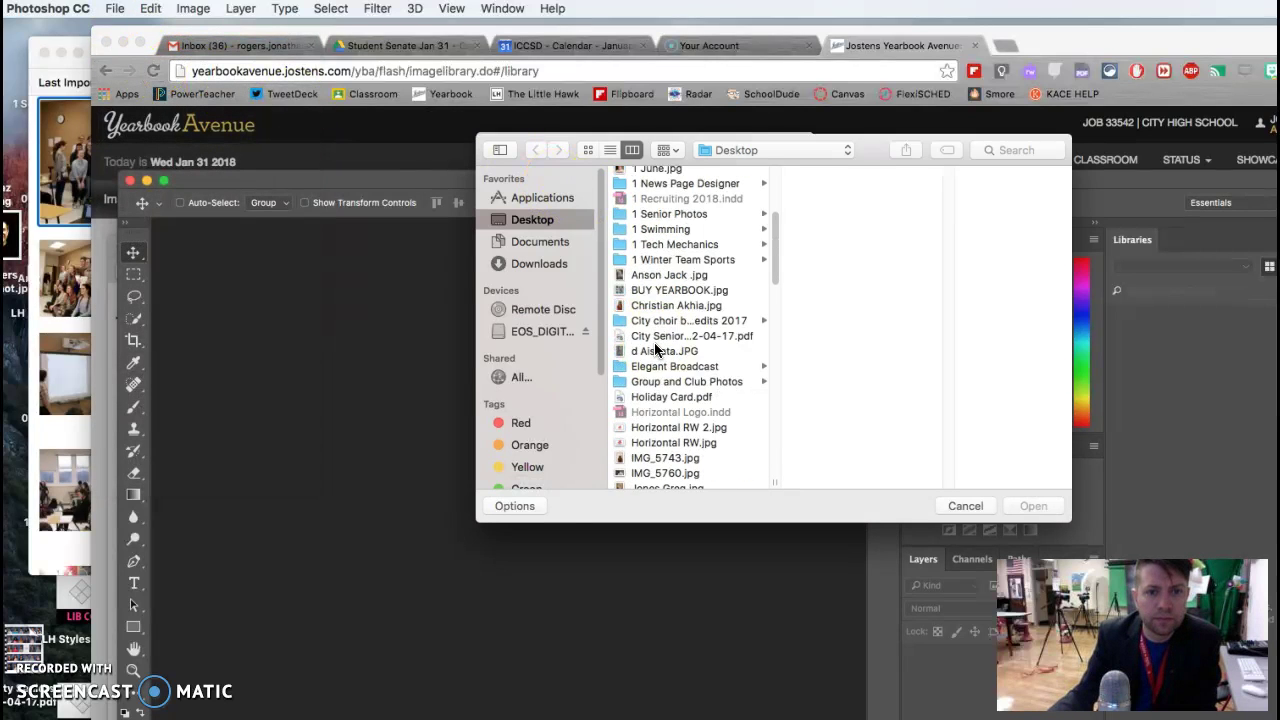
scroll(654, 342, up, 4)
scroll(654, 342, down, 10)
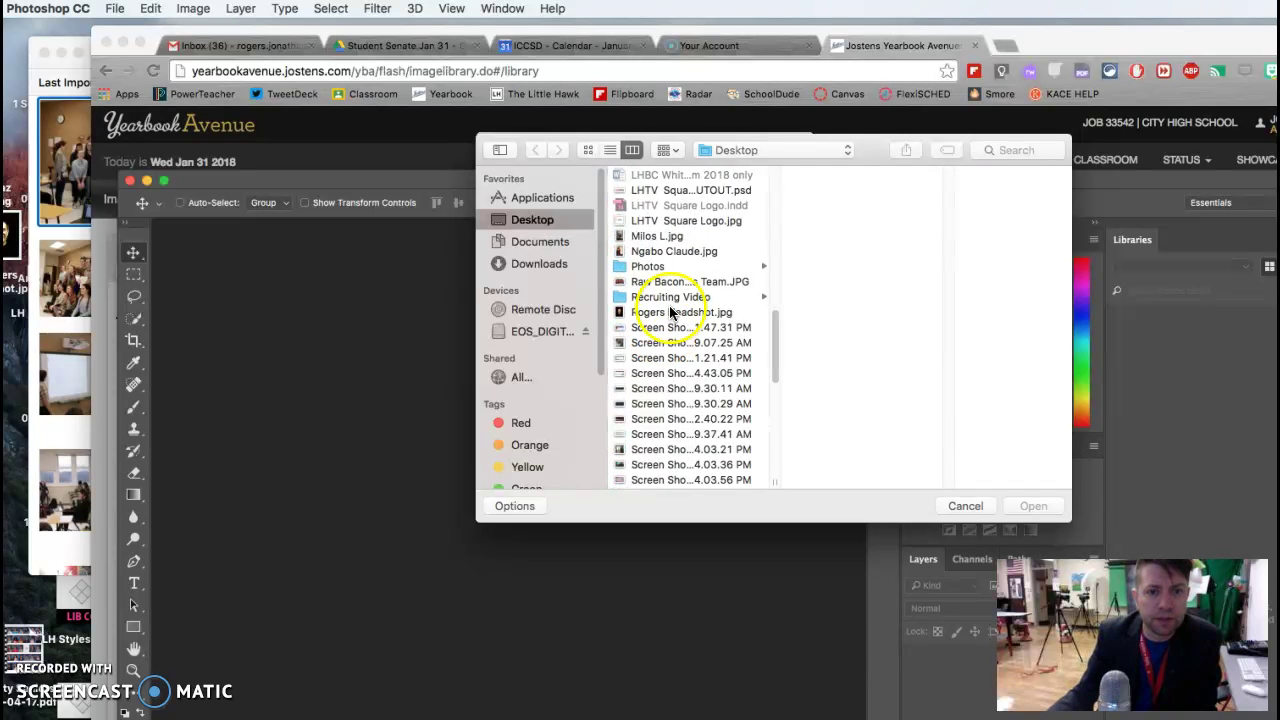
drag(772, 330, 763, 425)
click(723, 434)
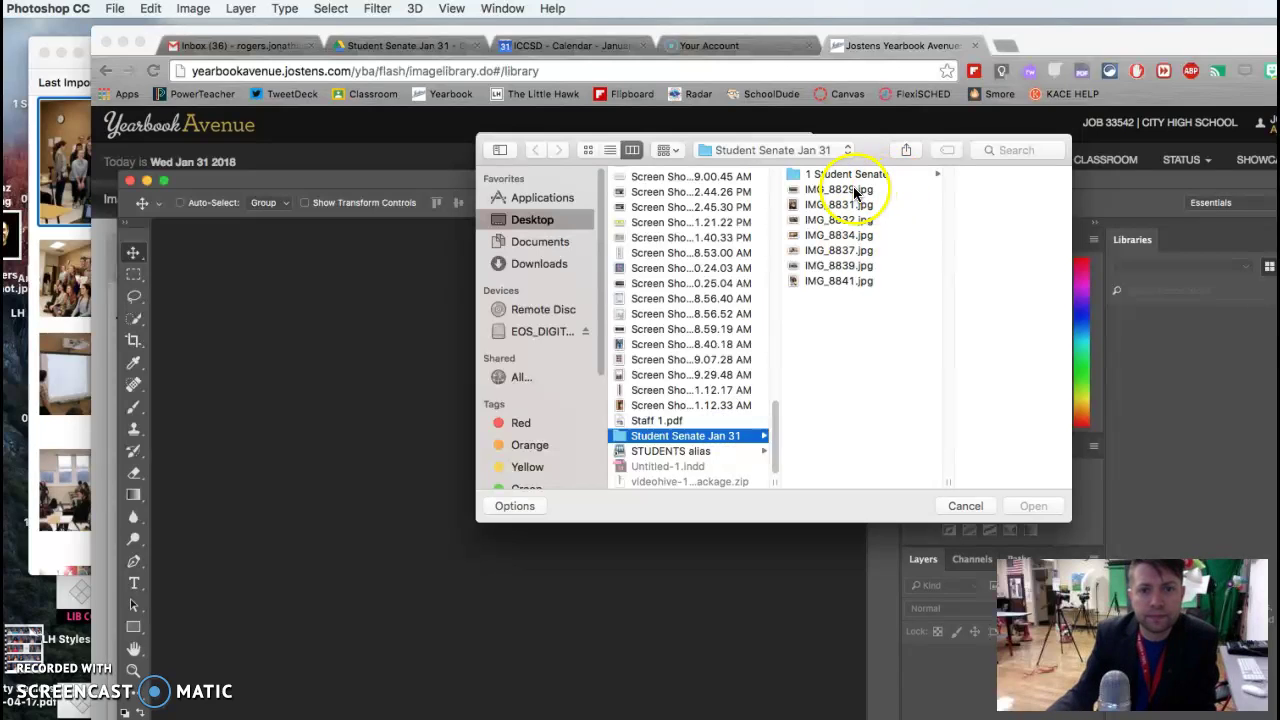
Step: Preview the folder's photos starting from IMG_8829.jpg, then open IMG_8832.jpg
click(855, 193)
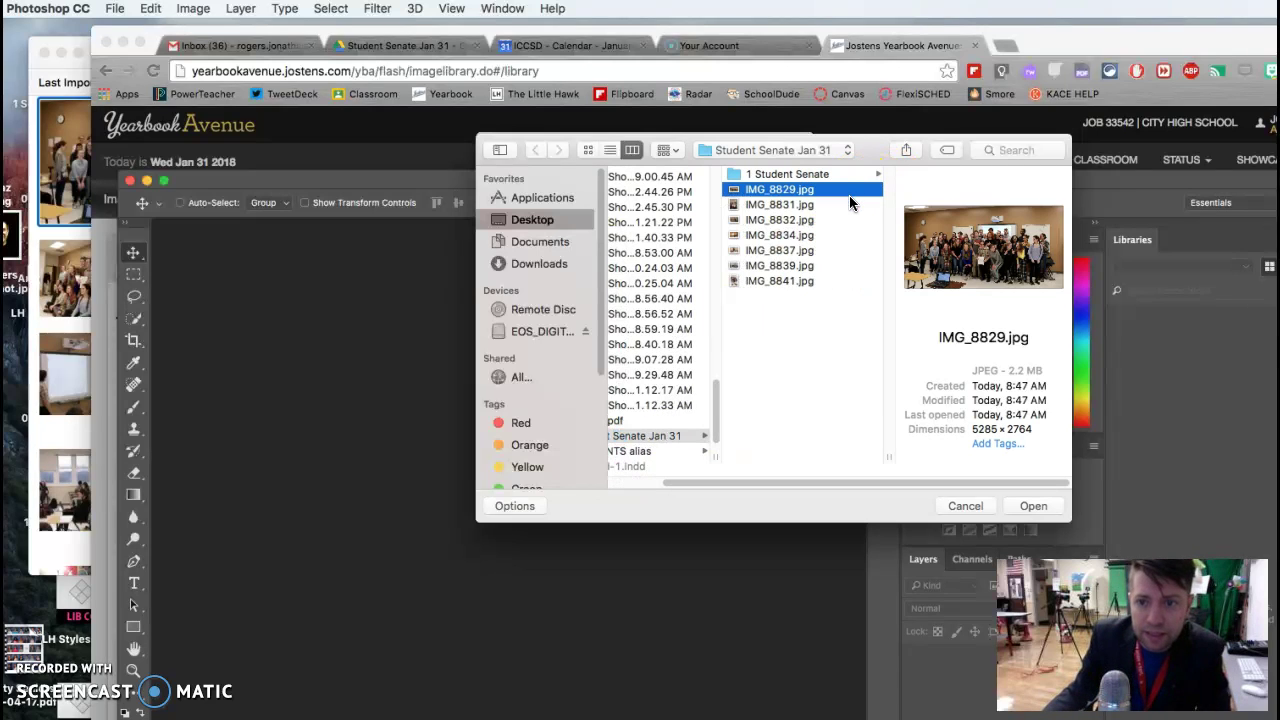
key(Down)
key(Down)
key(Down)
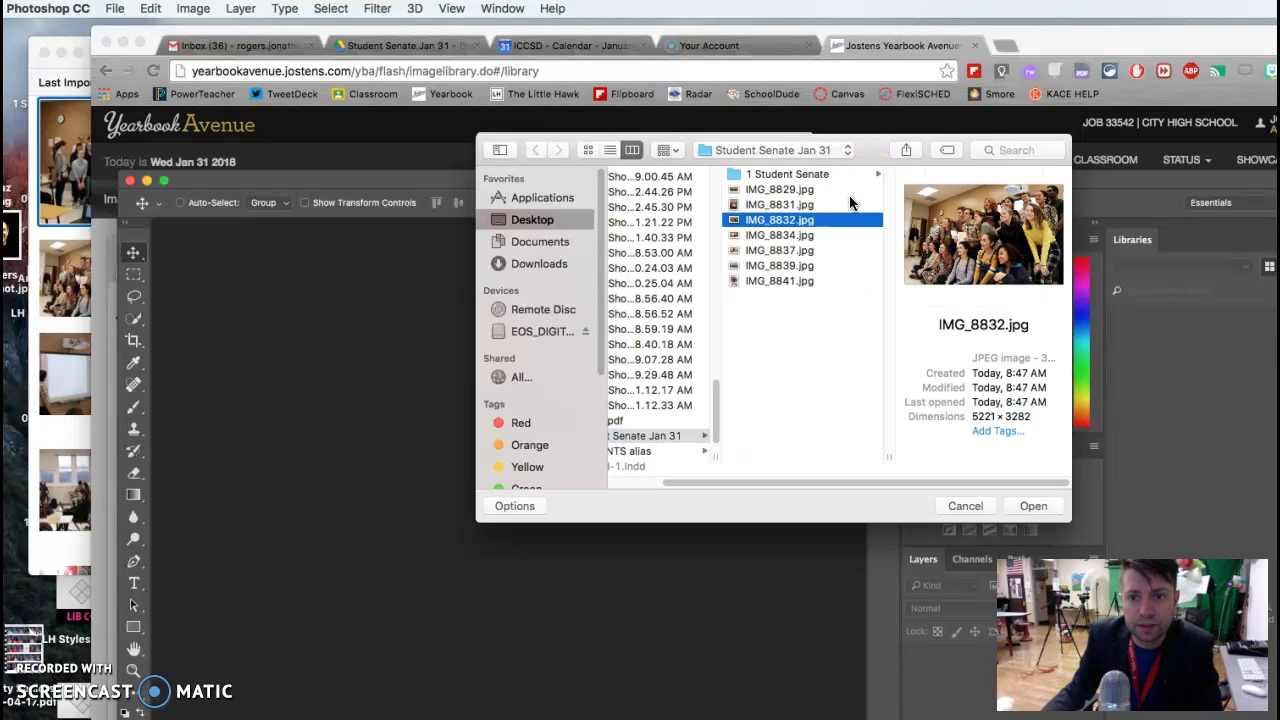
key(Down)
key(Down)
key(Down)
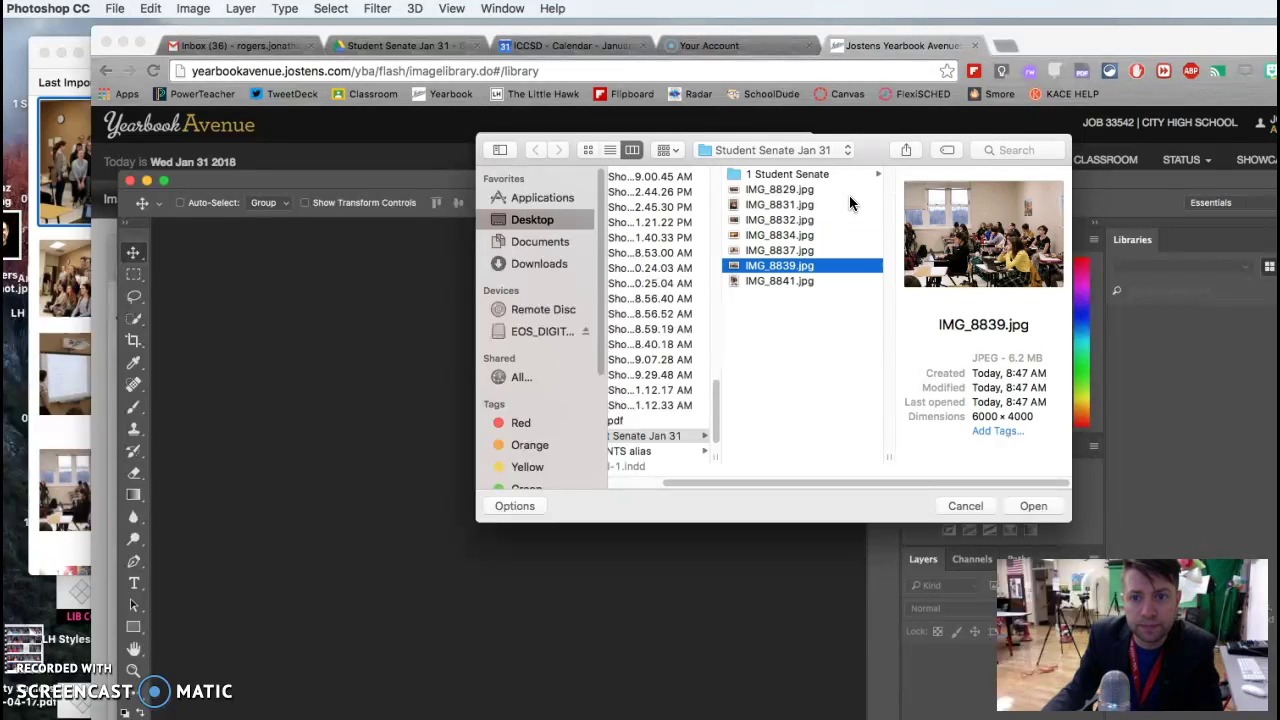
key(Up)
key(Up)
key(Up)
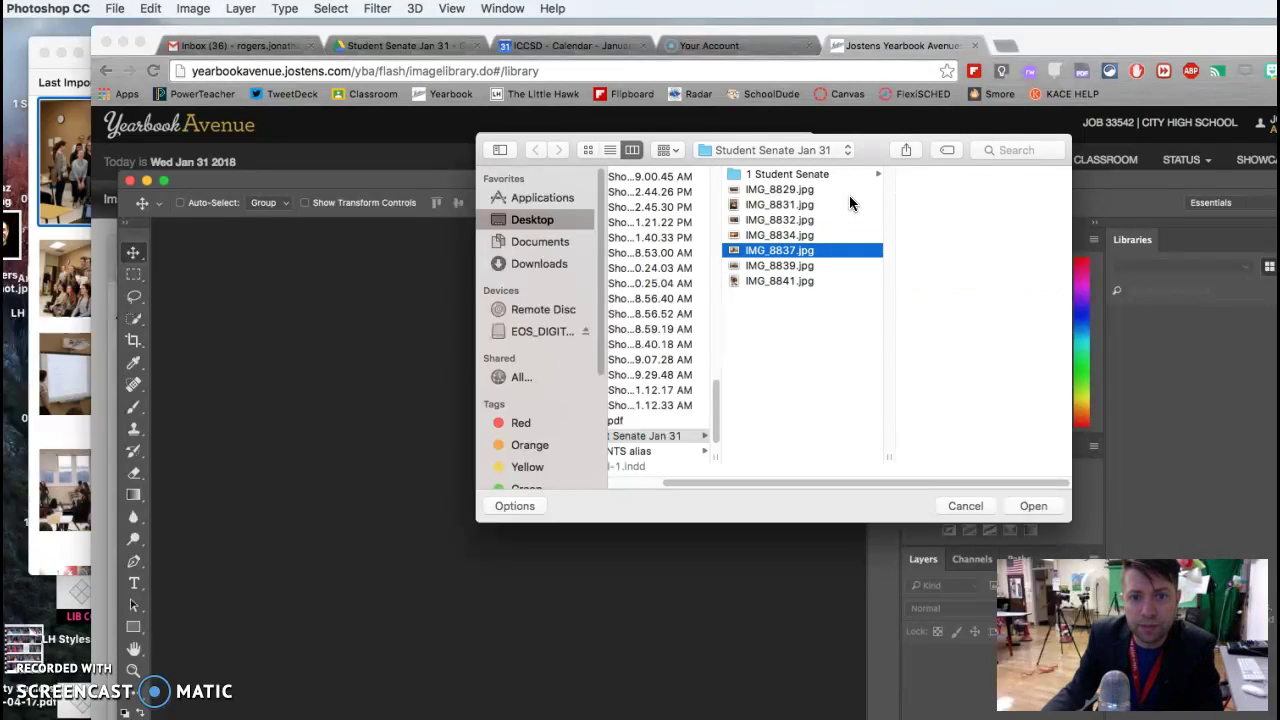
key(Up)
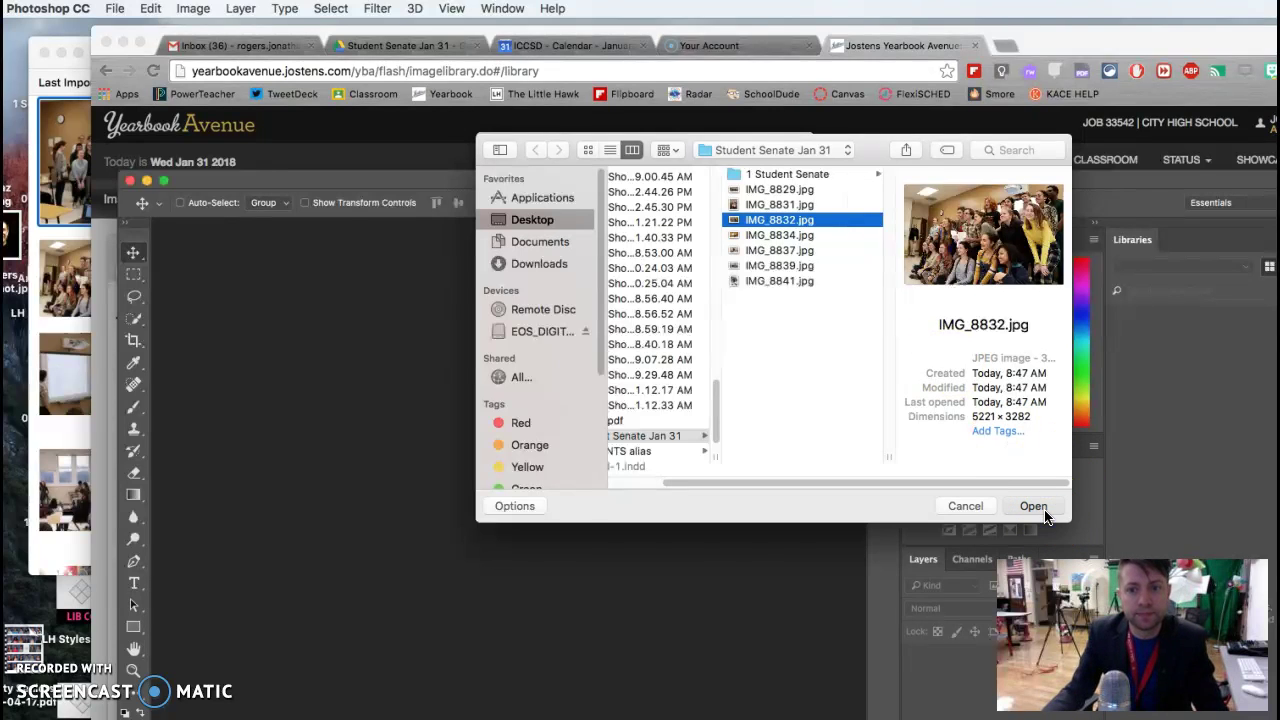
click(1034, 506)
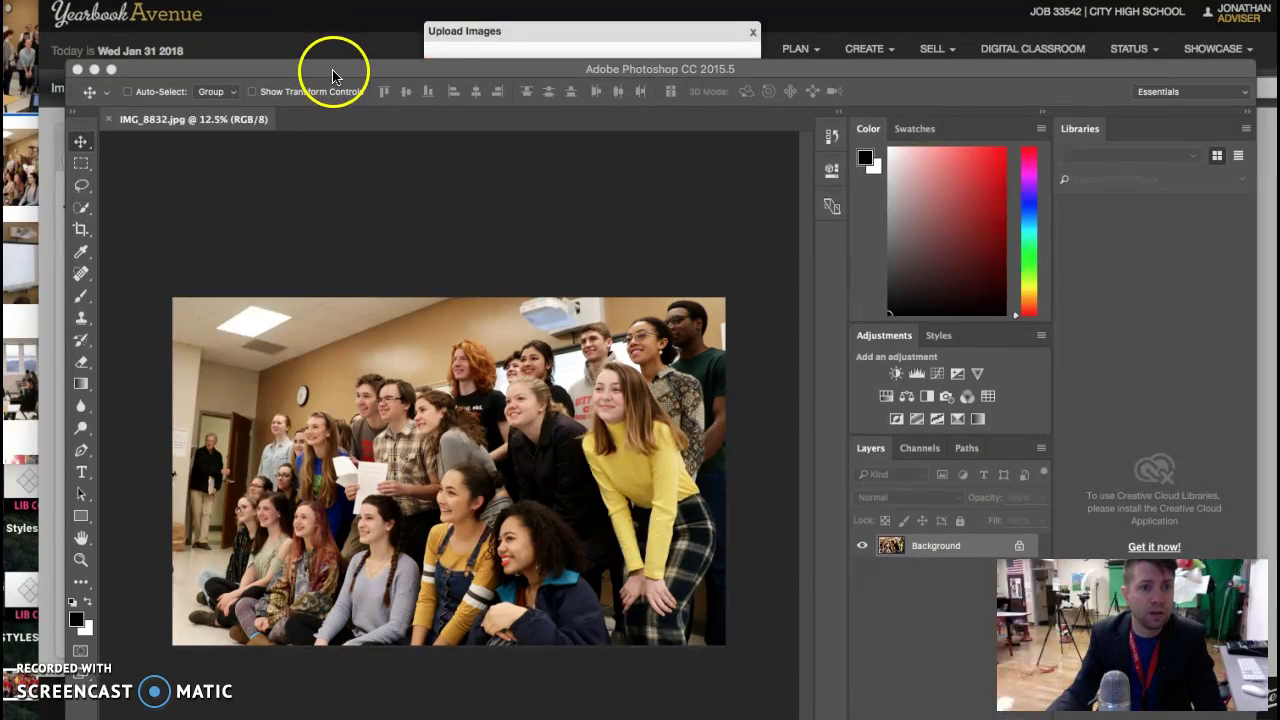
Step: Resize IMG_8832.jpg in Image Size to 300 pixels/inch and 15 inches wide (4500 × 2829 px)
drag(318, 78, 296, 57)
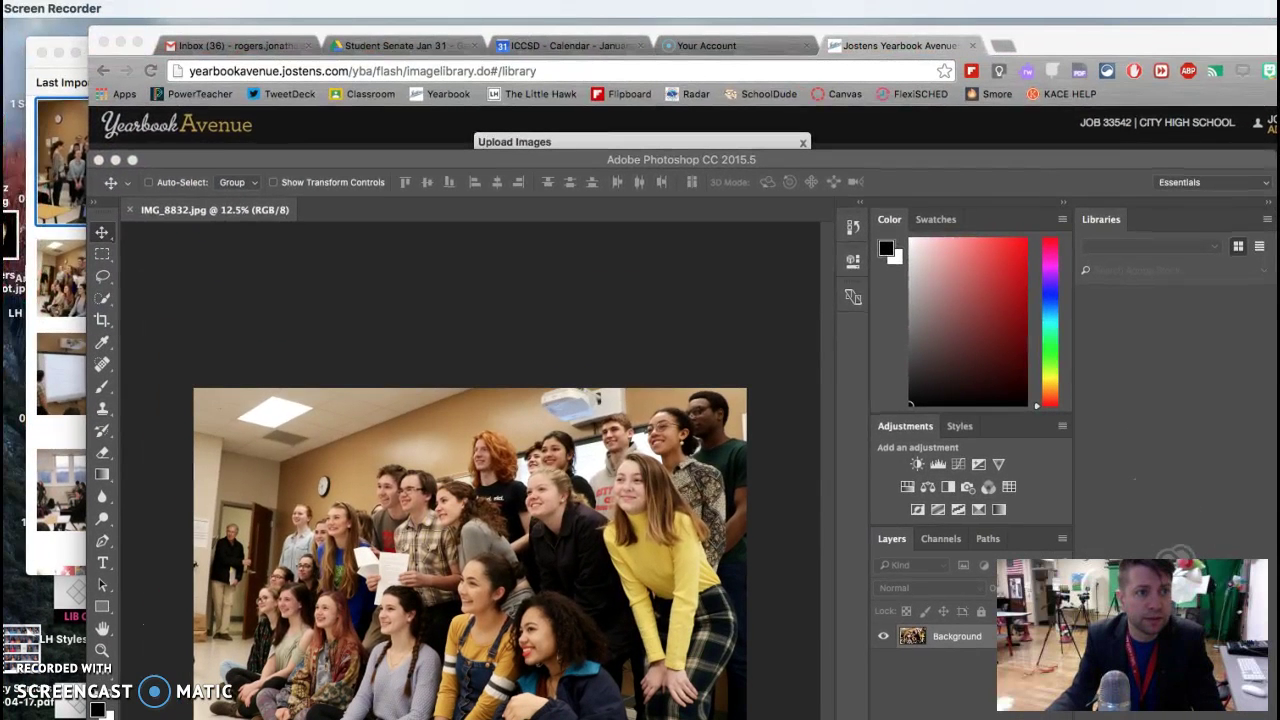
click(190, 50)
click(190, 8)
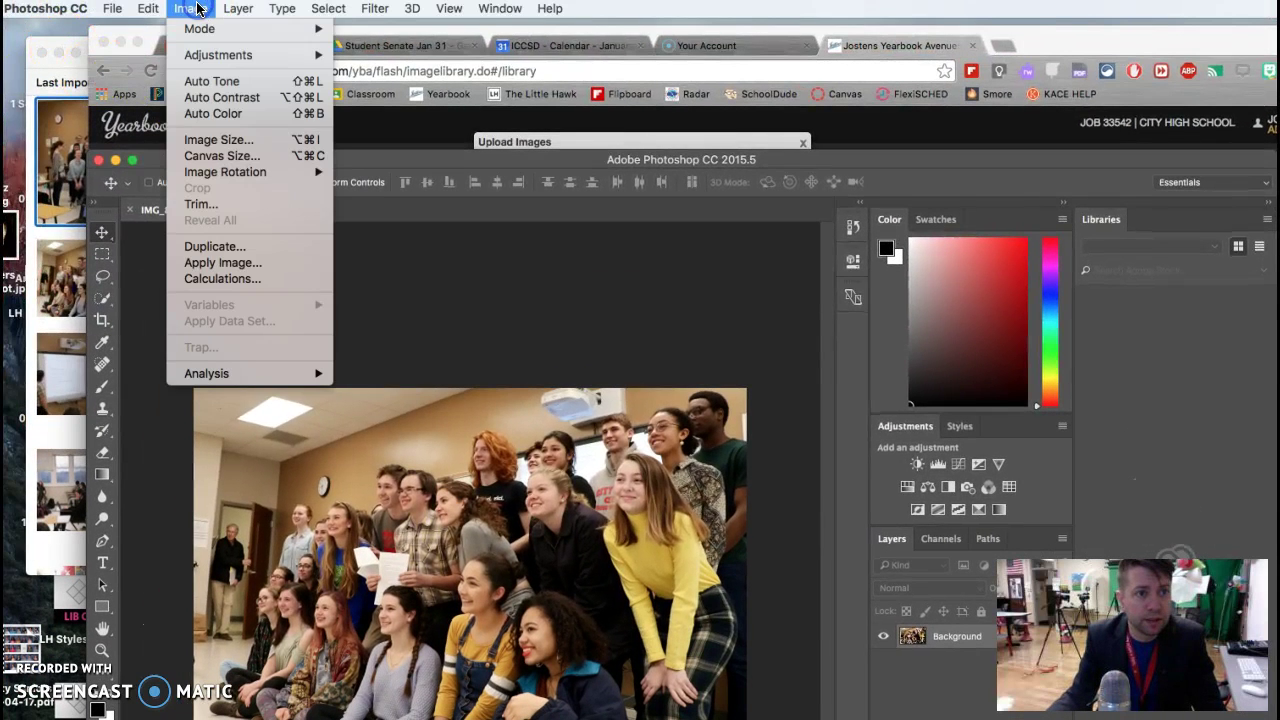
click(218, 142)
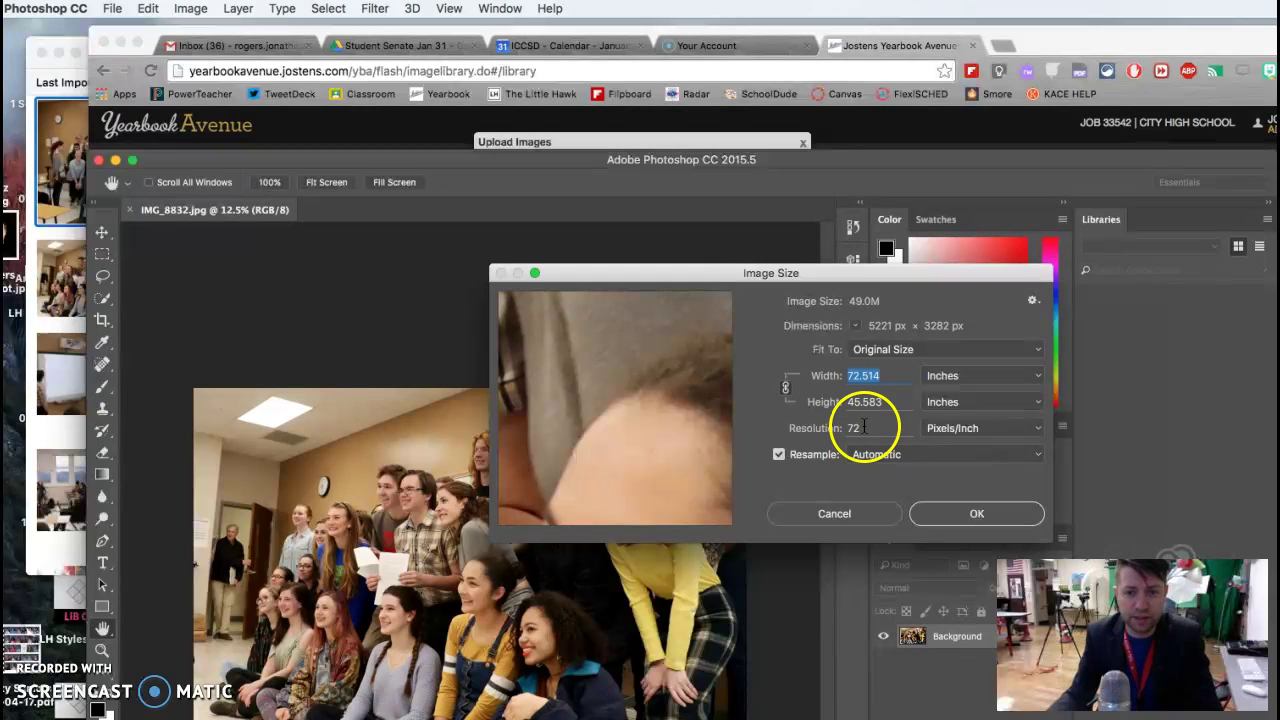
click(837, 427)
text(300)
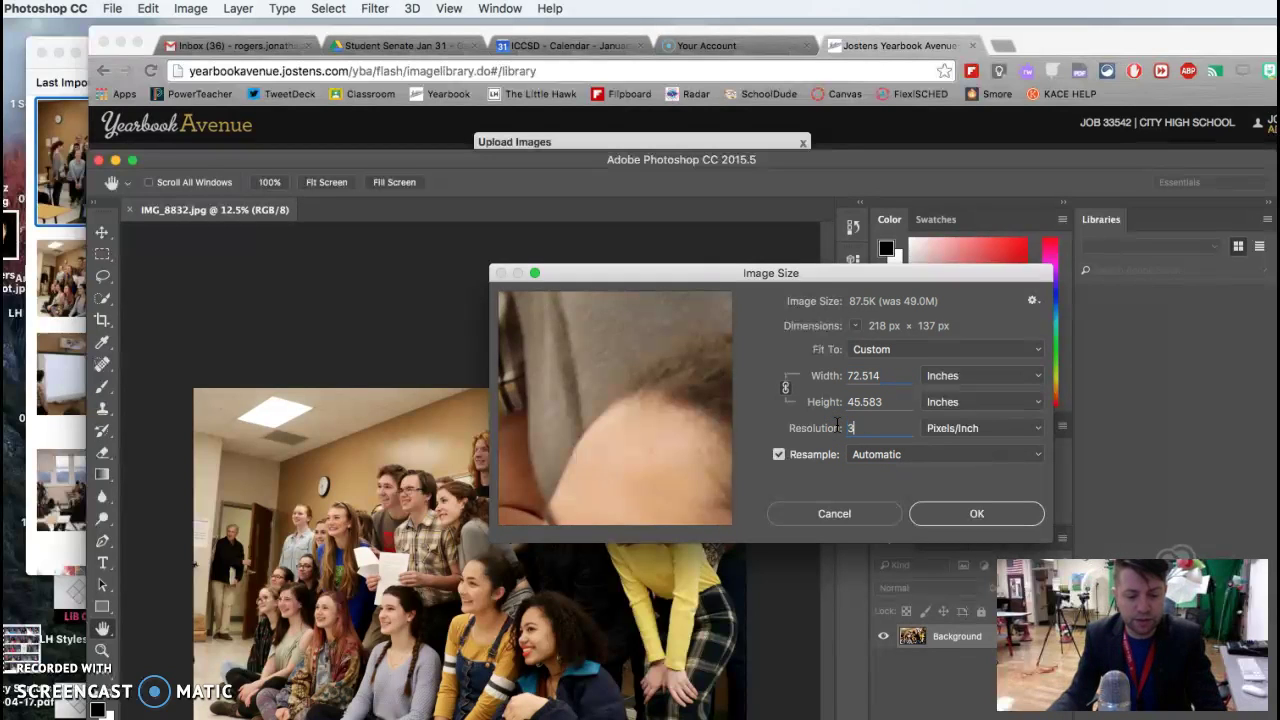
click(886, 375)
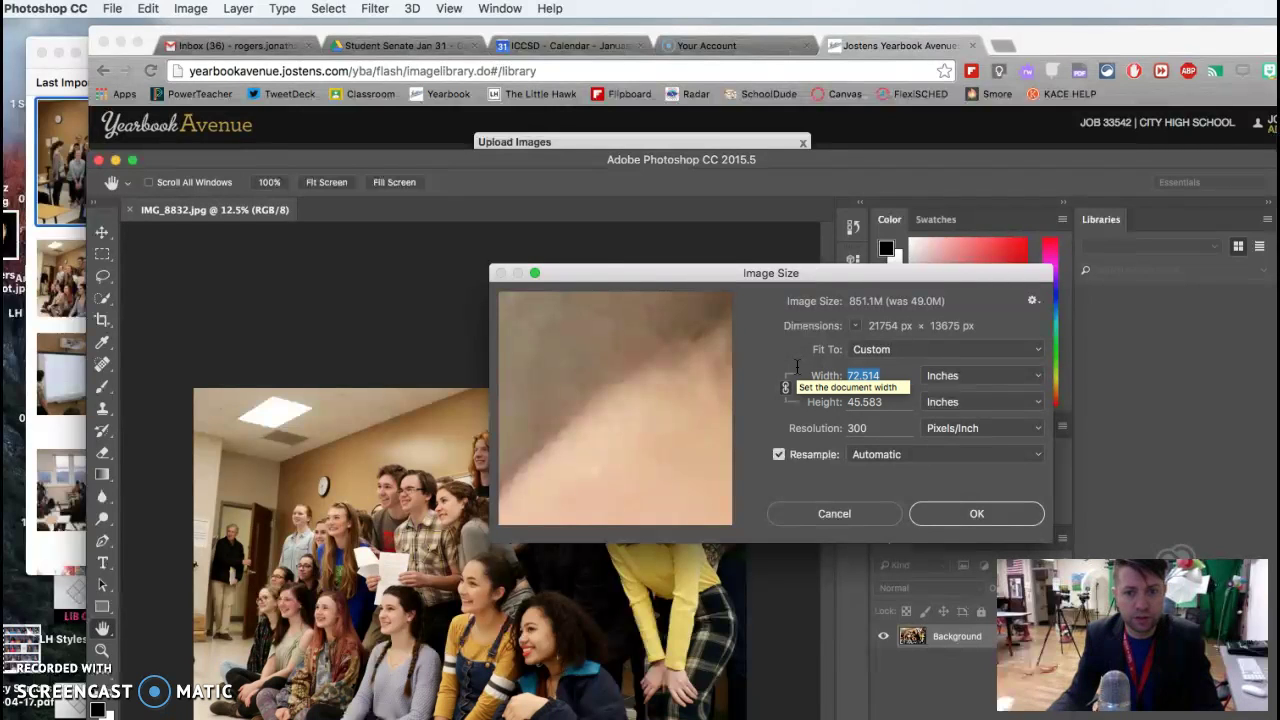
text(15)
click(1003, 525)
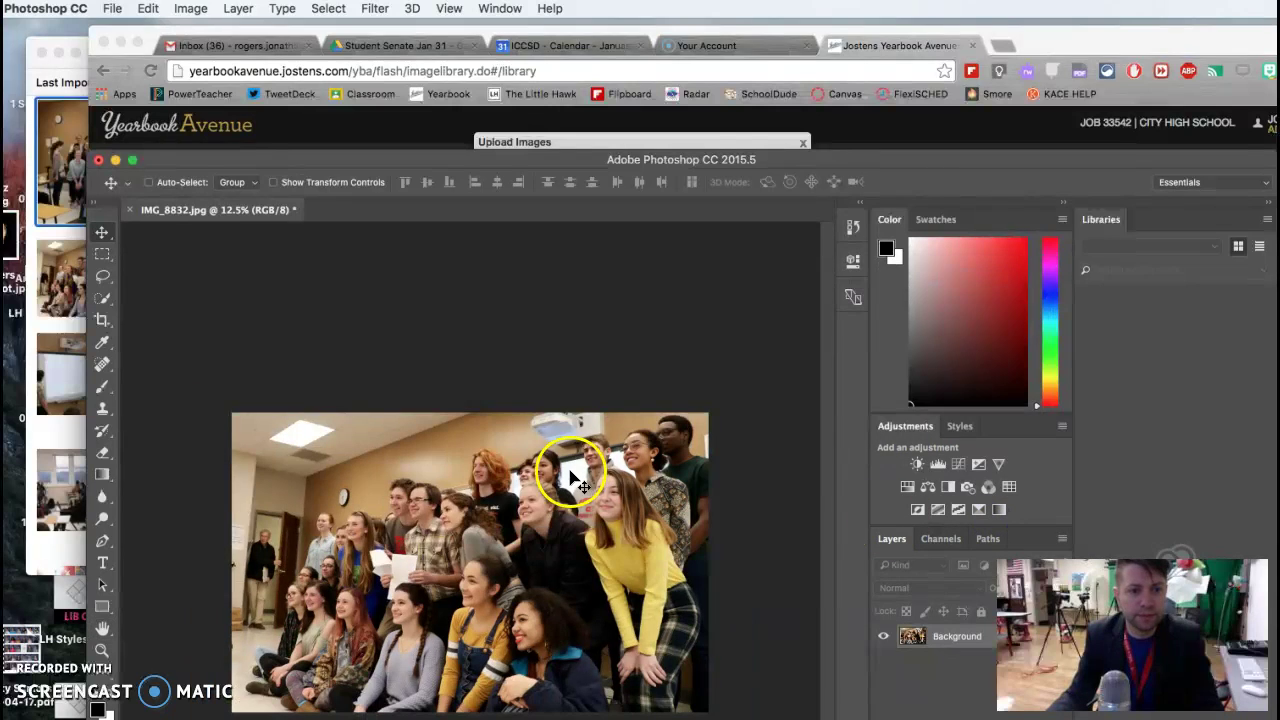
Step: Create a Web folder and save the photo there as 1.jpg at JPEG quality 6 (Medium)
click(113, 8)
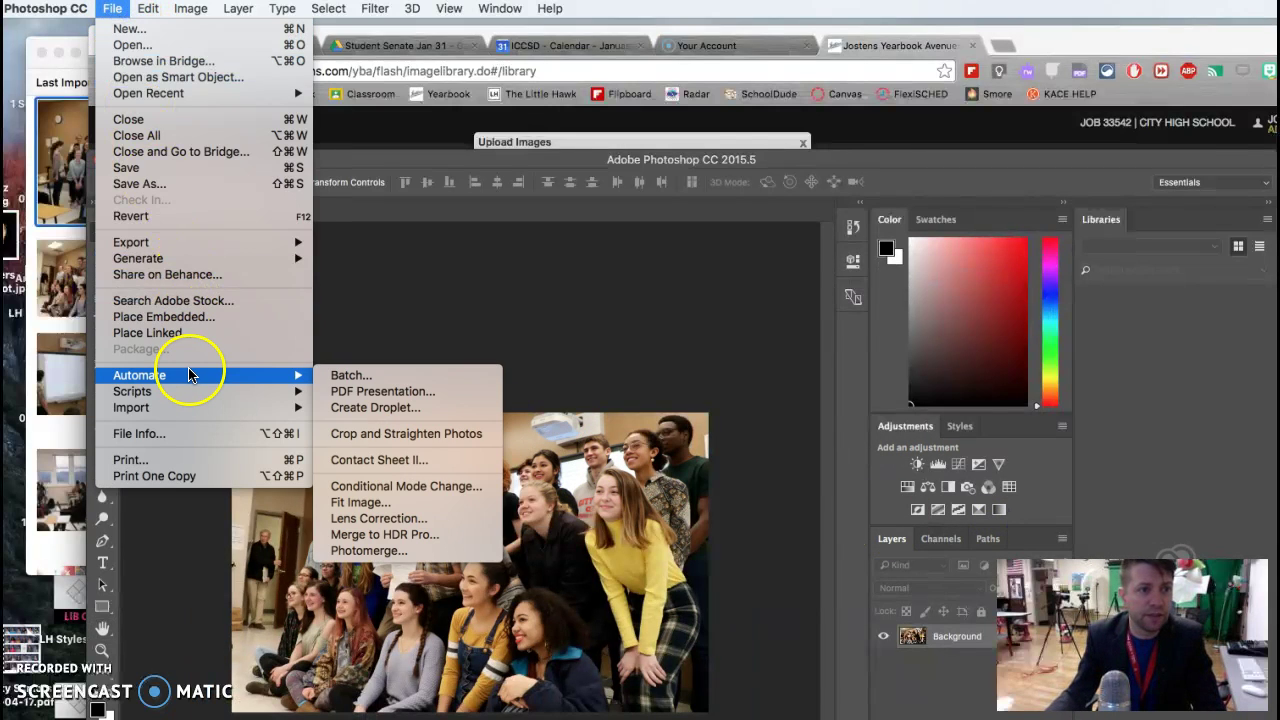
click(190, 193)
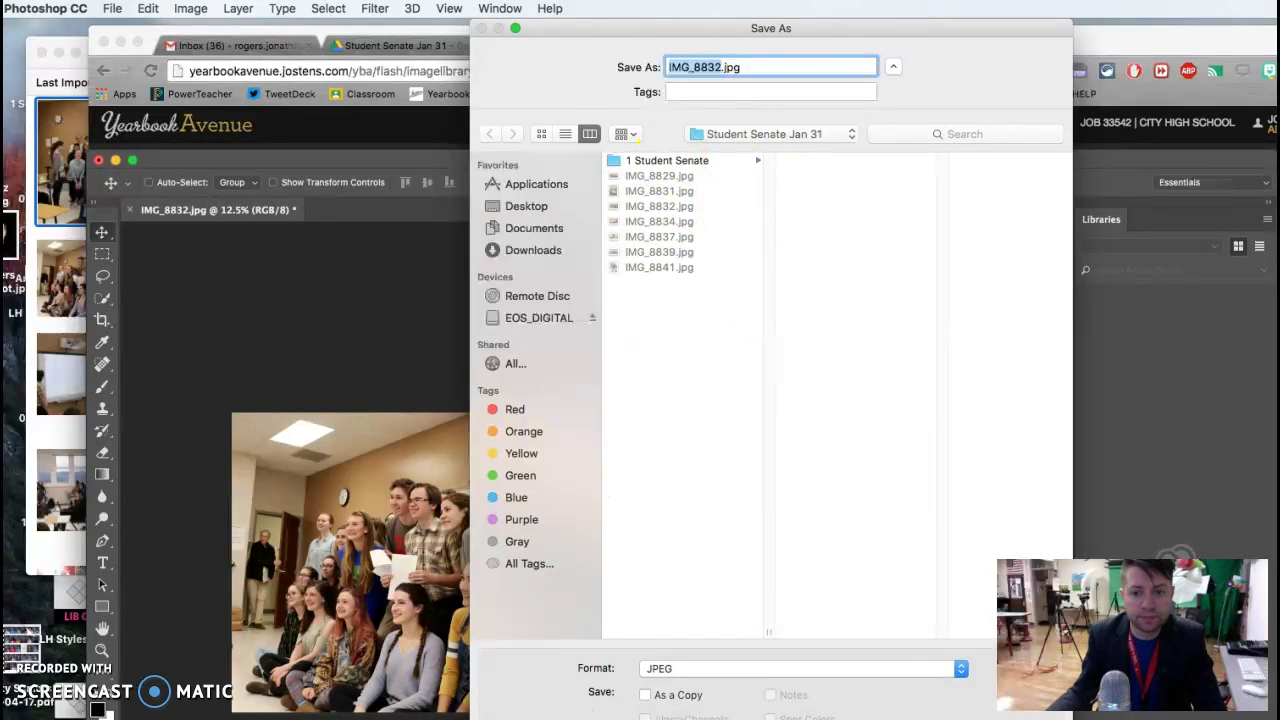
click(549, 670)
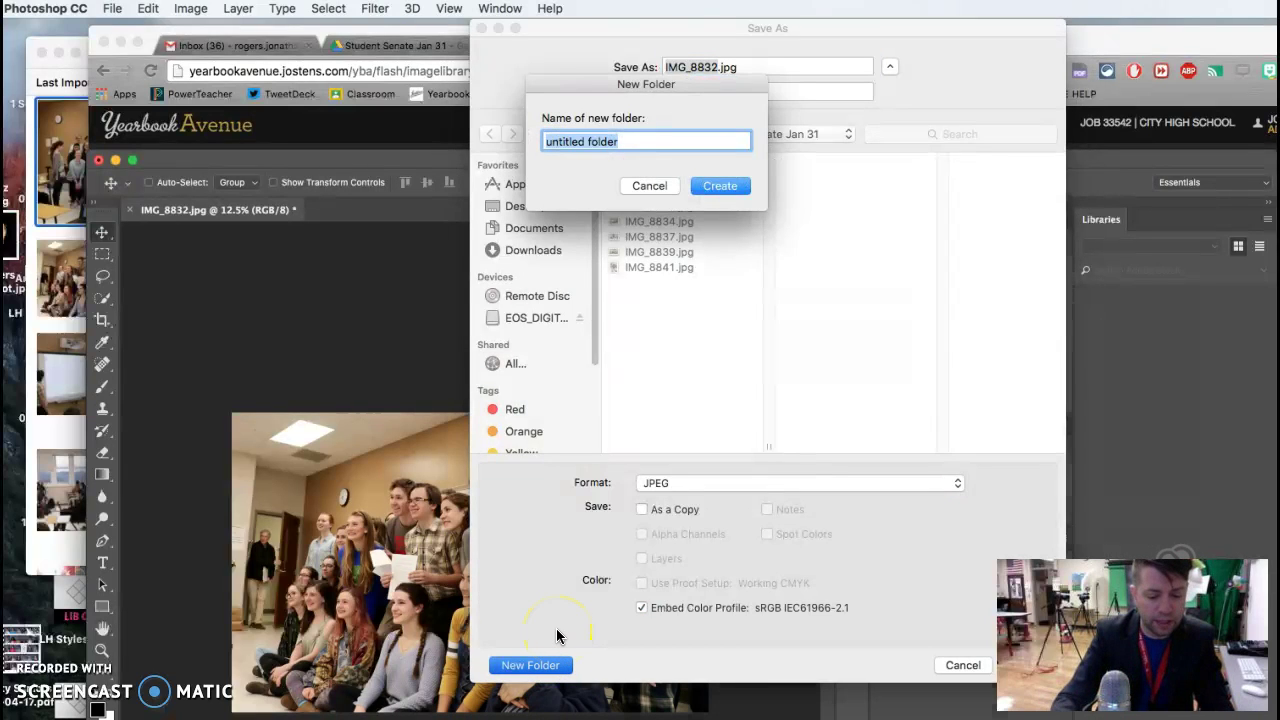
text(Web)
click(720, 186)
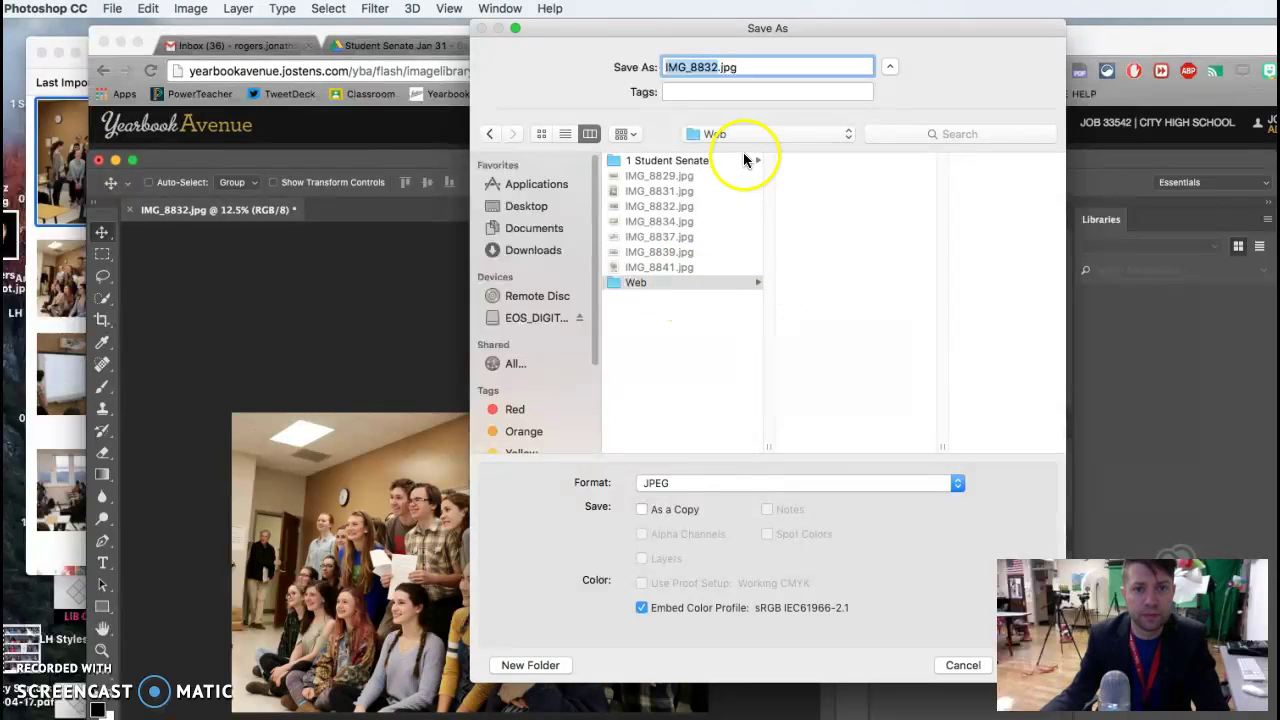
text(1)
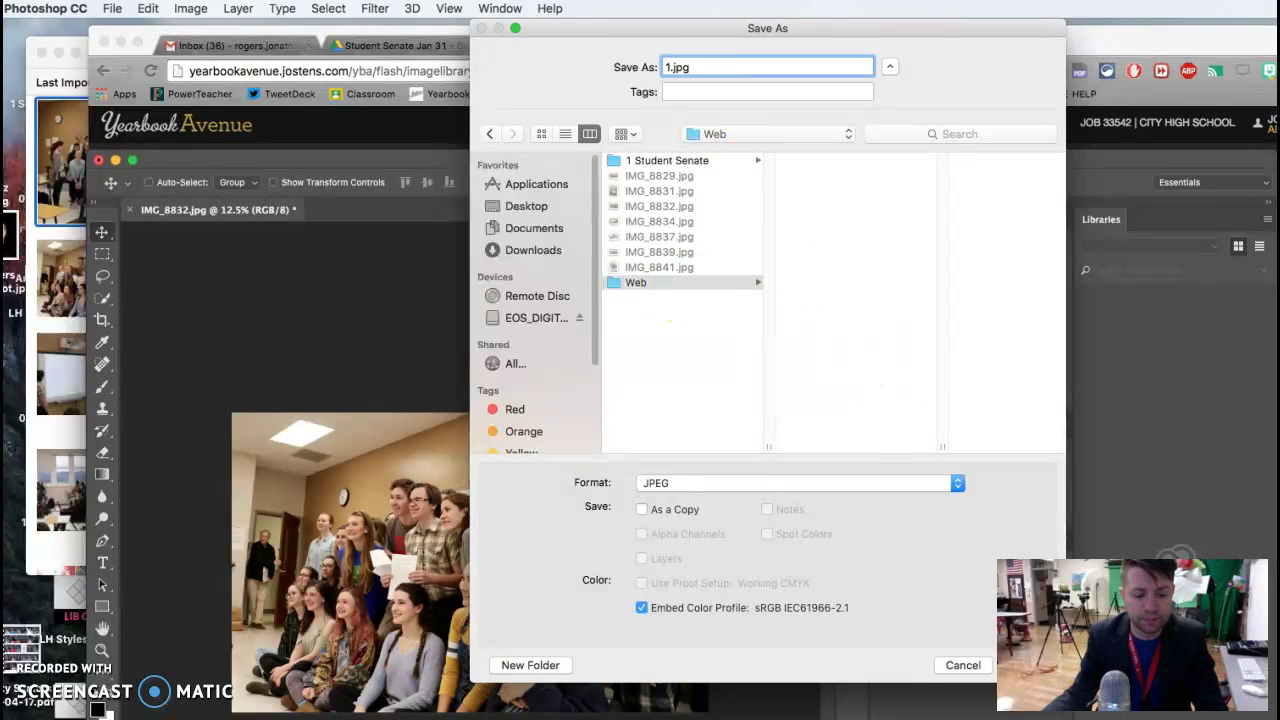
key(Return)
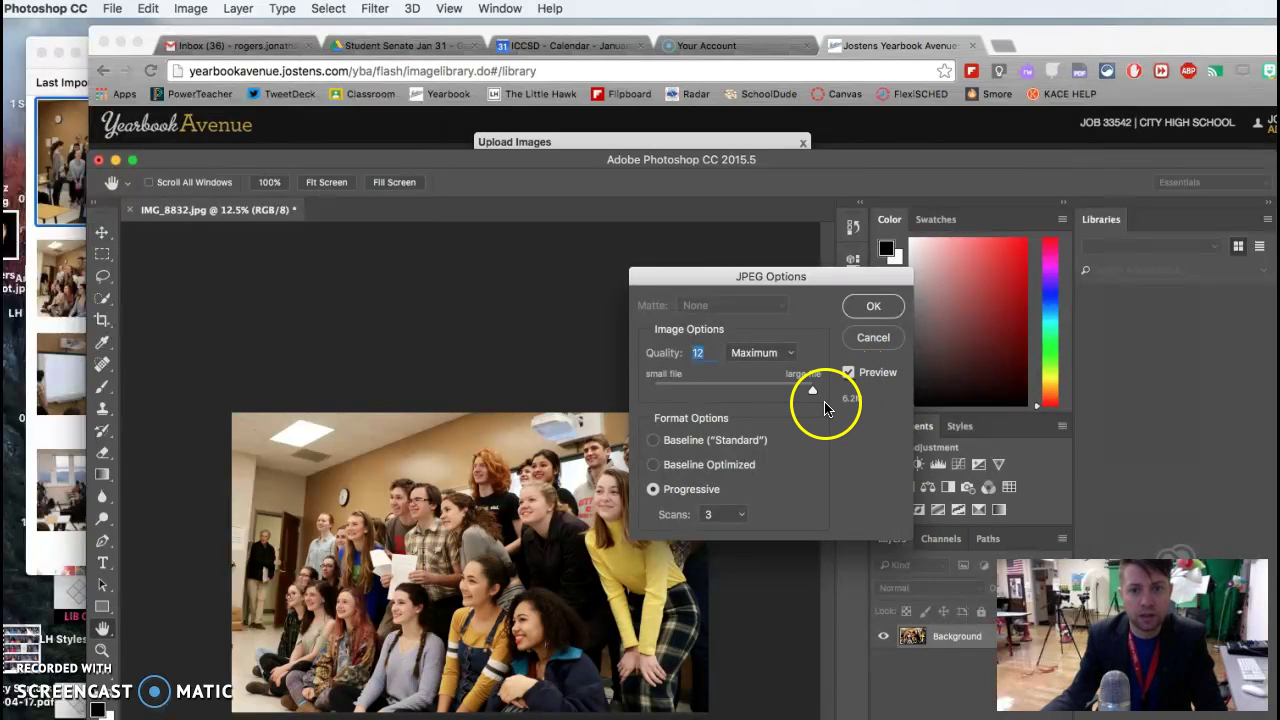
drag(813, 397, 736, 395)
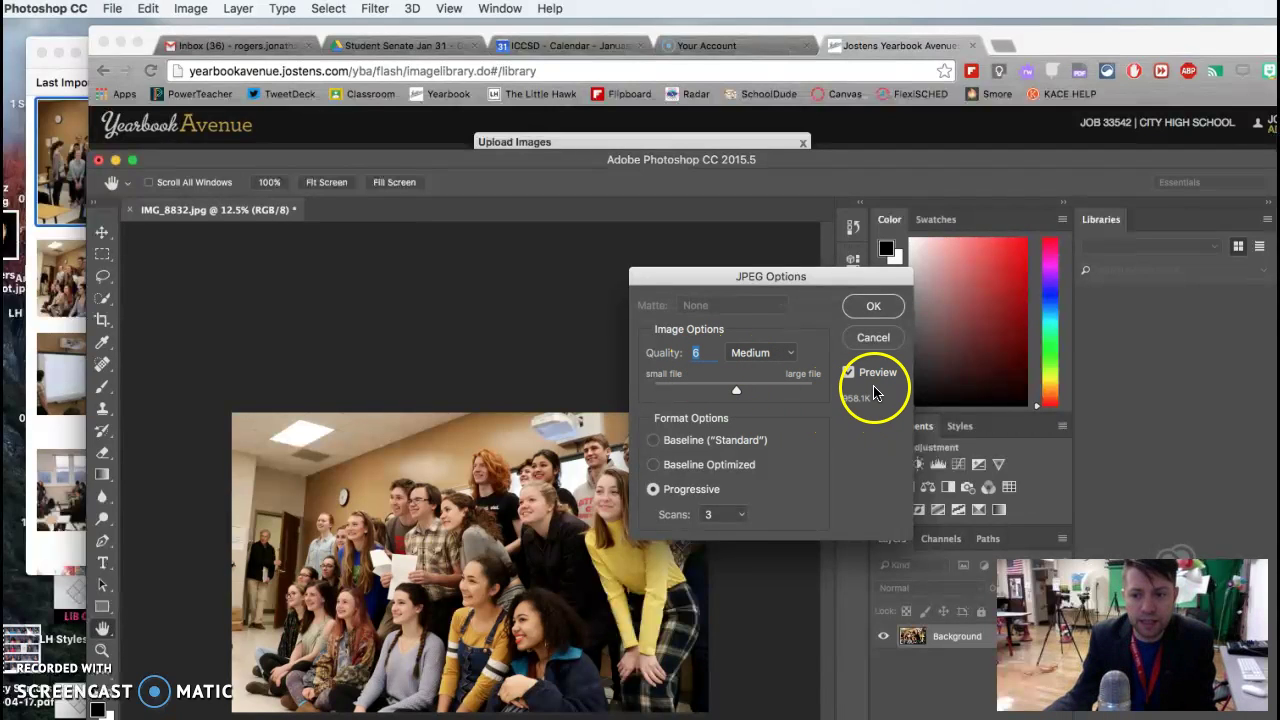
click(880, 310)
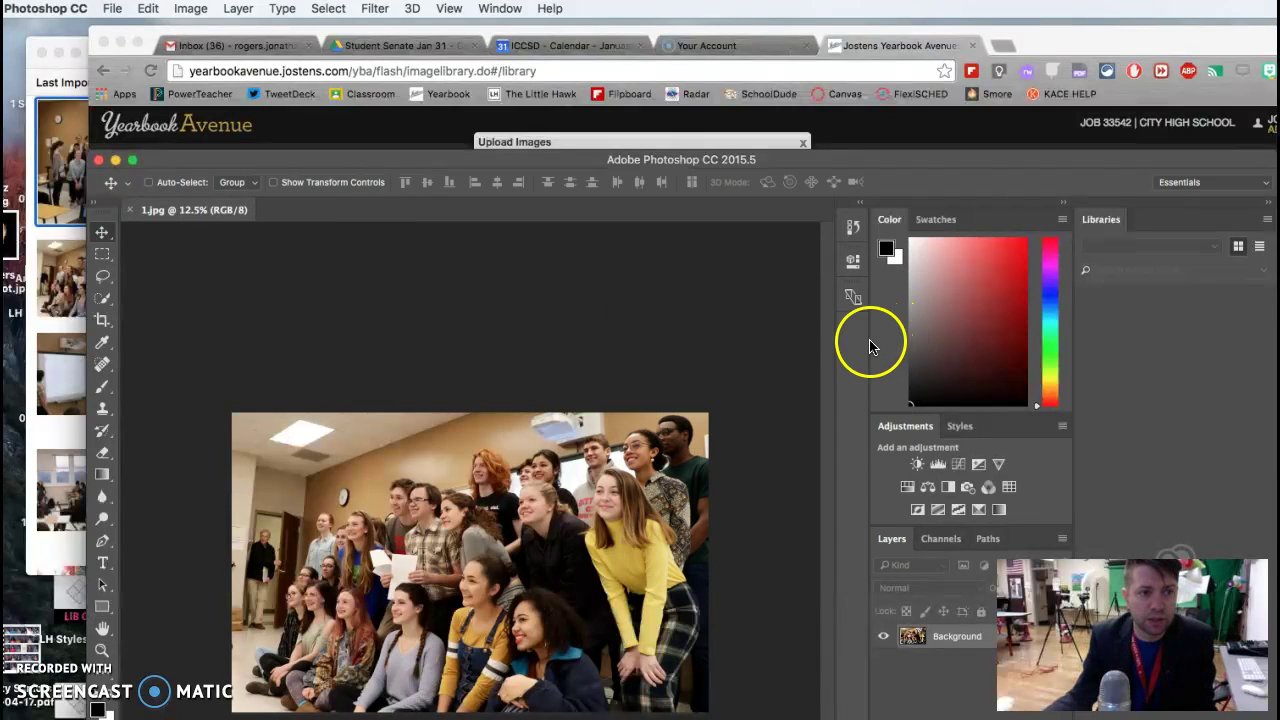
Step: Open IMG_8841.jpg from the Student Senate Jan 31 folder
click(326, 163)
key(super+o)
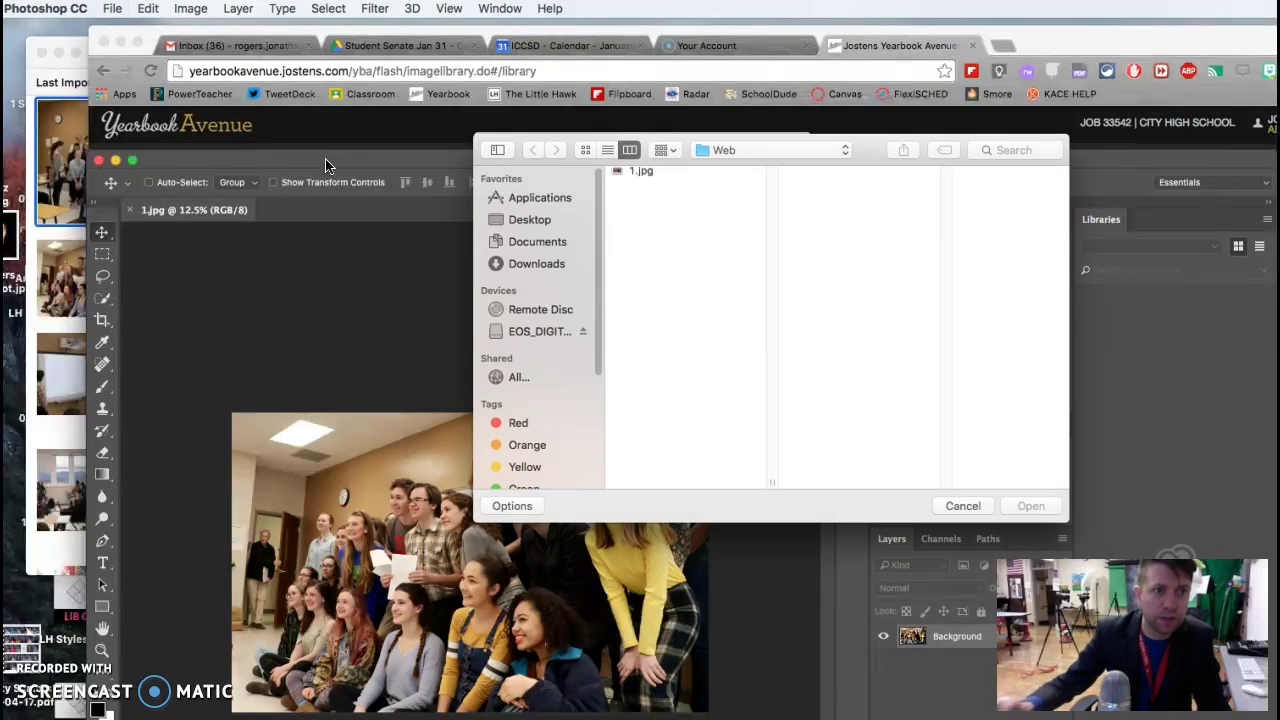
click(840, 152)
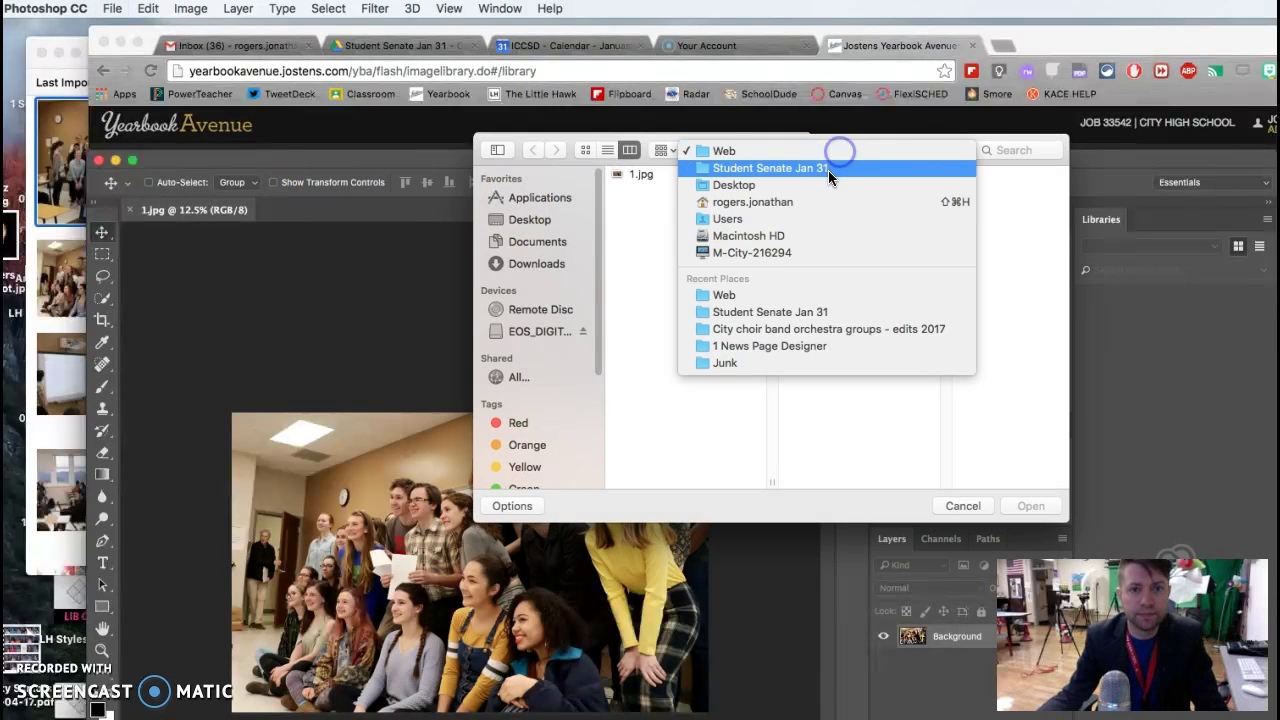
click(829, 165)
click(828, 204)
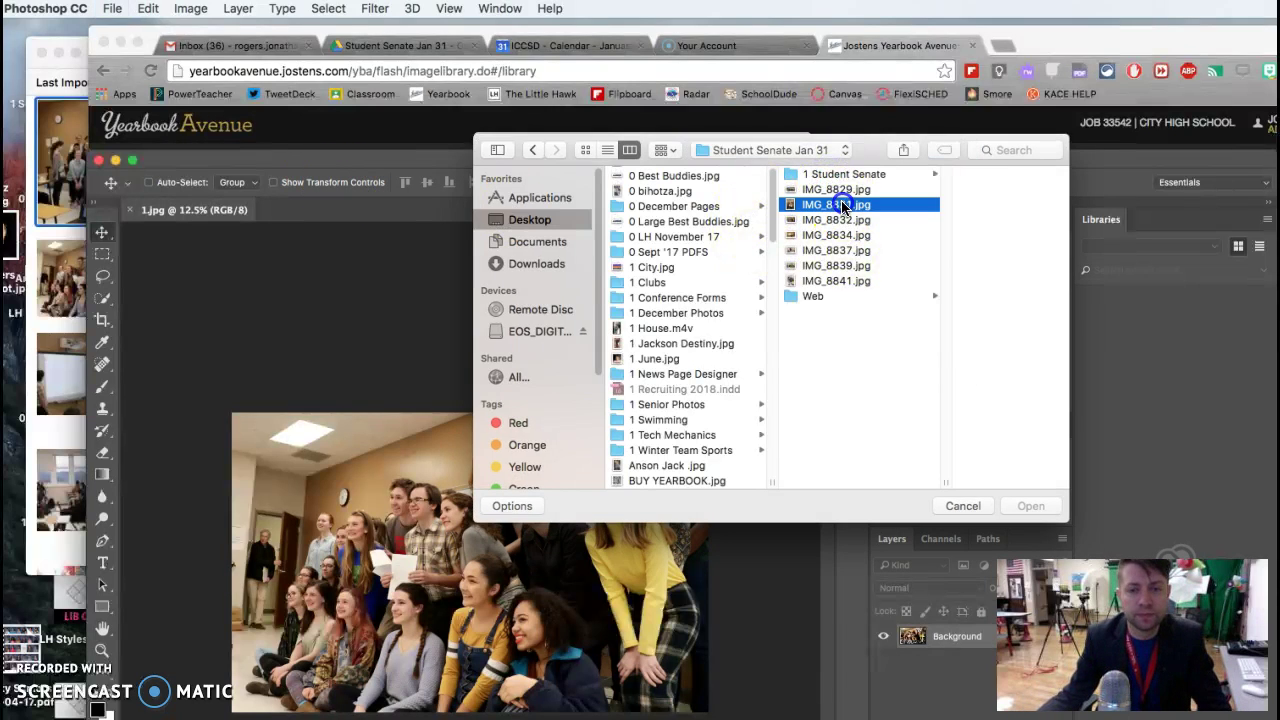
key(Down)
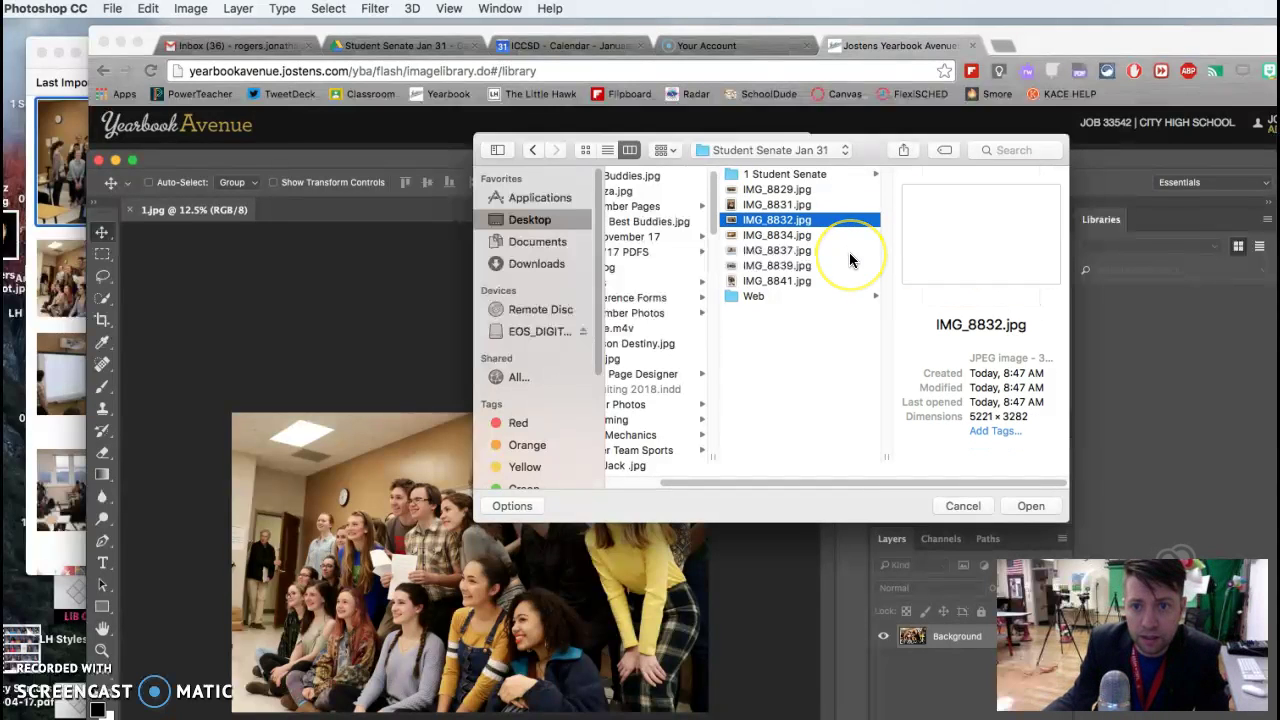
click(850, 252)
key(Down)
key(Down)
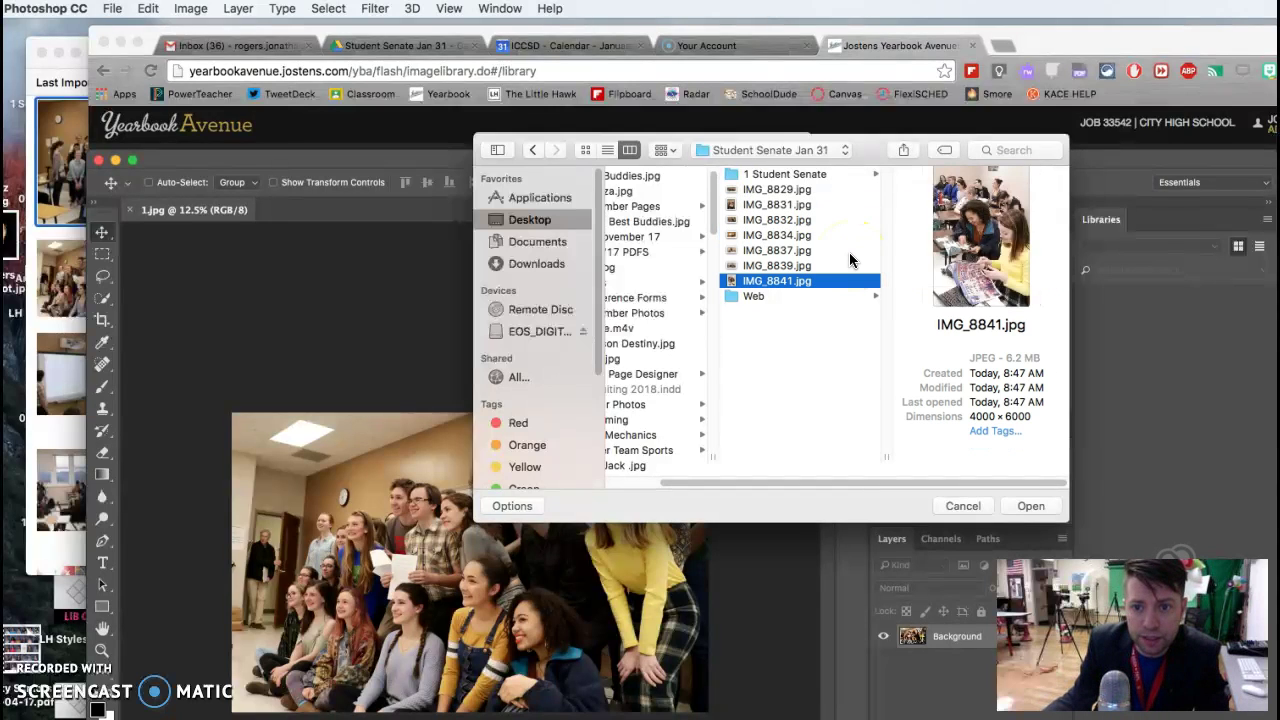
click(1040, 507)
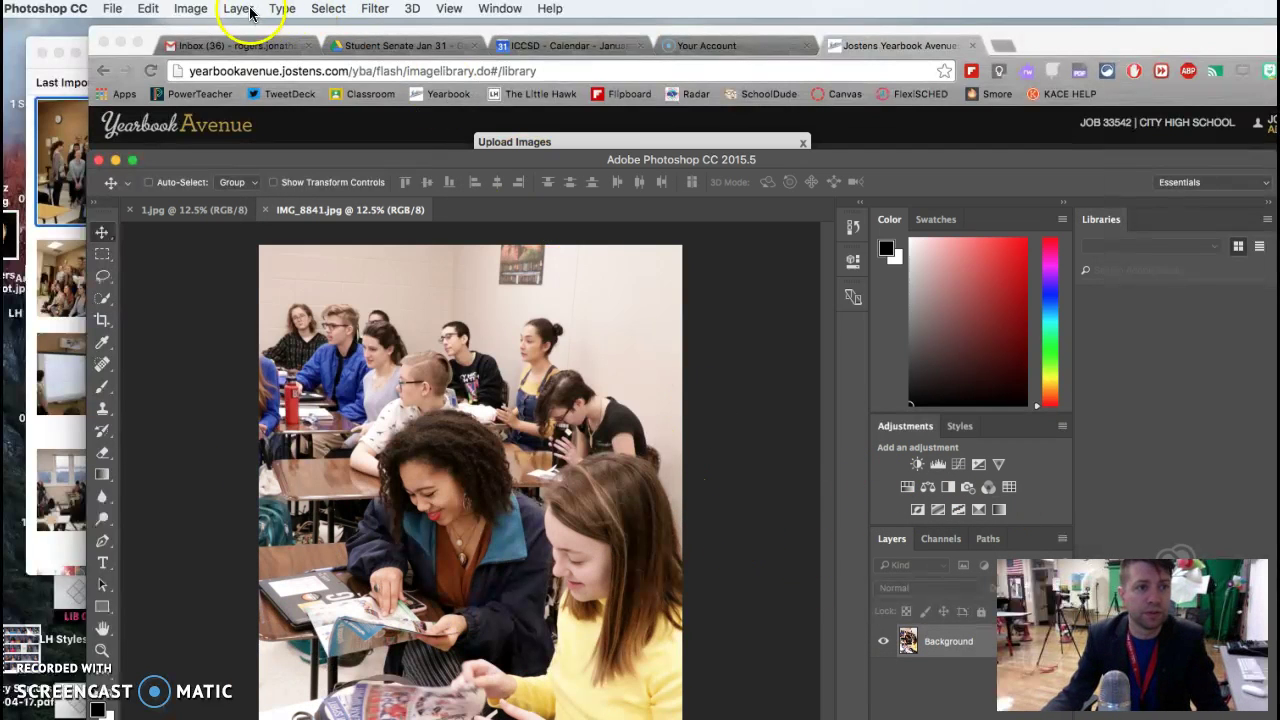
Step: Resize the photo to 6 × 9 inches at 300 ppi
click(190, 8)
click(222, 139)
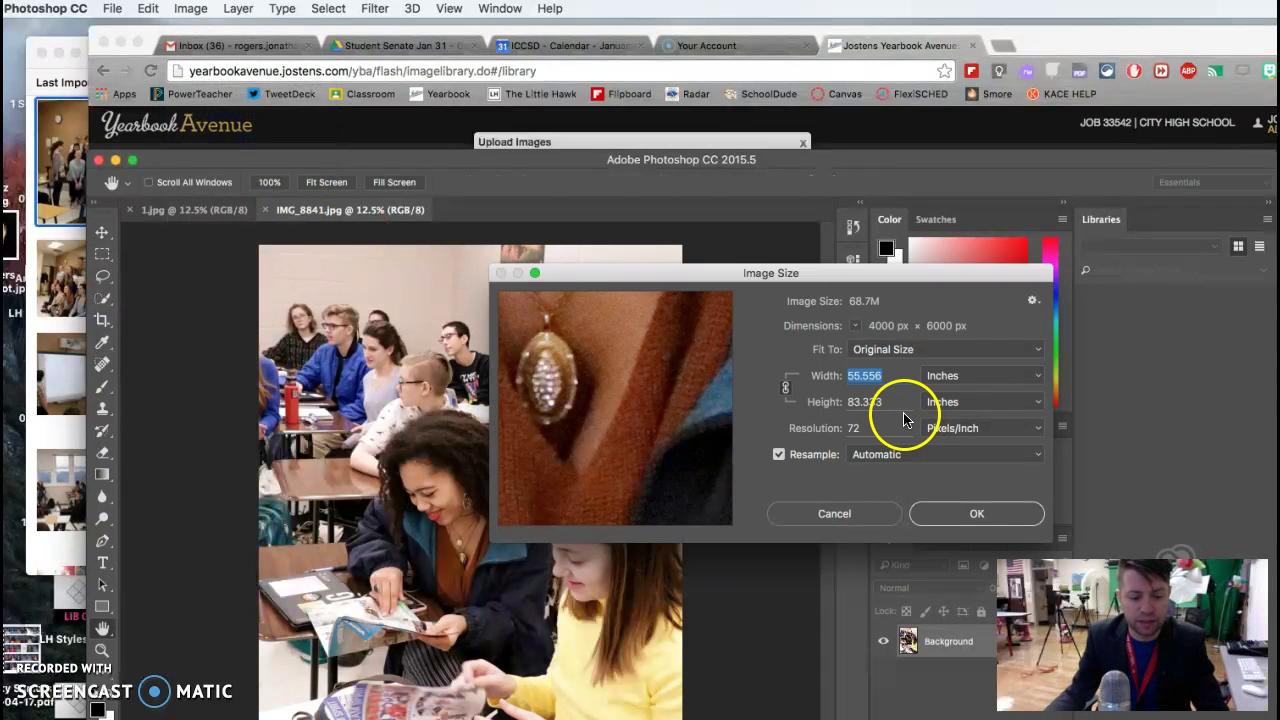
text(6)
click(827, 428)
text(30)
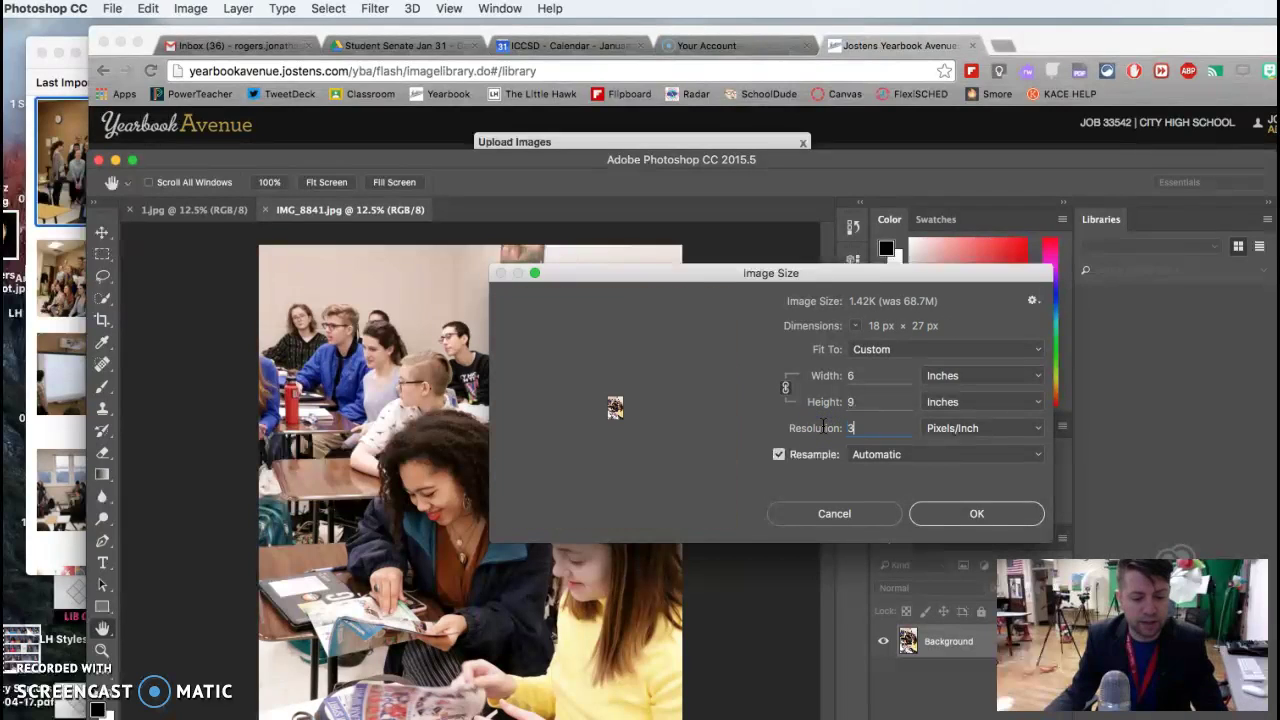
text(0)
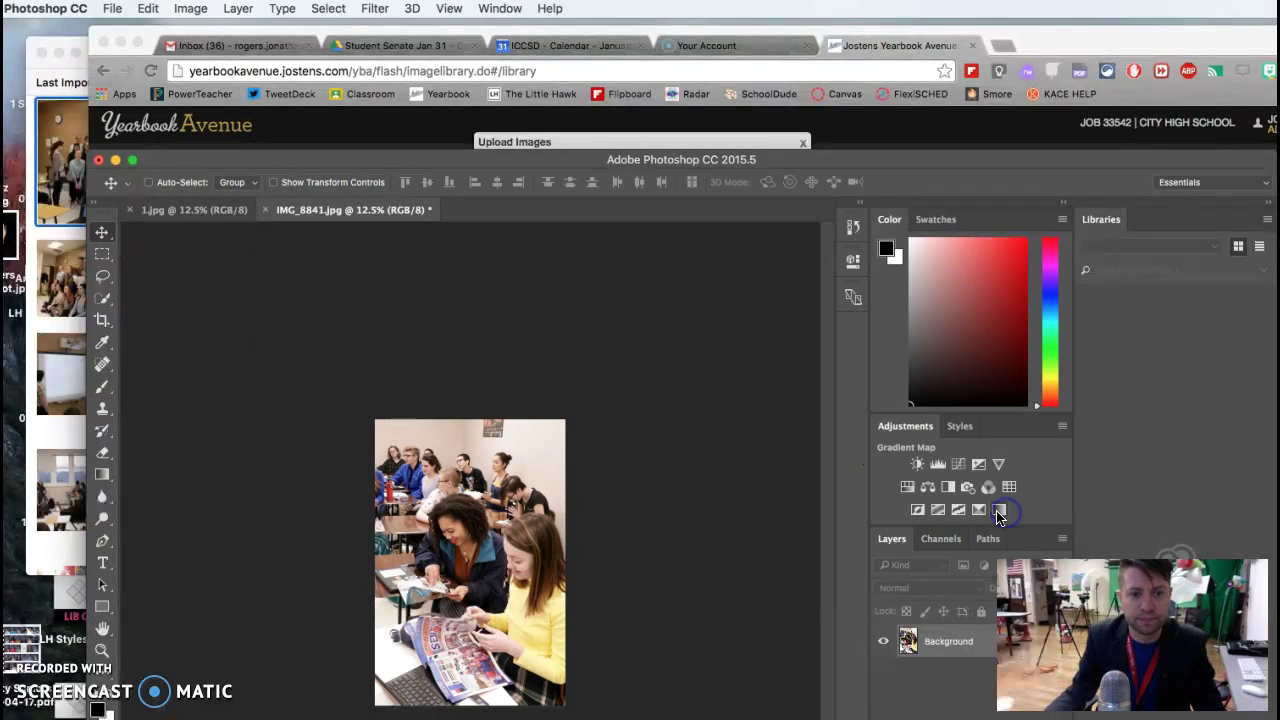
click(1003, 513)
Step: Save it as IMG_8841.jpg in the Web folder, then finish the Yearbook Avenue upload
key(super+shift+s)
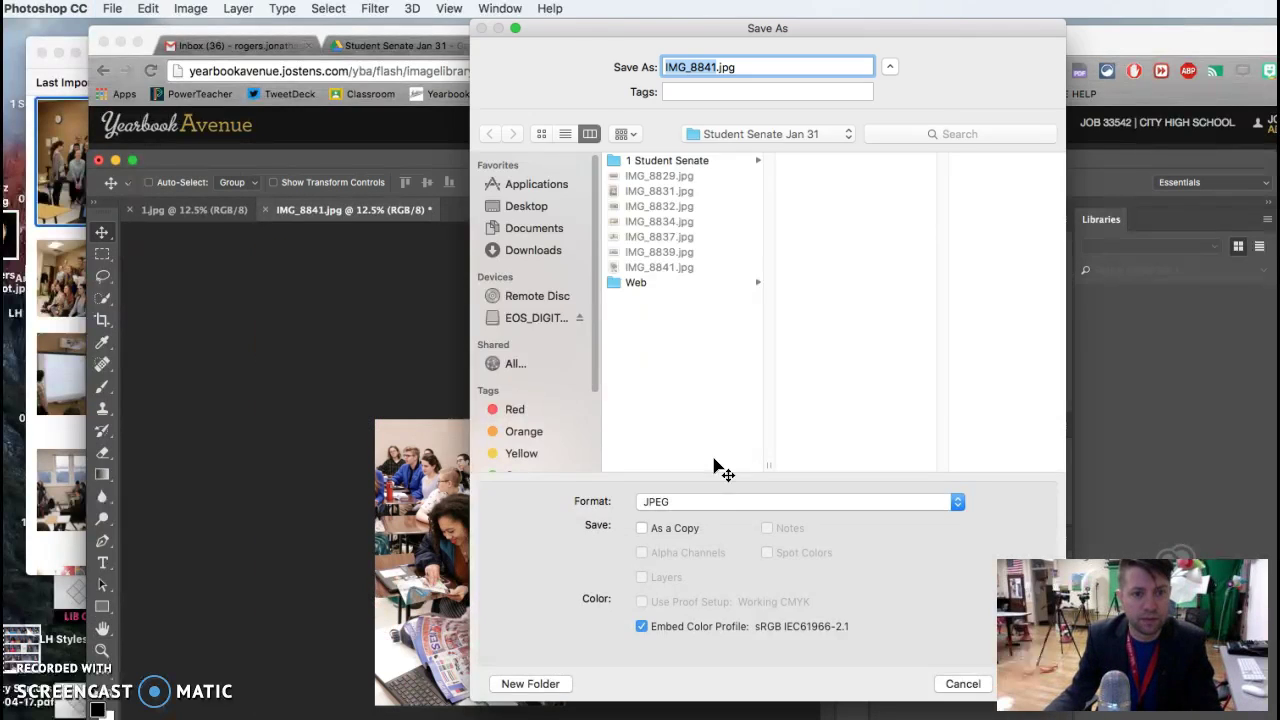
click(680, 282)
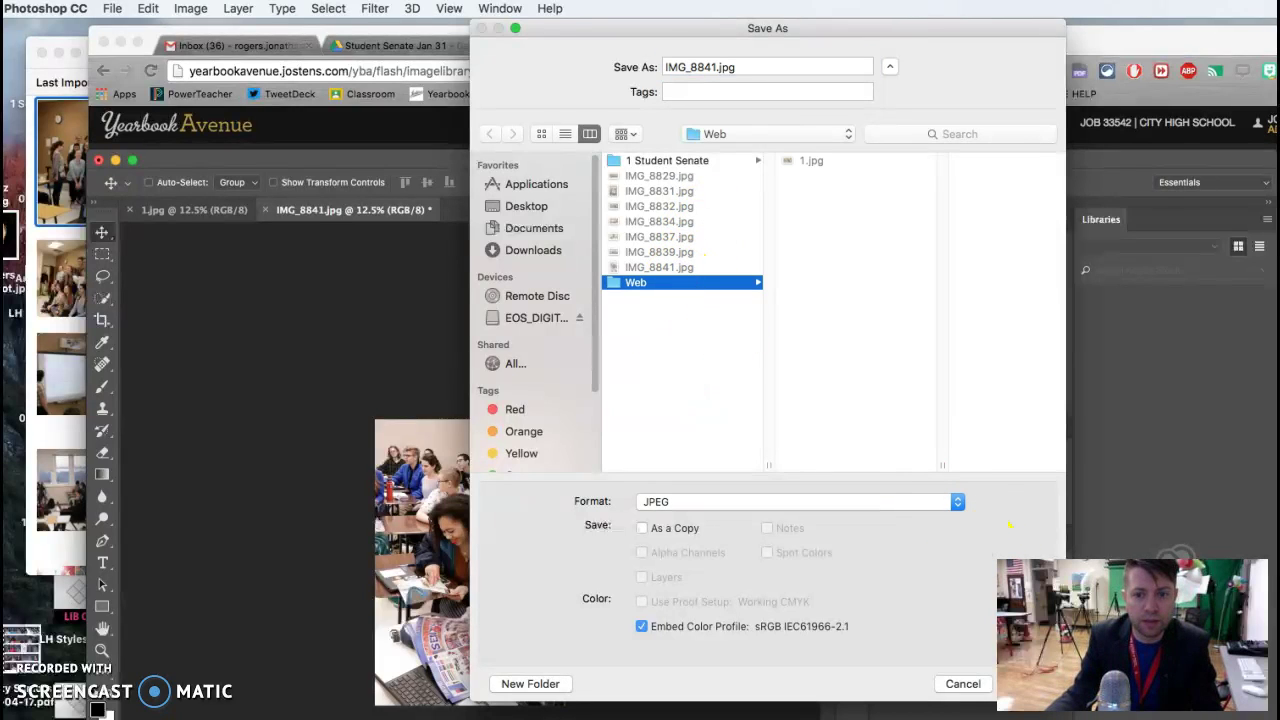
key(Return)
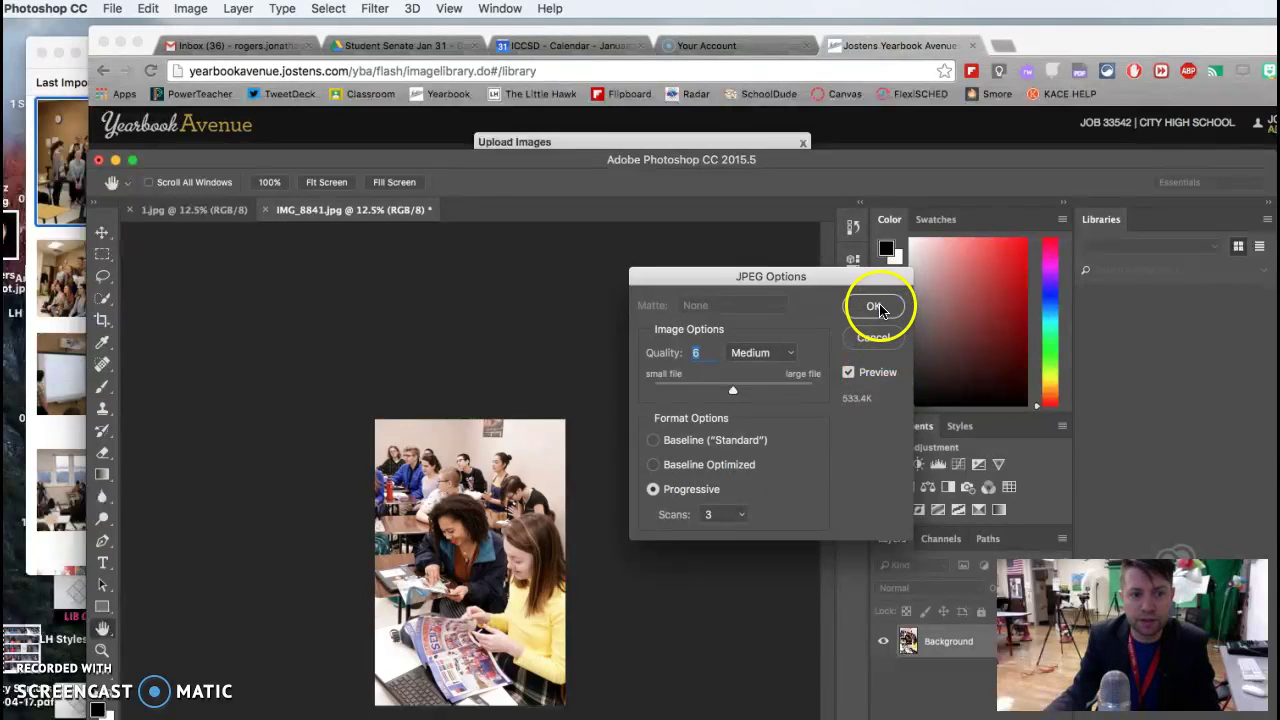
click(876, 307)
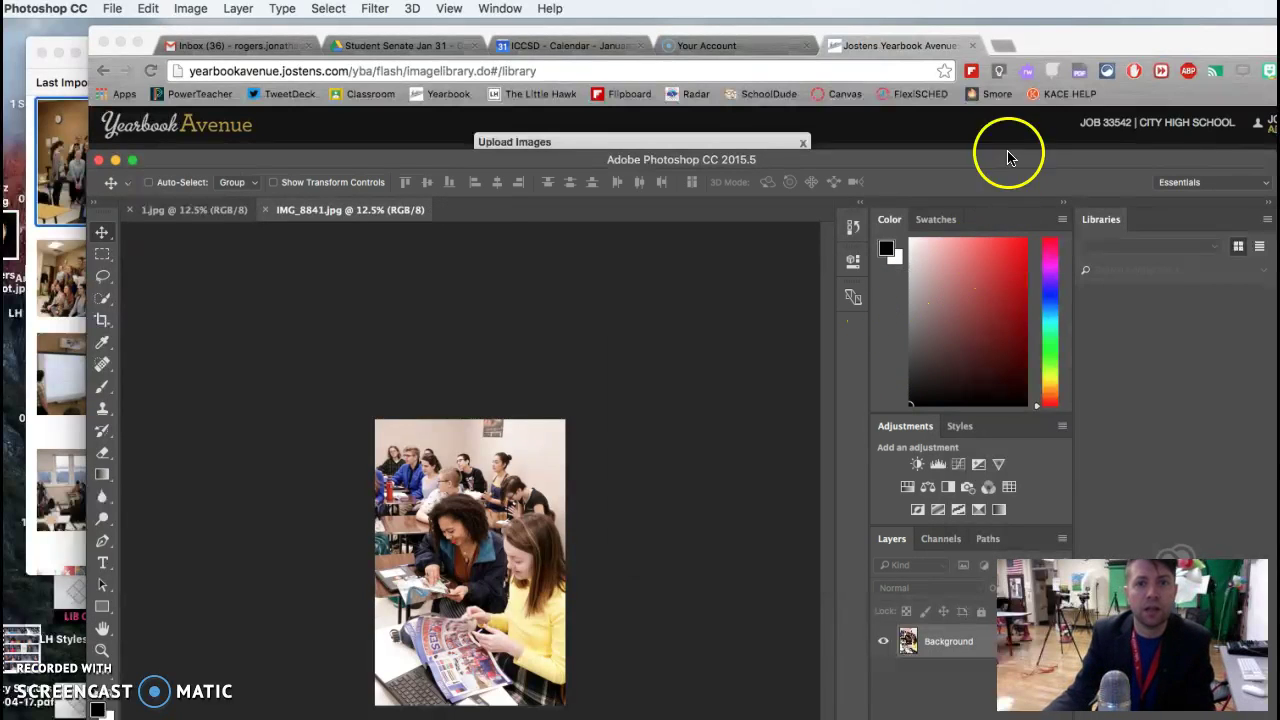
click(1047, 50)
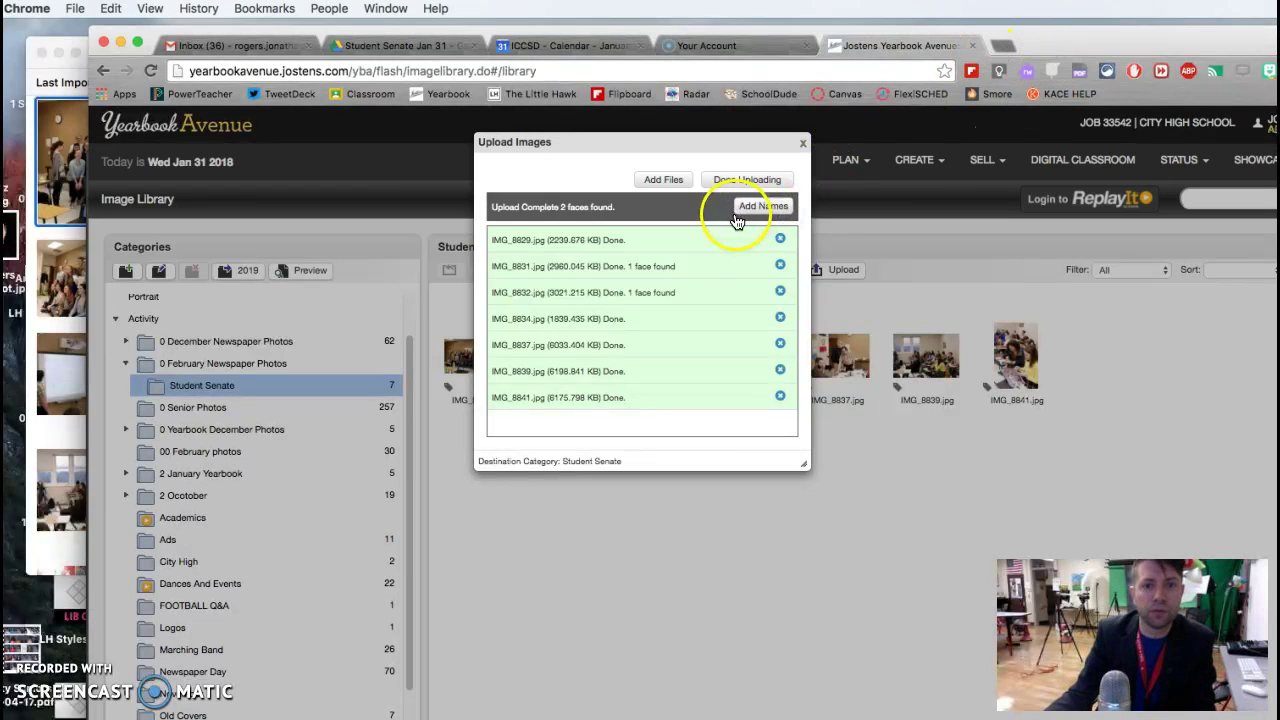
click(750, 179)
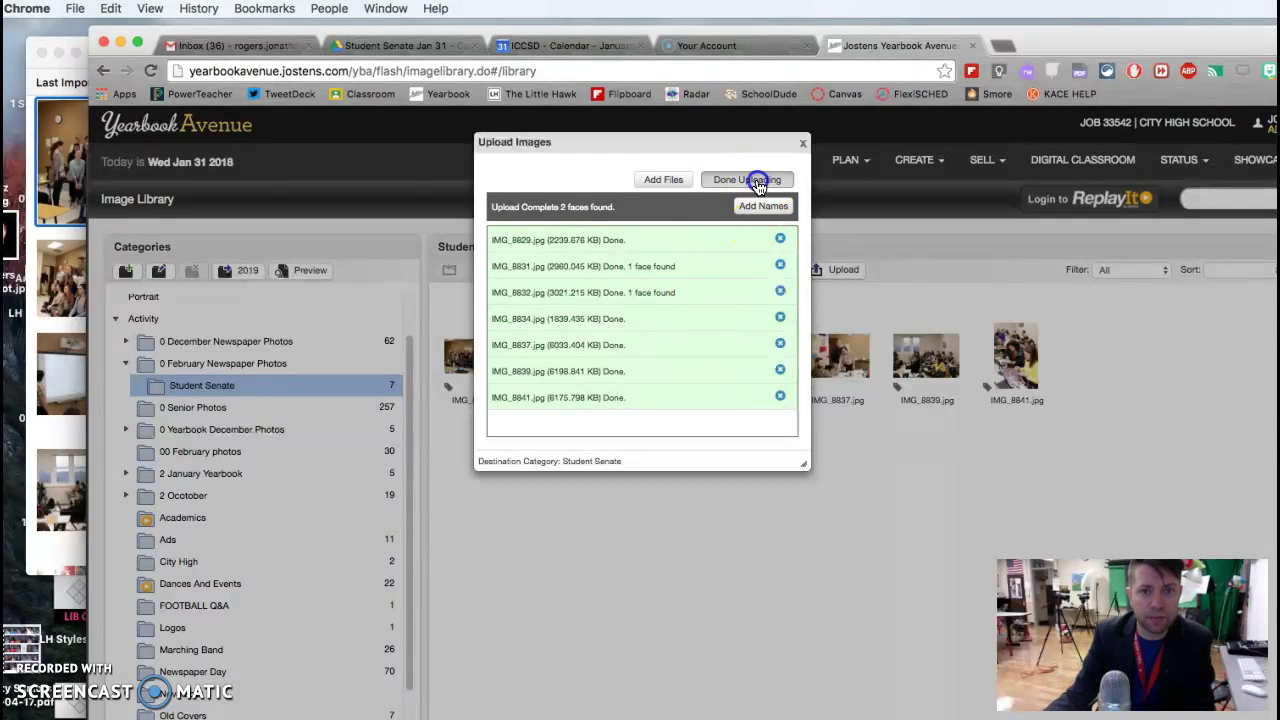
Step: Go to thelittlehawk.com/admin in a new tab and log in with the saved credentials
click(1004, 45)
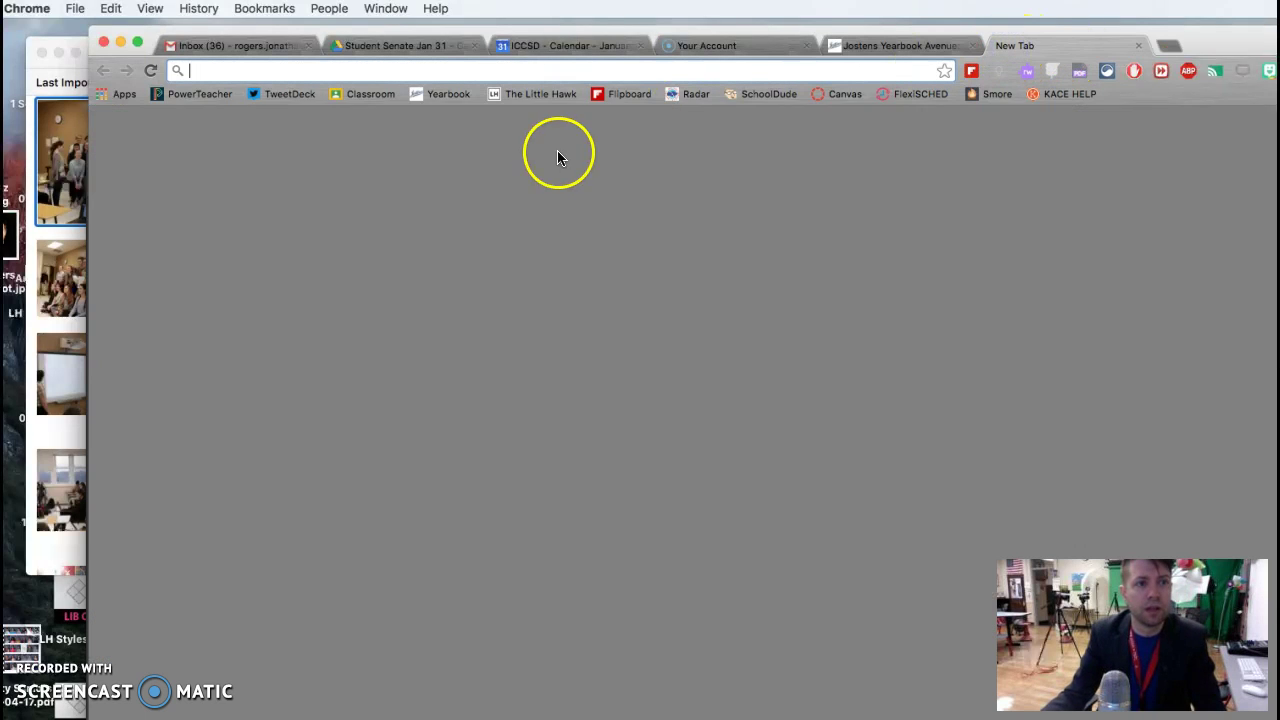
text(the)
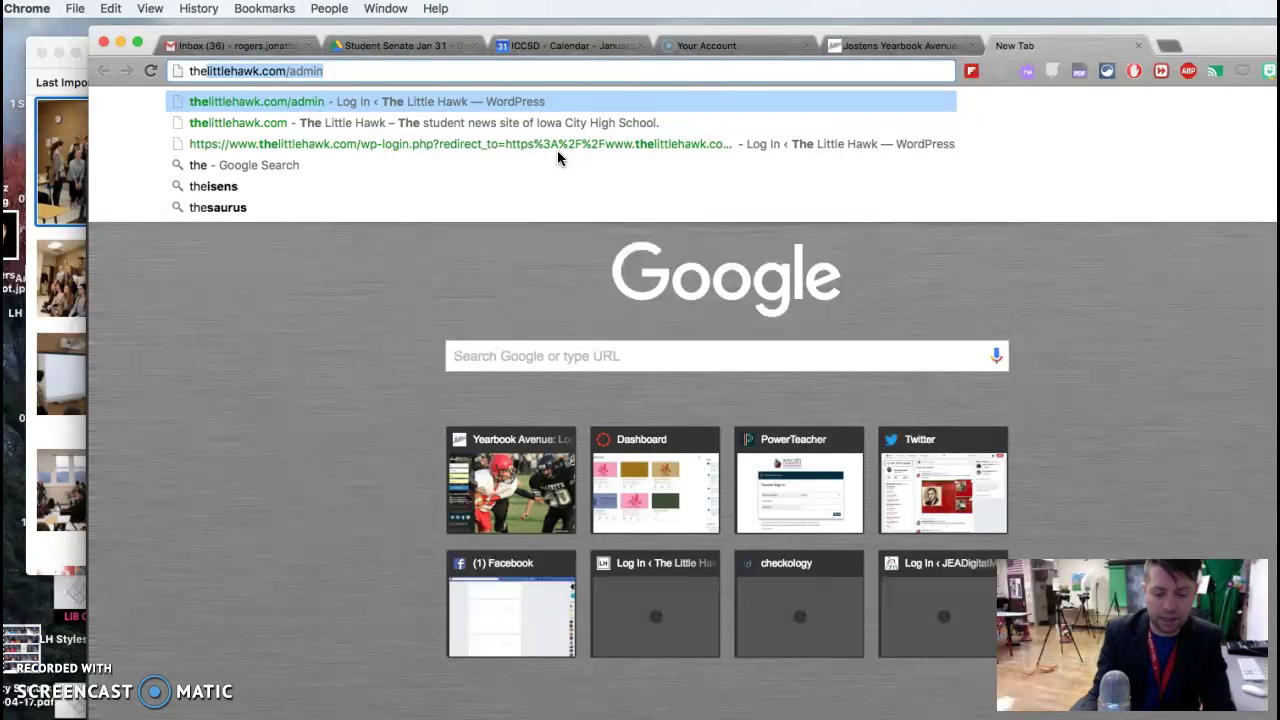
key(Return)
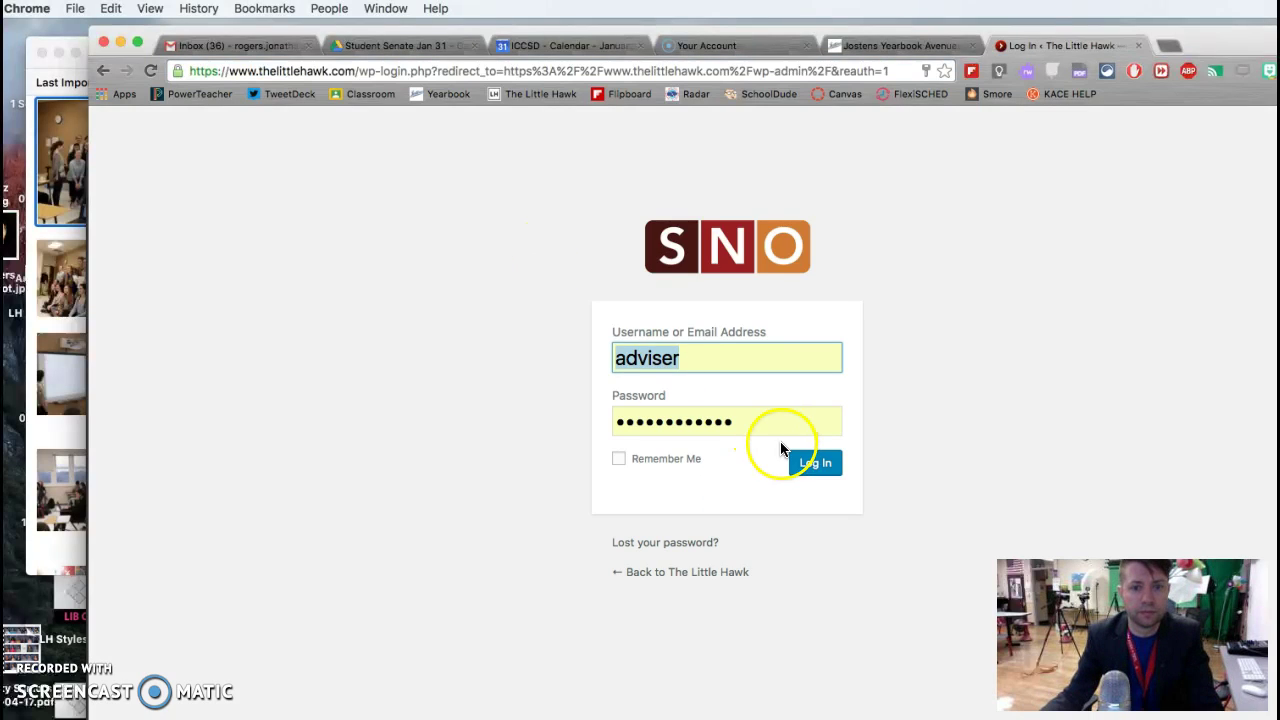
click(815, 466)
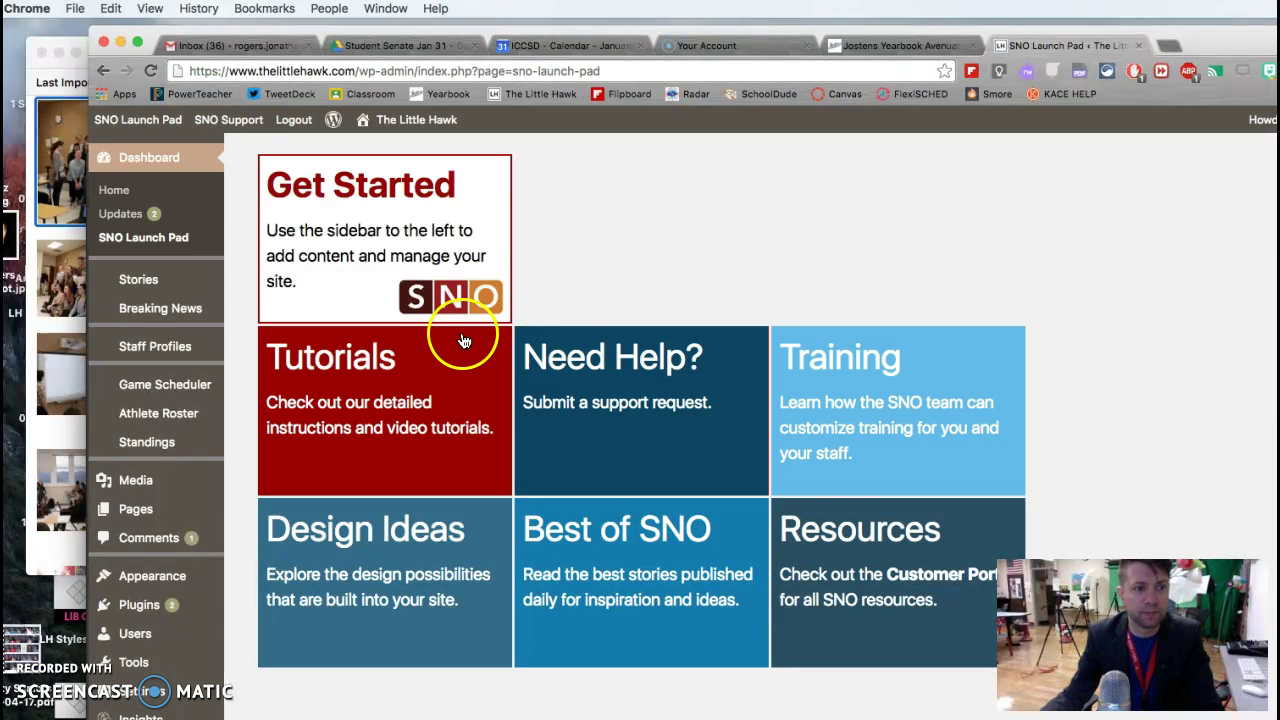
Step: Create a new story headlined 'Senate Approves New Constitution and Discusses Prom Themes' and scroll to Featured Image
mouse_move(128, 291)
click(256, 316)
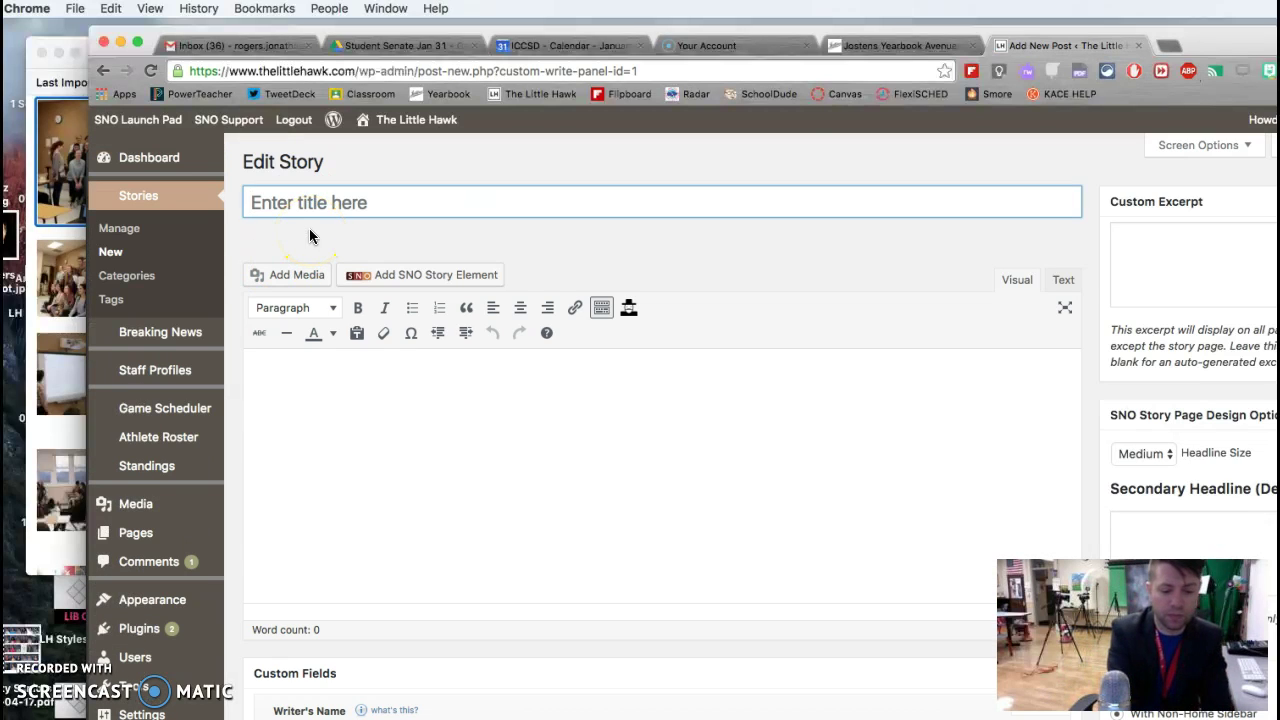
text(Senate Approves New Constitution and Discusses)
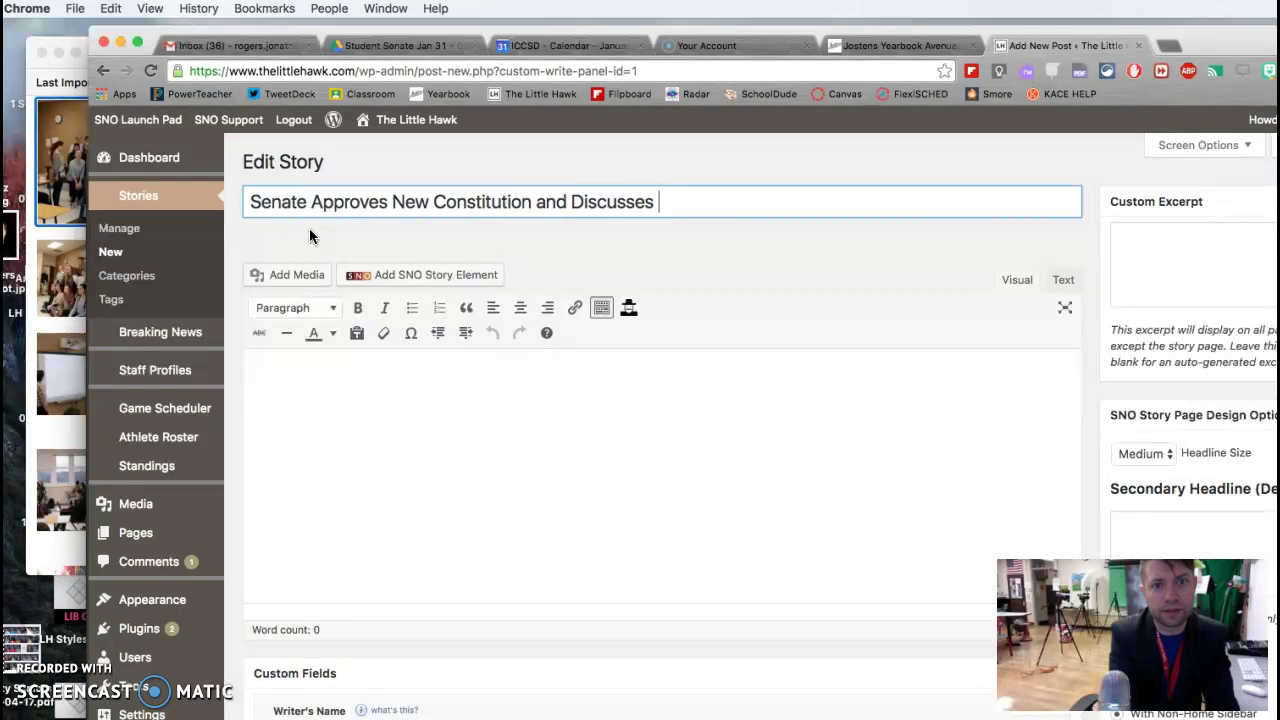
text(Prom )
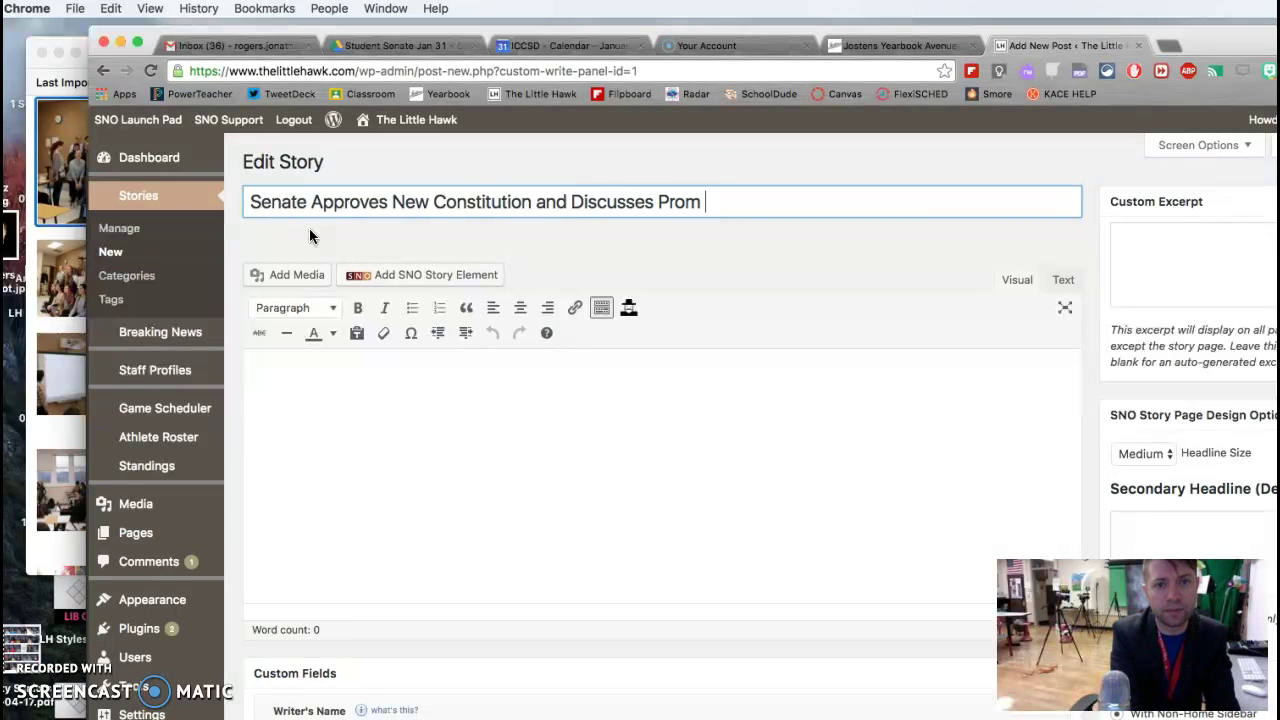
text(Themes)
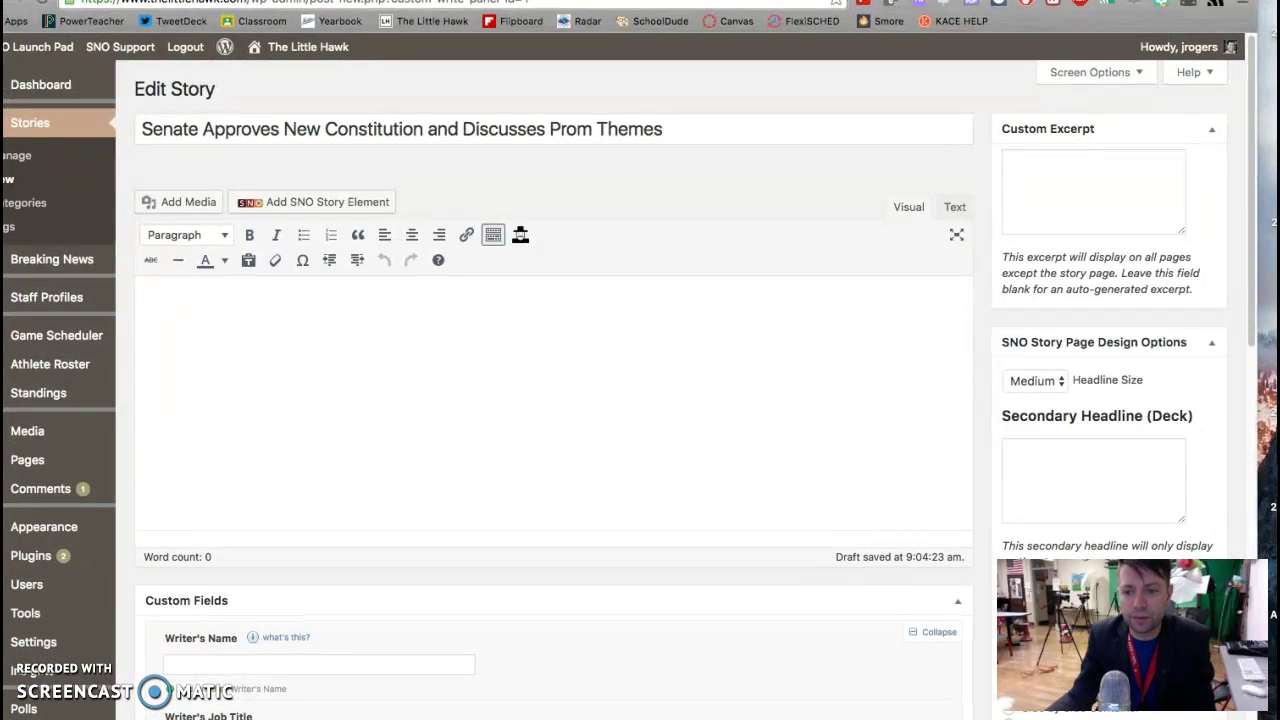
scroll(914, 538, down, 5)
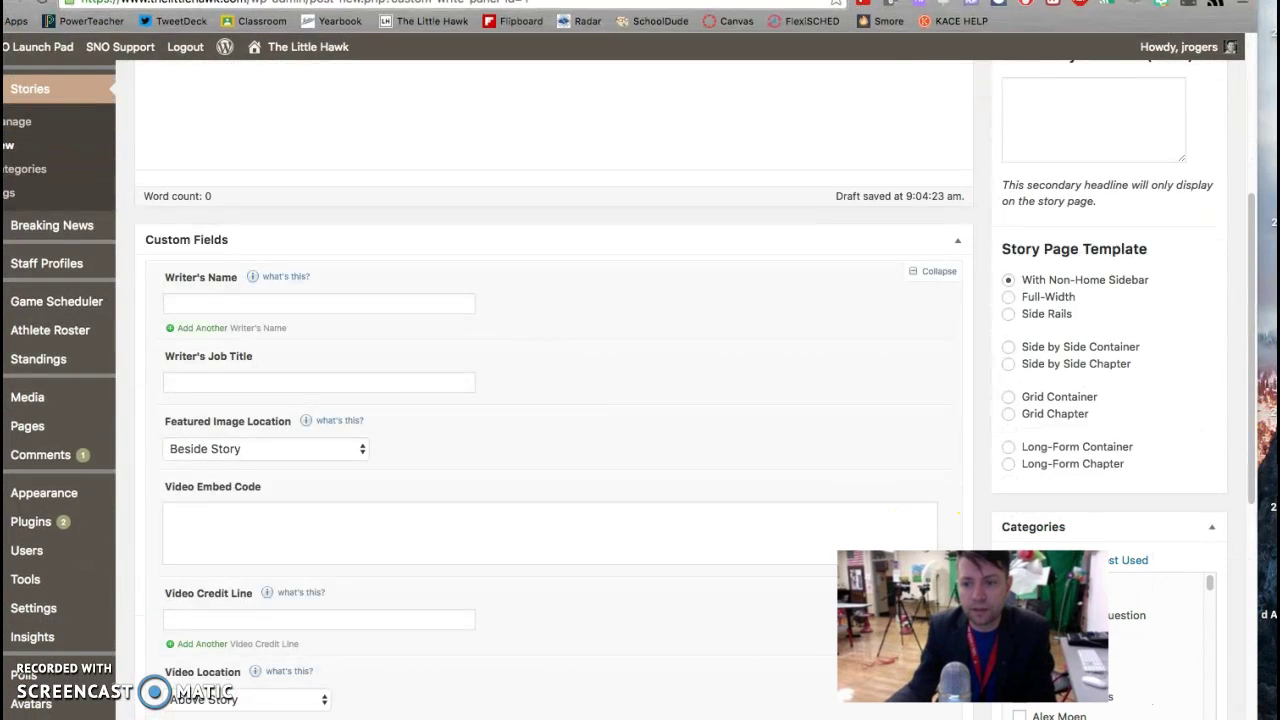
scroll(1112, 535, down, 6)
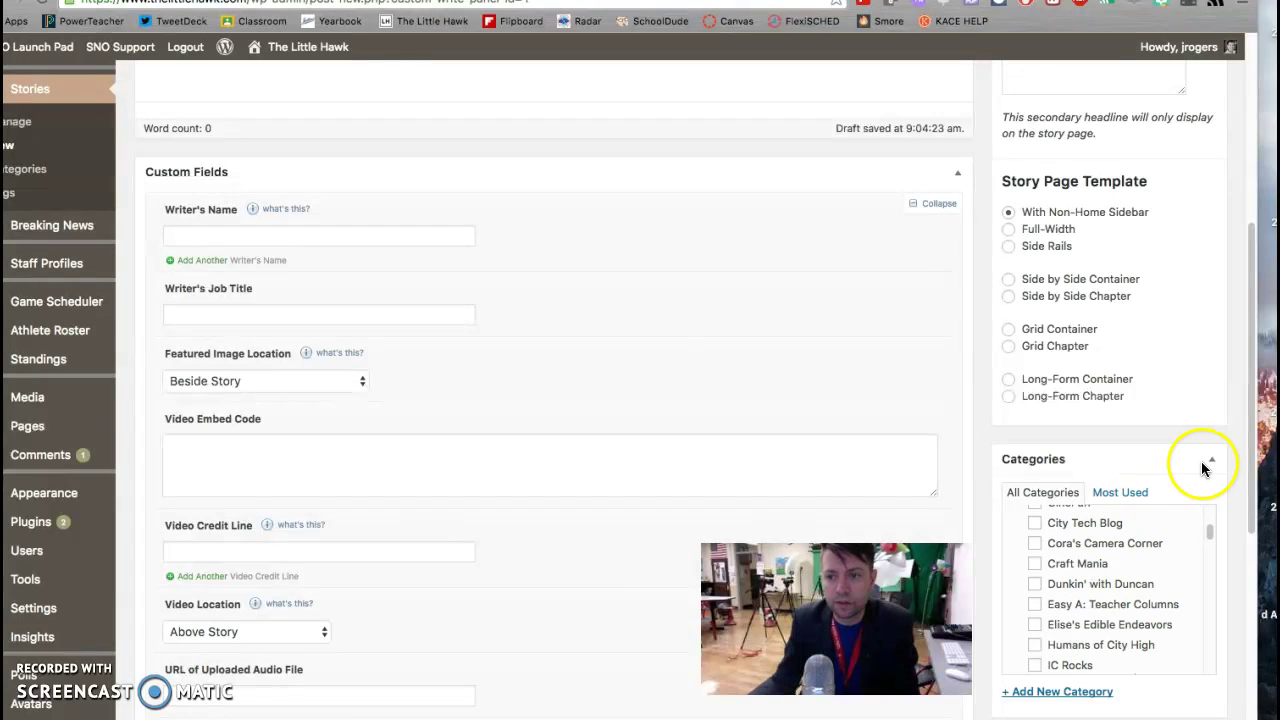
click(1250, 482)
drag(1240, 567, 1247, 683)
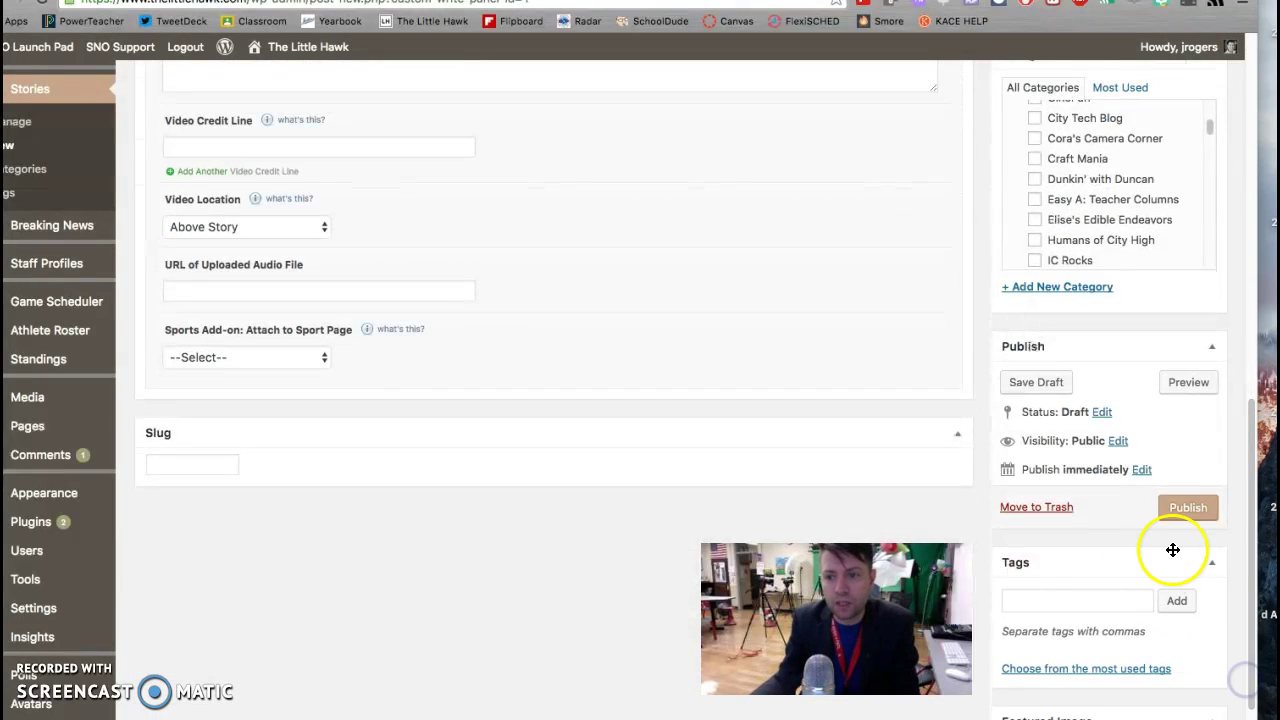
scroll(1143, 556, down, 3)
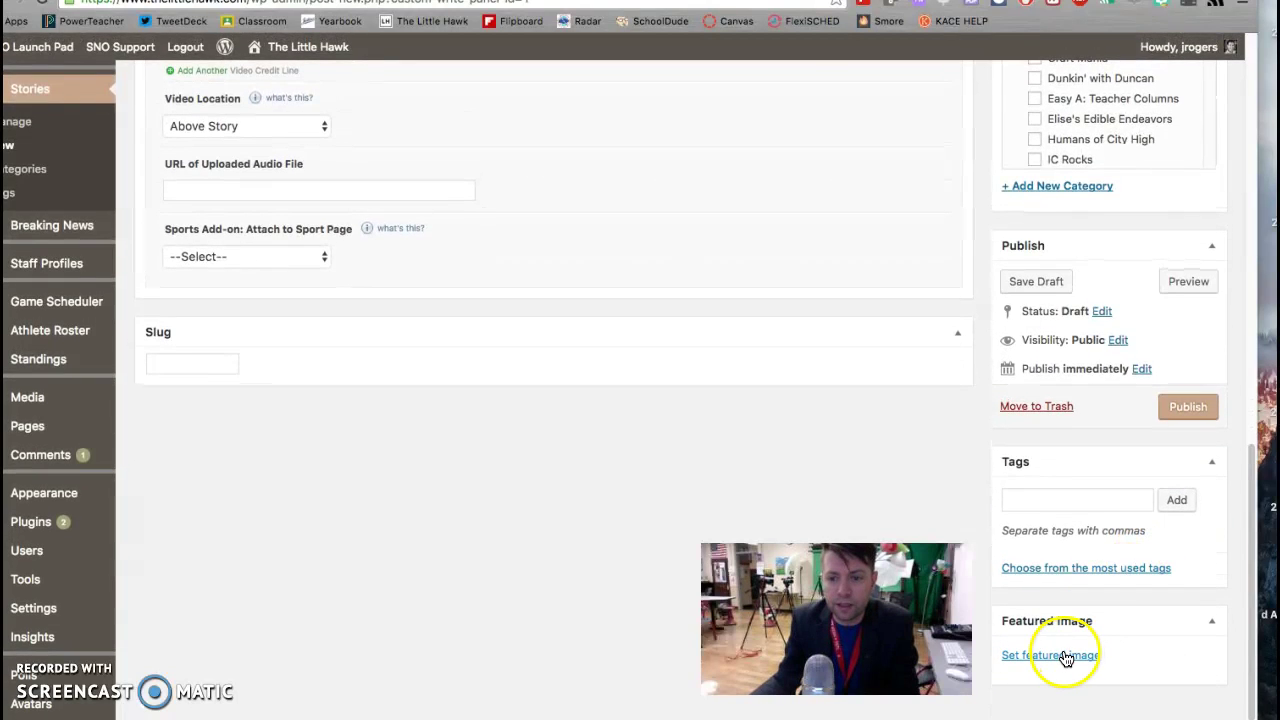
Step: Upload 1.jpg from the Web folder as the featured image
click(1063, 656)
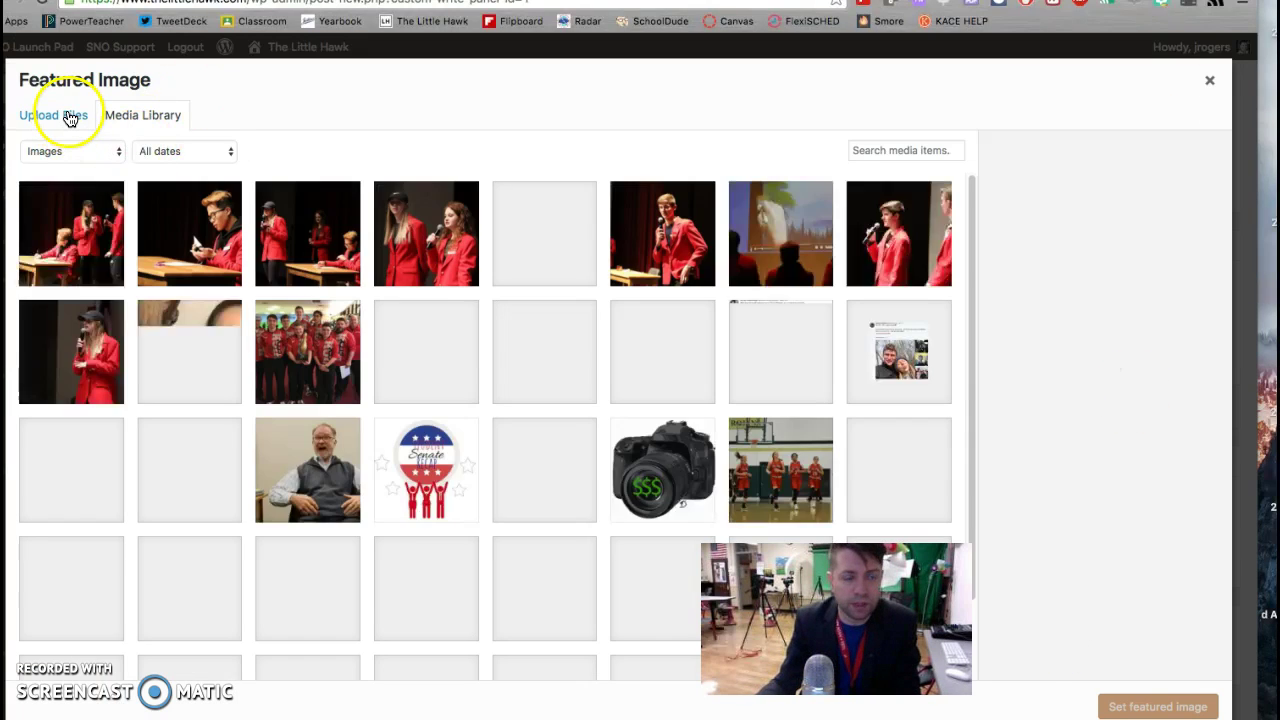
click(66, 118)
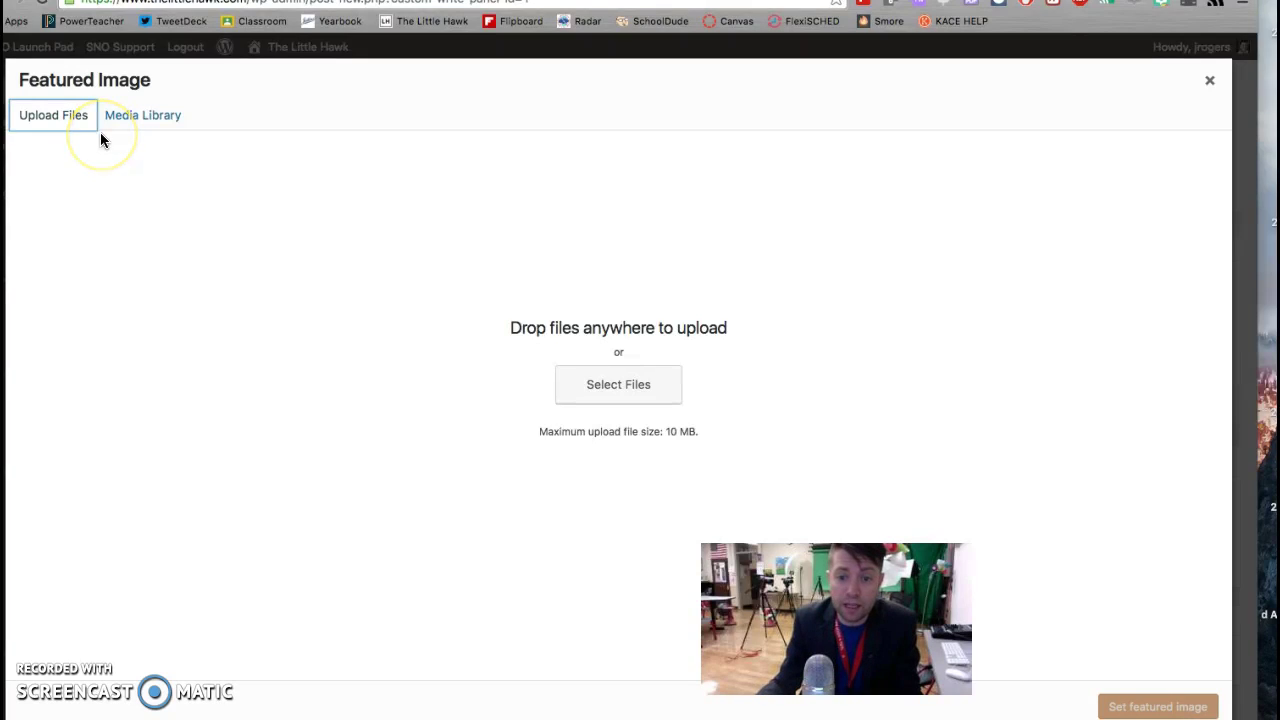
click(585, 385)
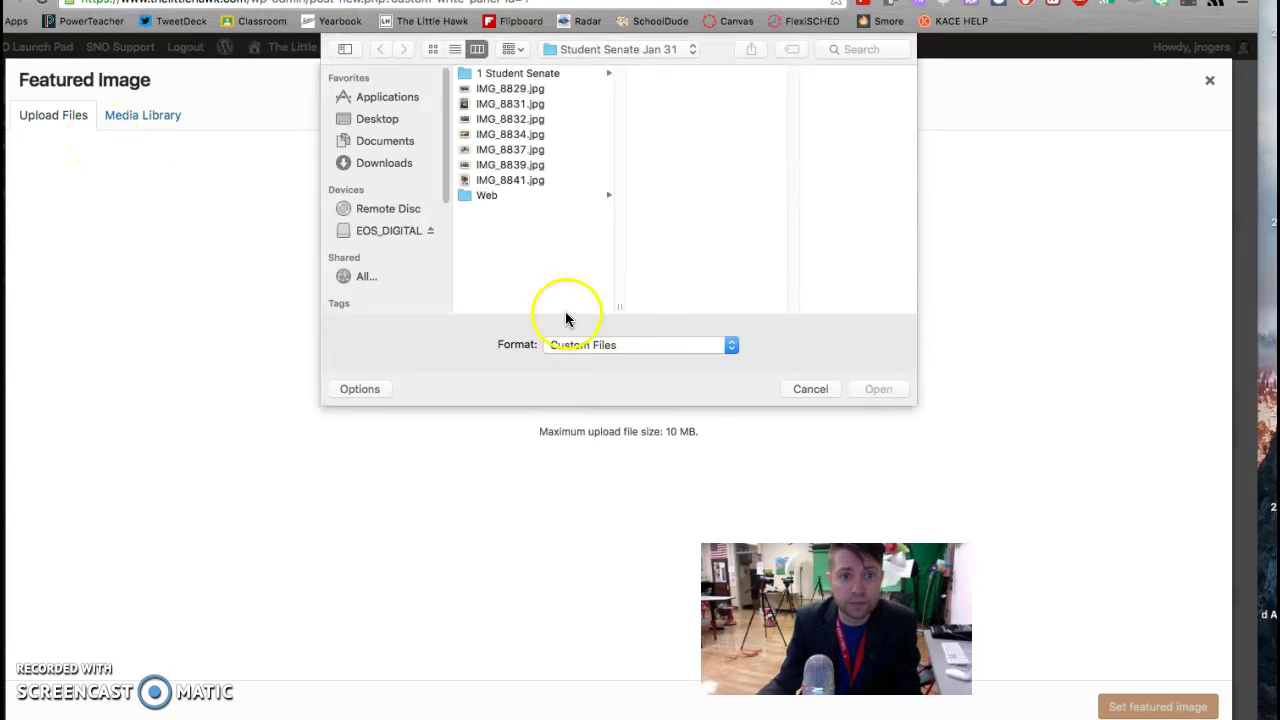
click(510, 195)
click(662, 74)
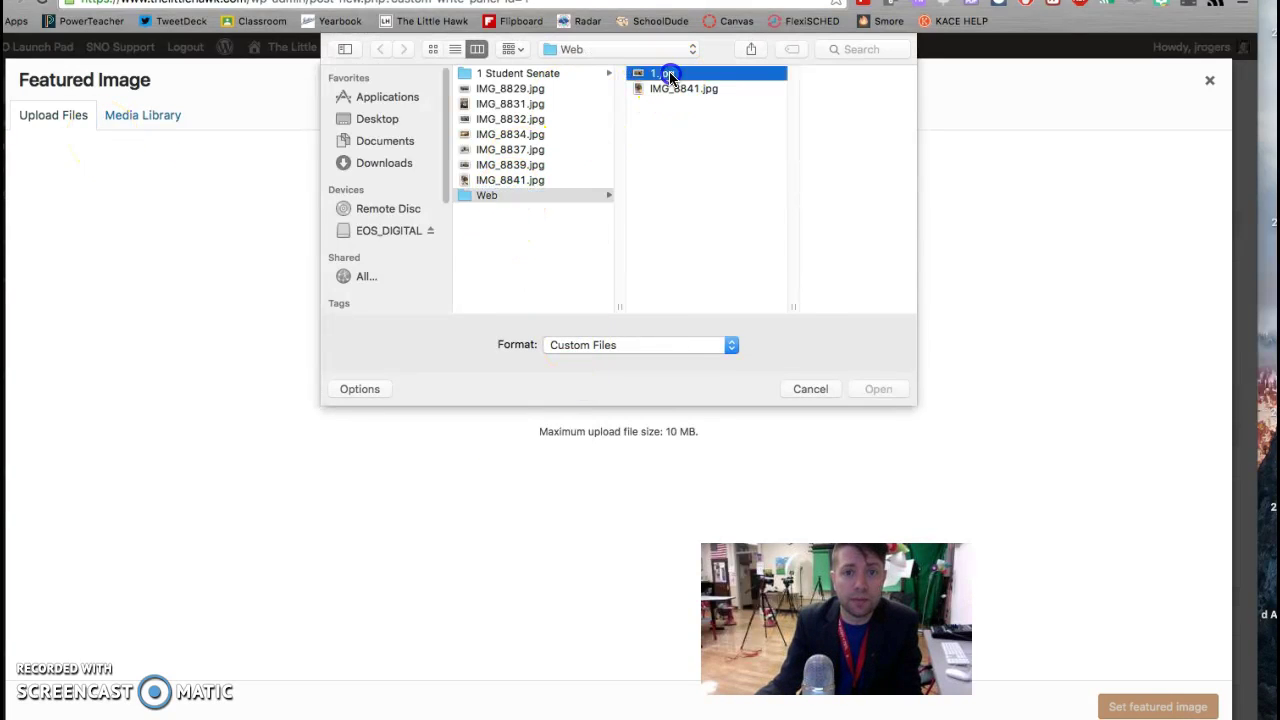
click(878, 389)
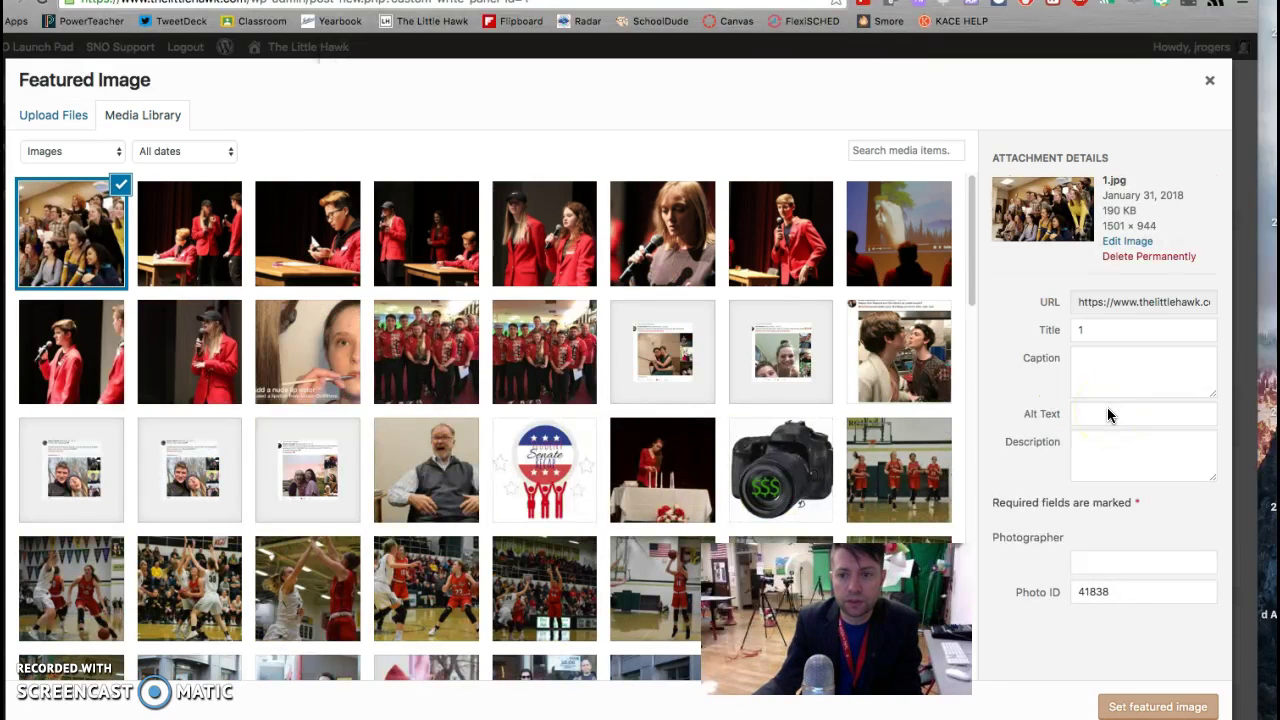
Step: Credit the photographer, caption it 'Student senate stands with their newly approved constitution.' and set it featured
click(1135, 560)
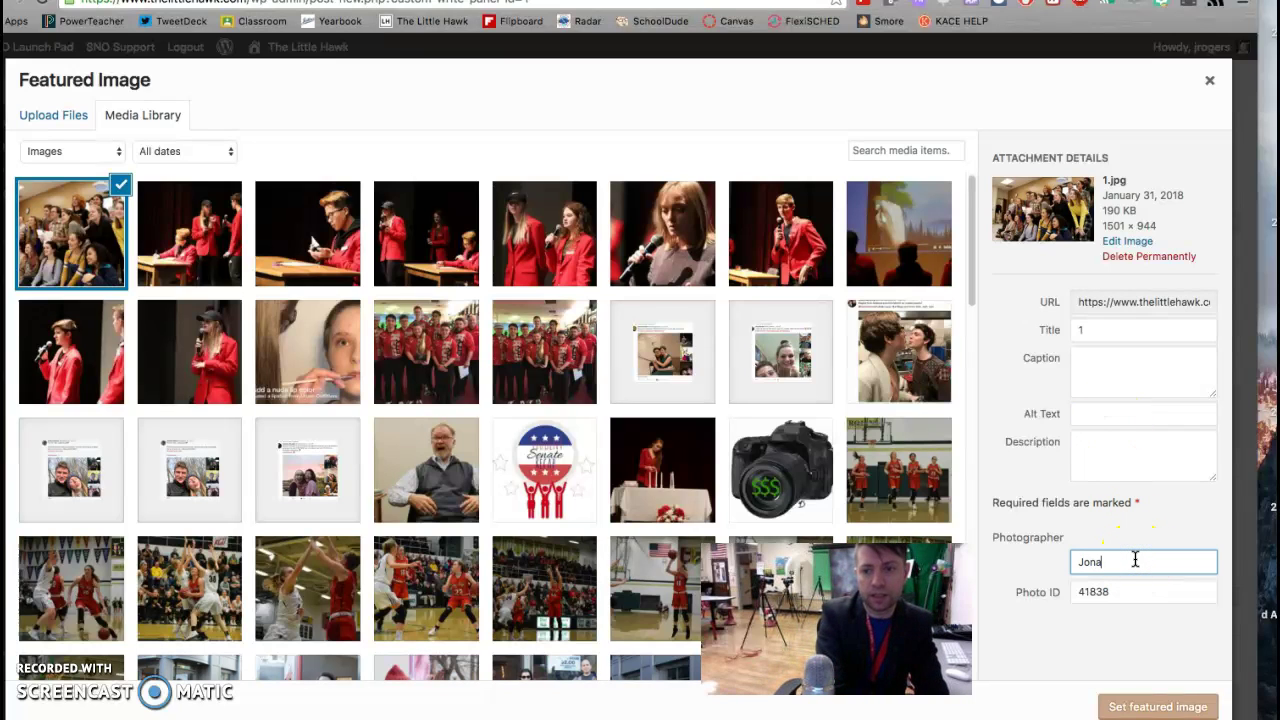
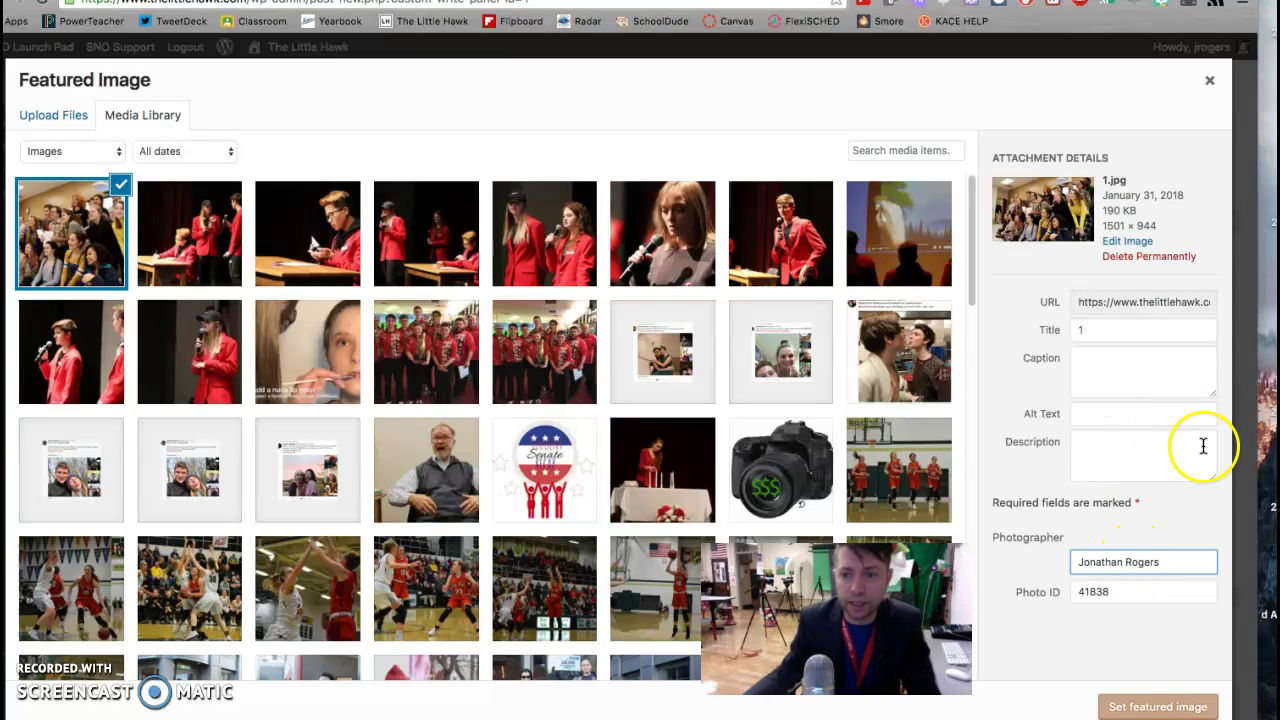
click(1133, 371)
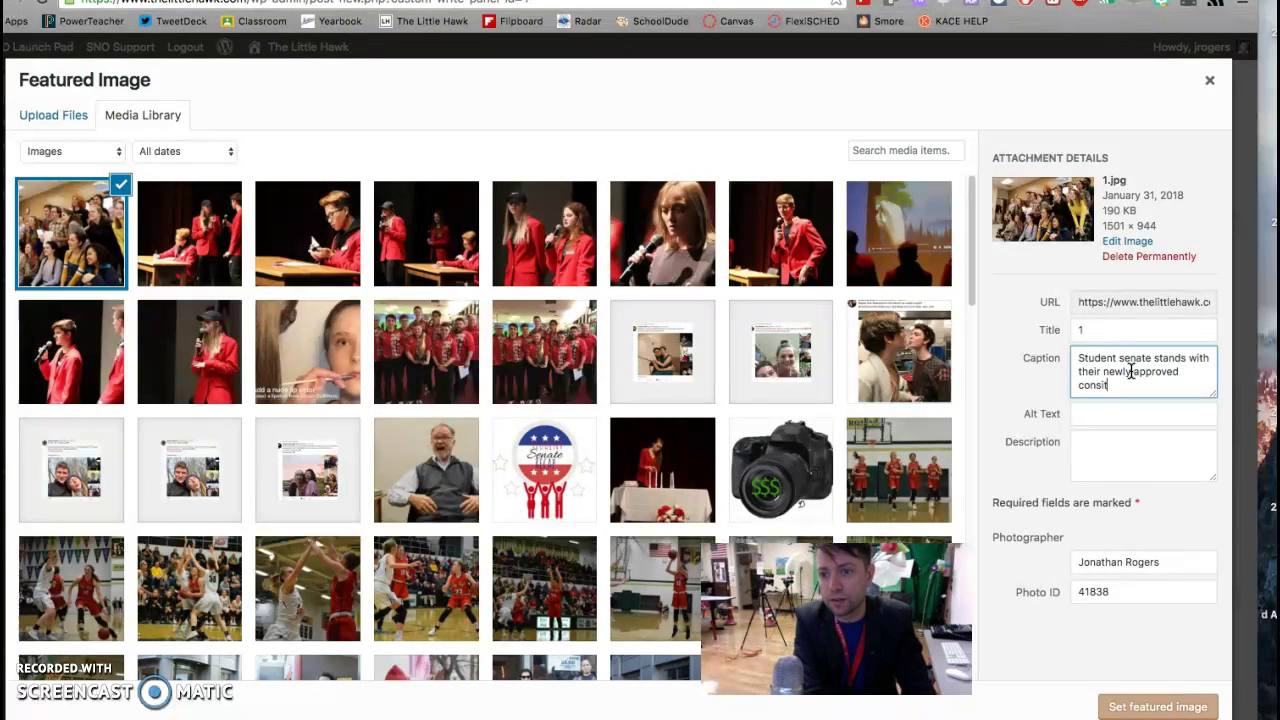
key(BackSpace)
key(BackSpace)
key(XF86AudioLowerVolume)
text(n.)
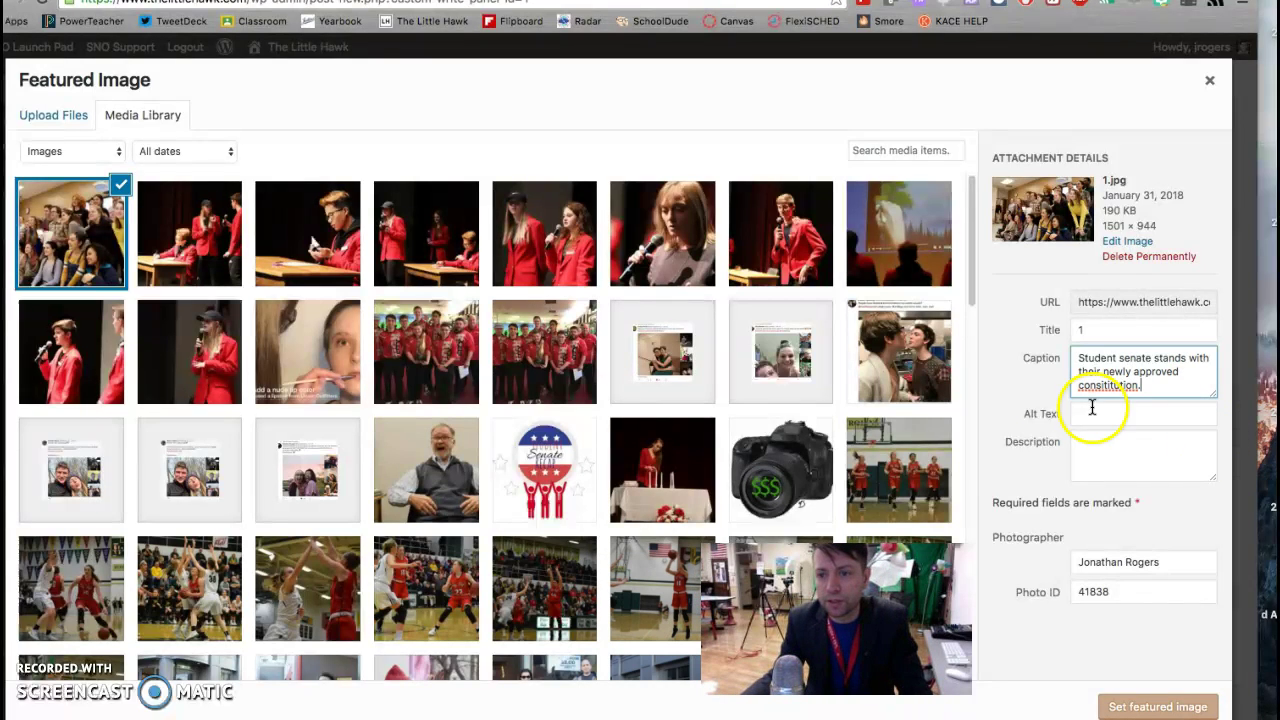
right_click(1091, 388)
click(1147, 378)
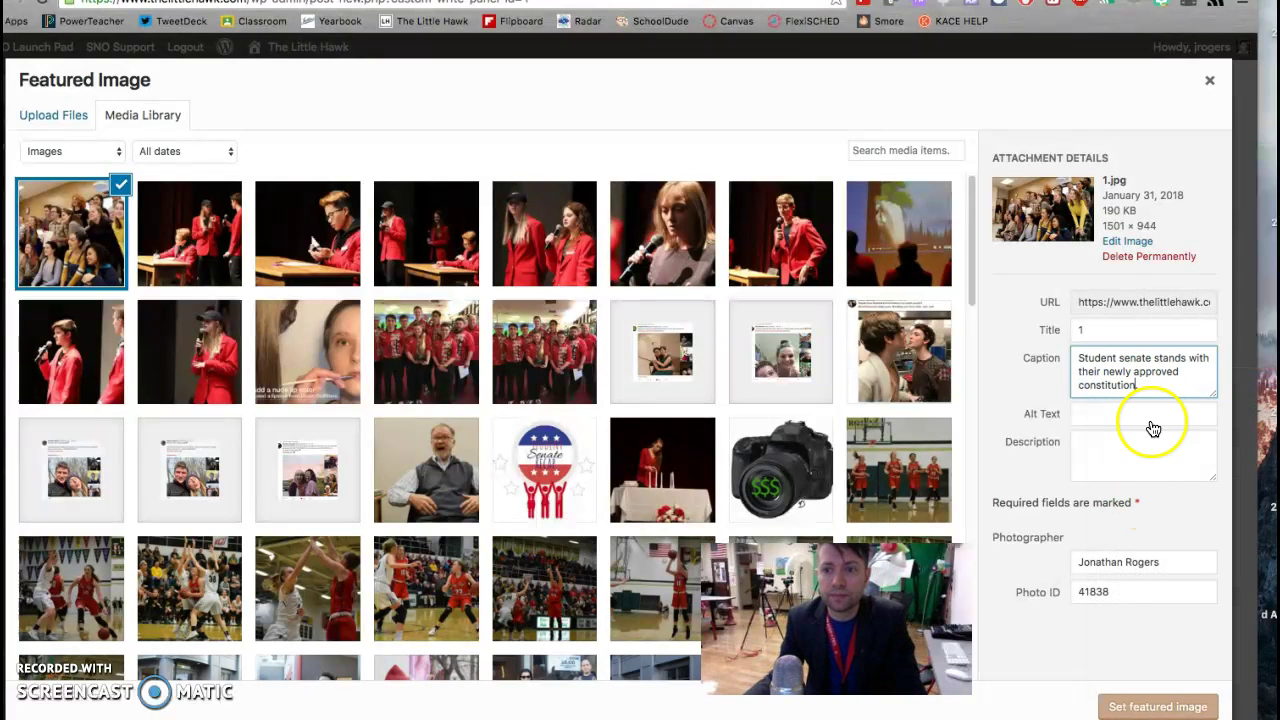
click(1150, 706)
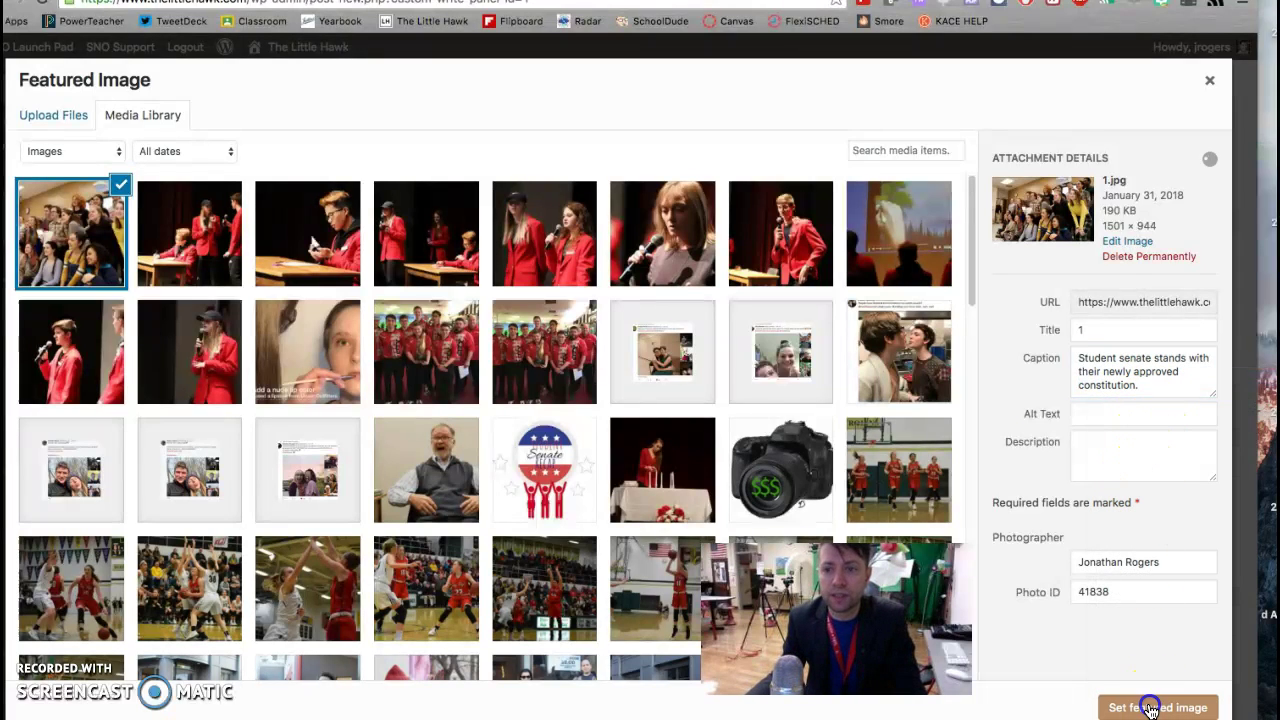
scroll(1077, 663, down, 2)
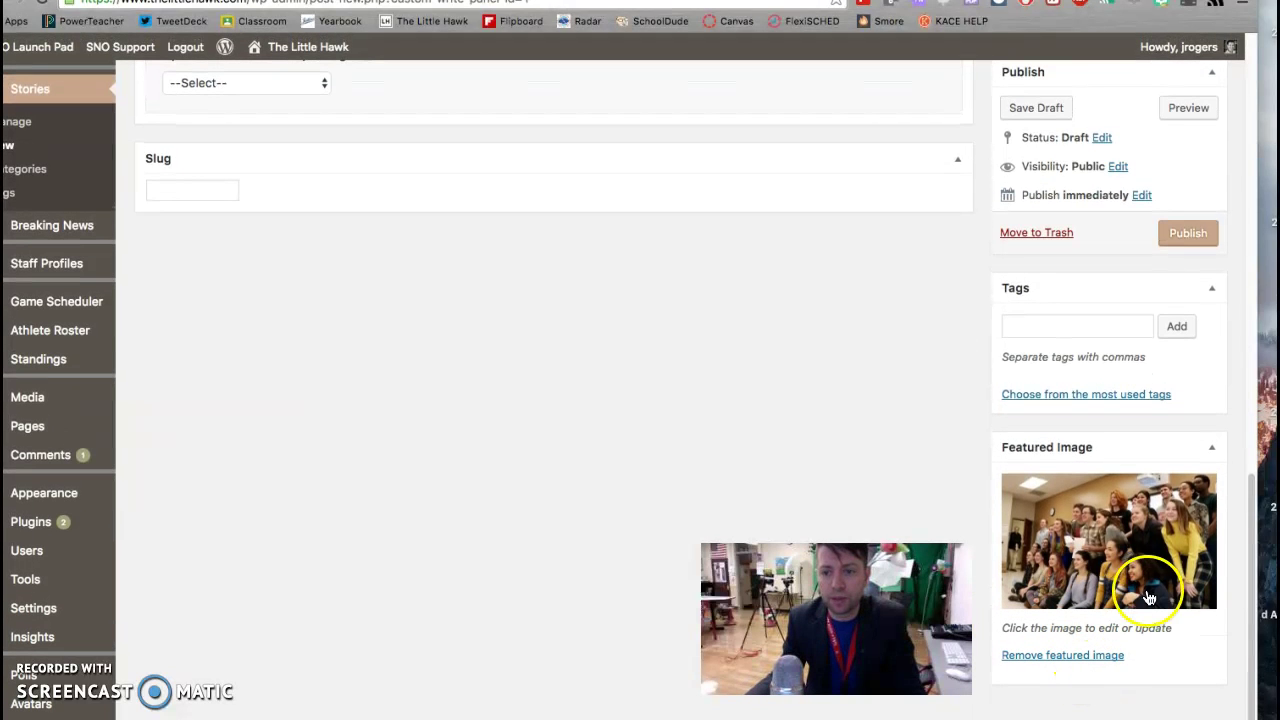
Step: Upload IMG_8841.jpg through Add Media at the insertion point in the story body
scroll(897, 433, up, 10)
click(517, 347)
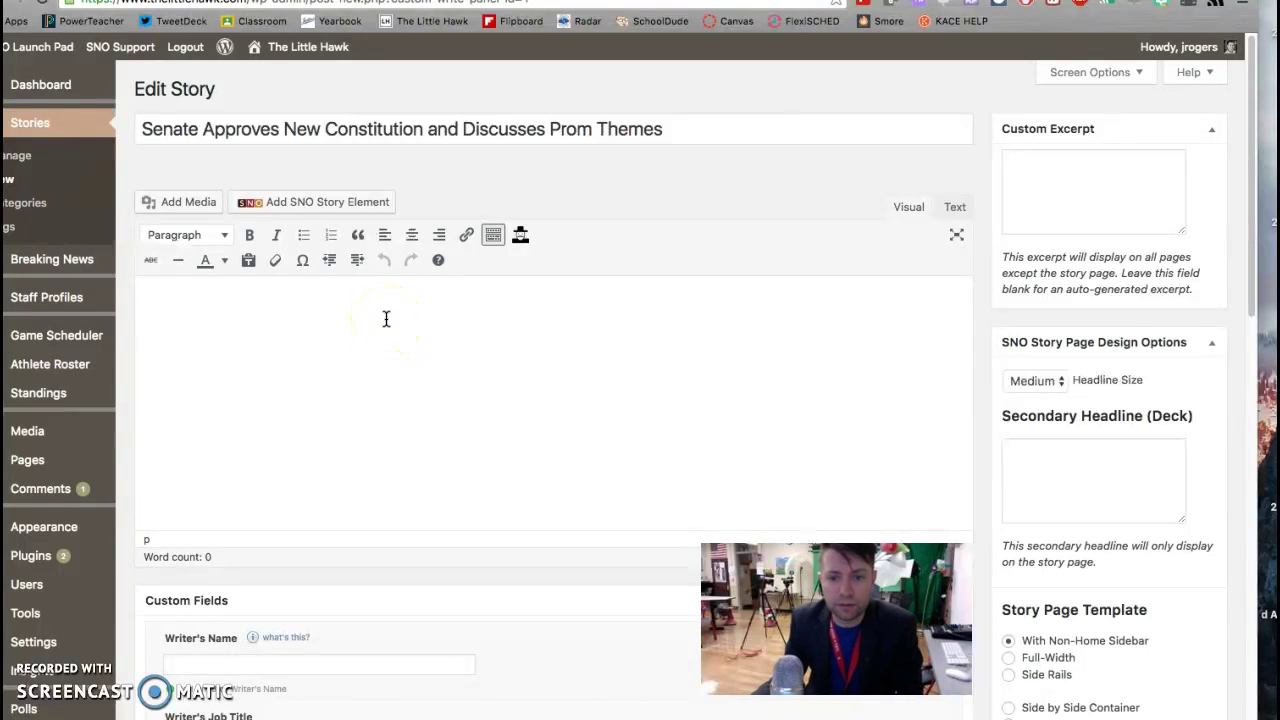
click(207, 197)
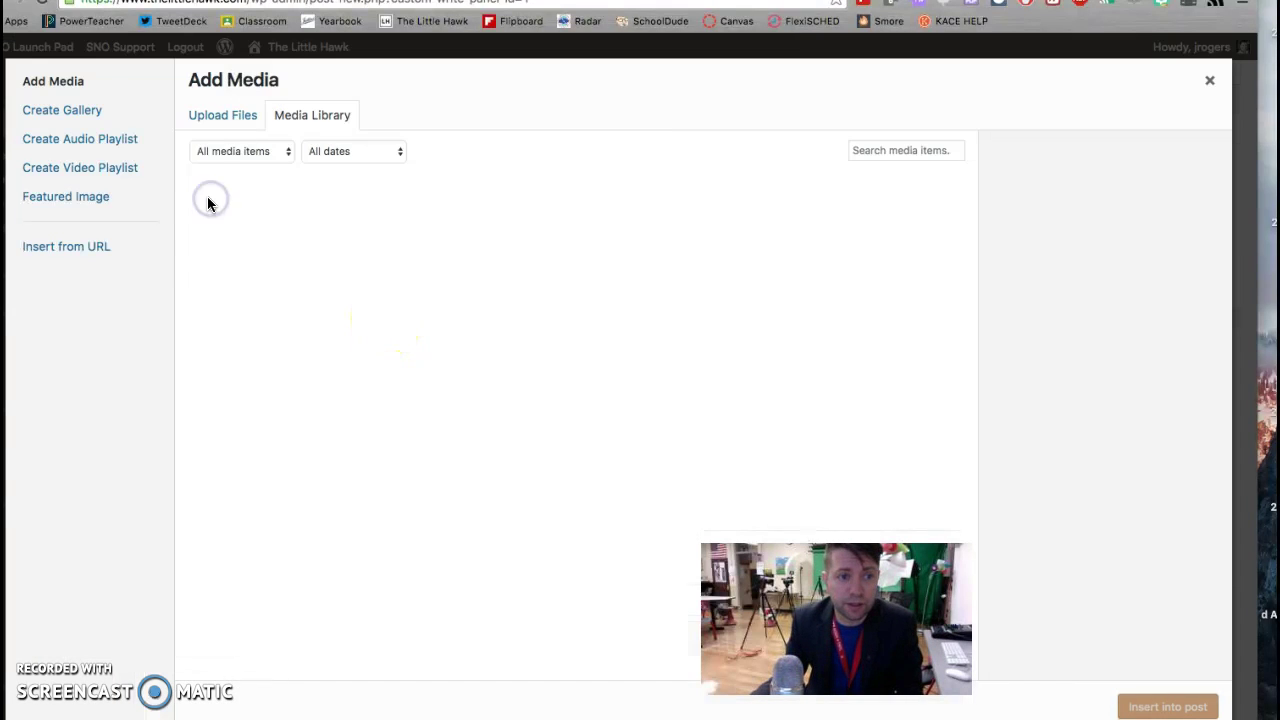
click(222, 115)
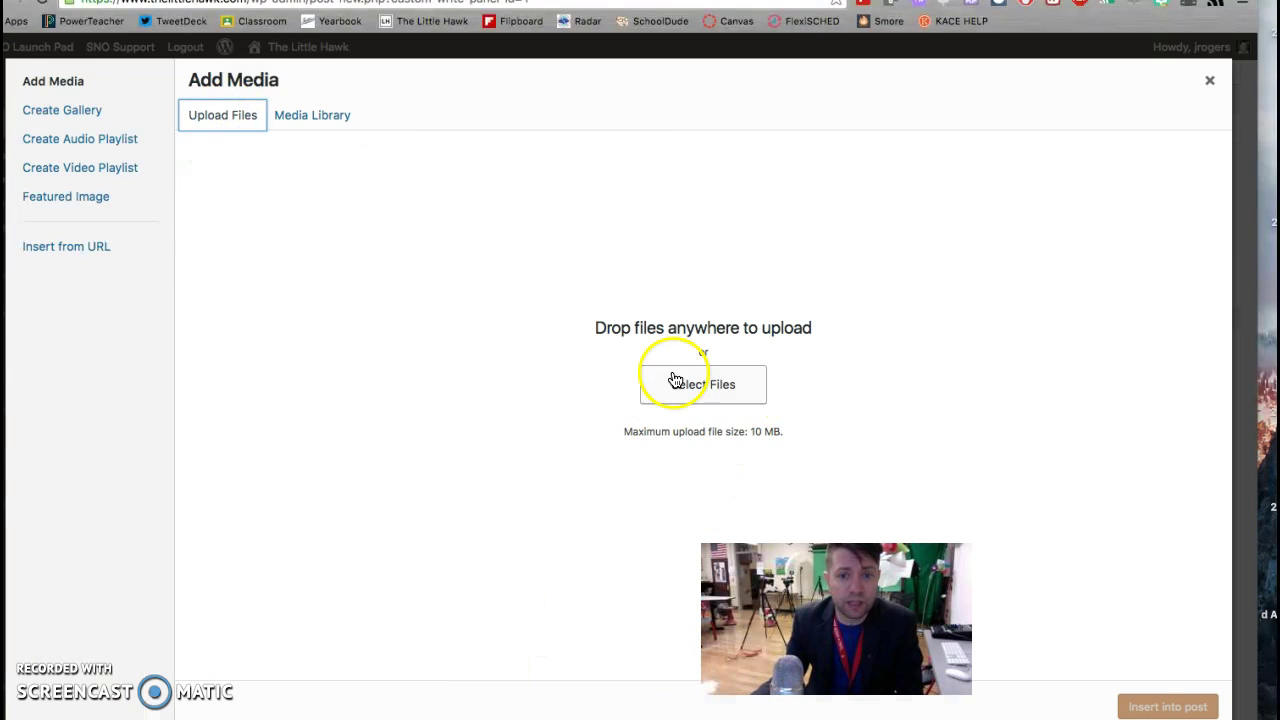
click(672, 385)
click(543, 88)
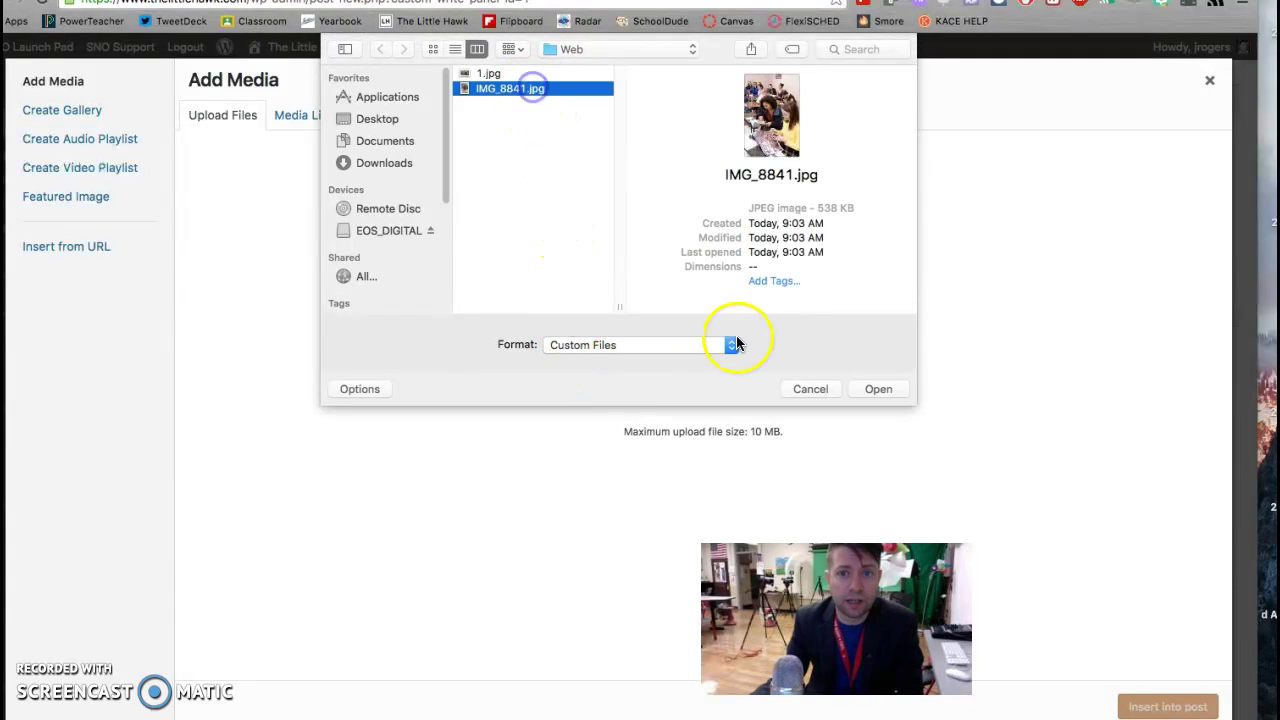
click(875, 390)
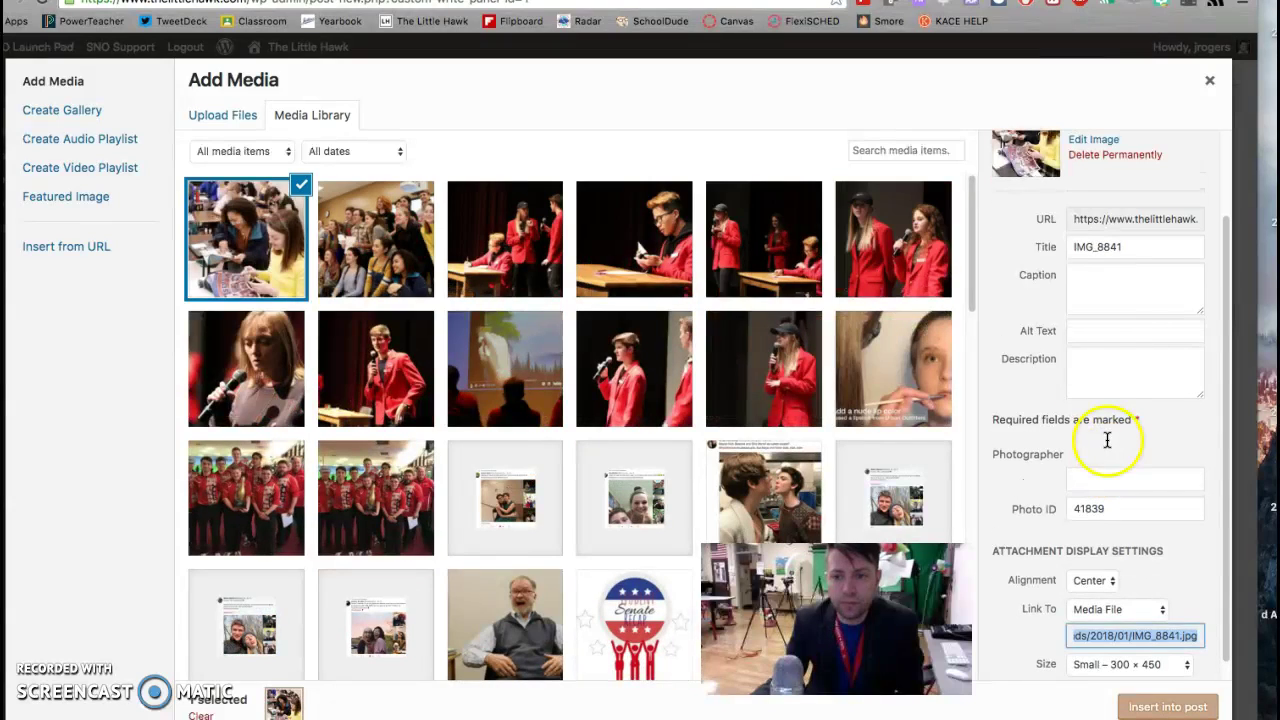
Step: Caption it about students browsing 2018 prom themes, credit the photographer, insert it right-aligned at Small
click(1119, 290)
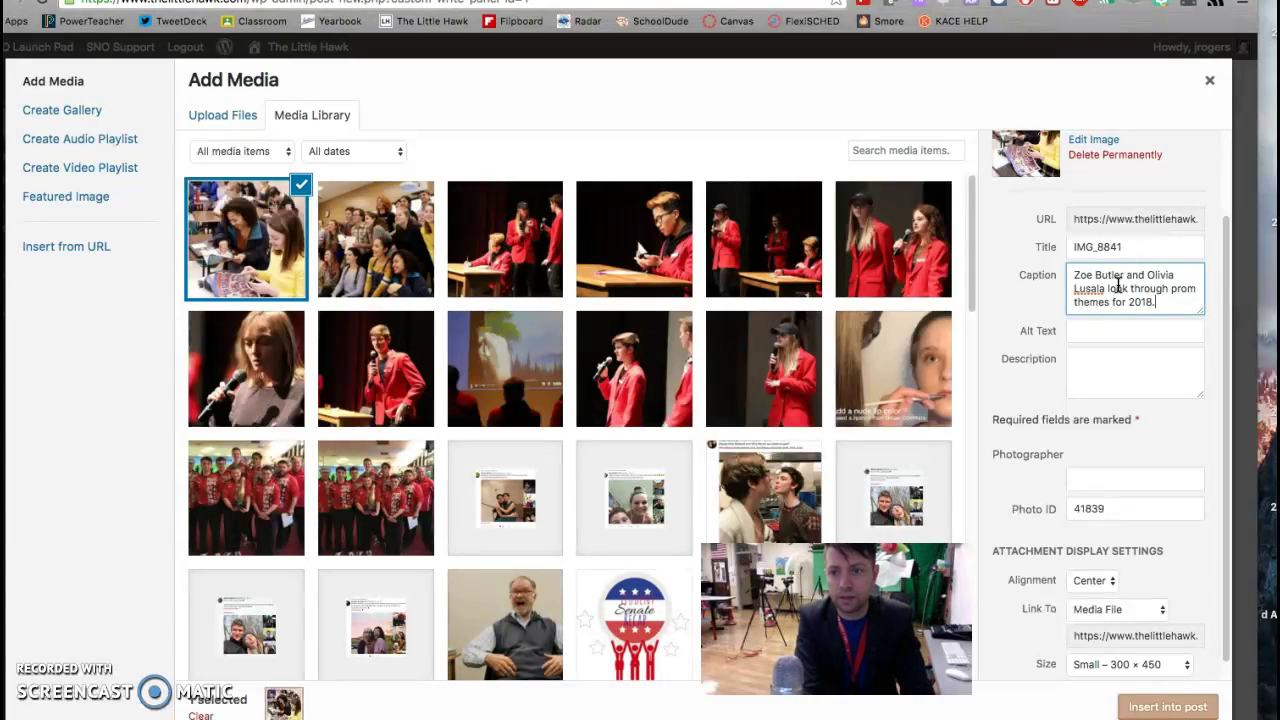
click(1139, 482)
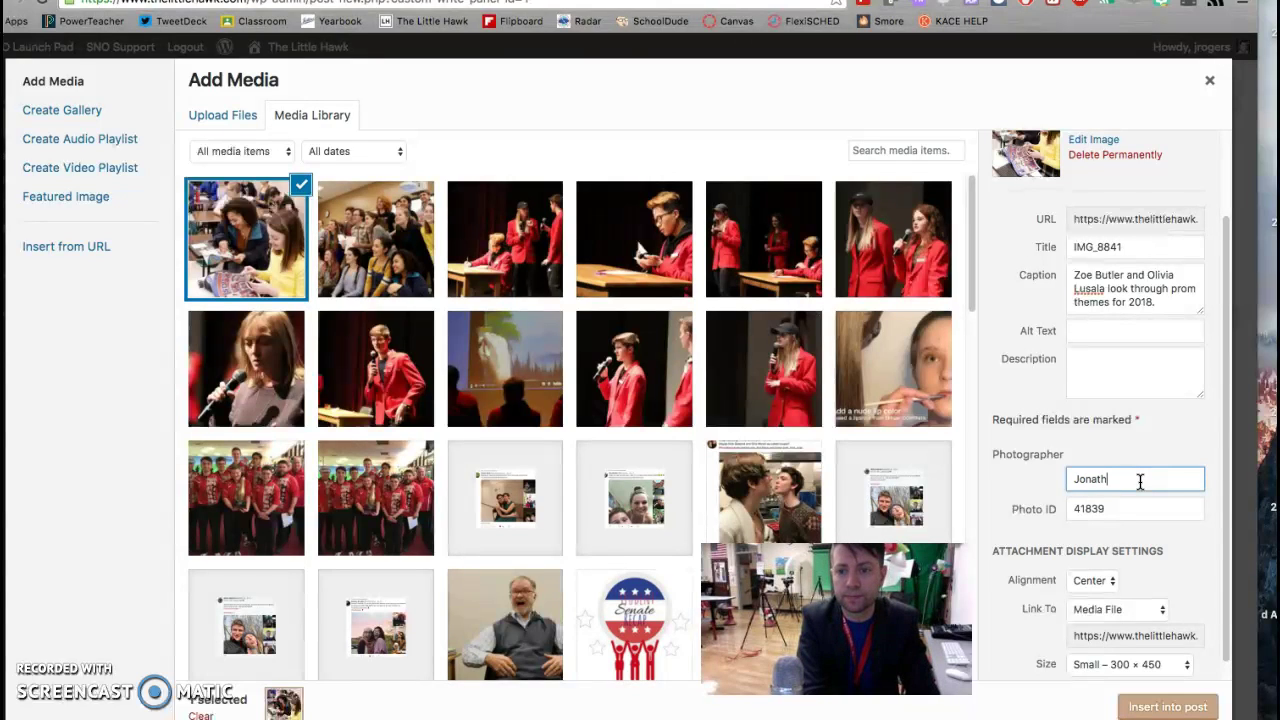
click(1108, 580)
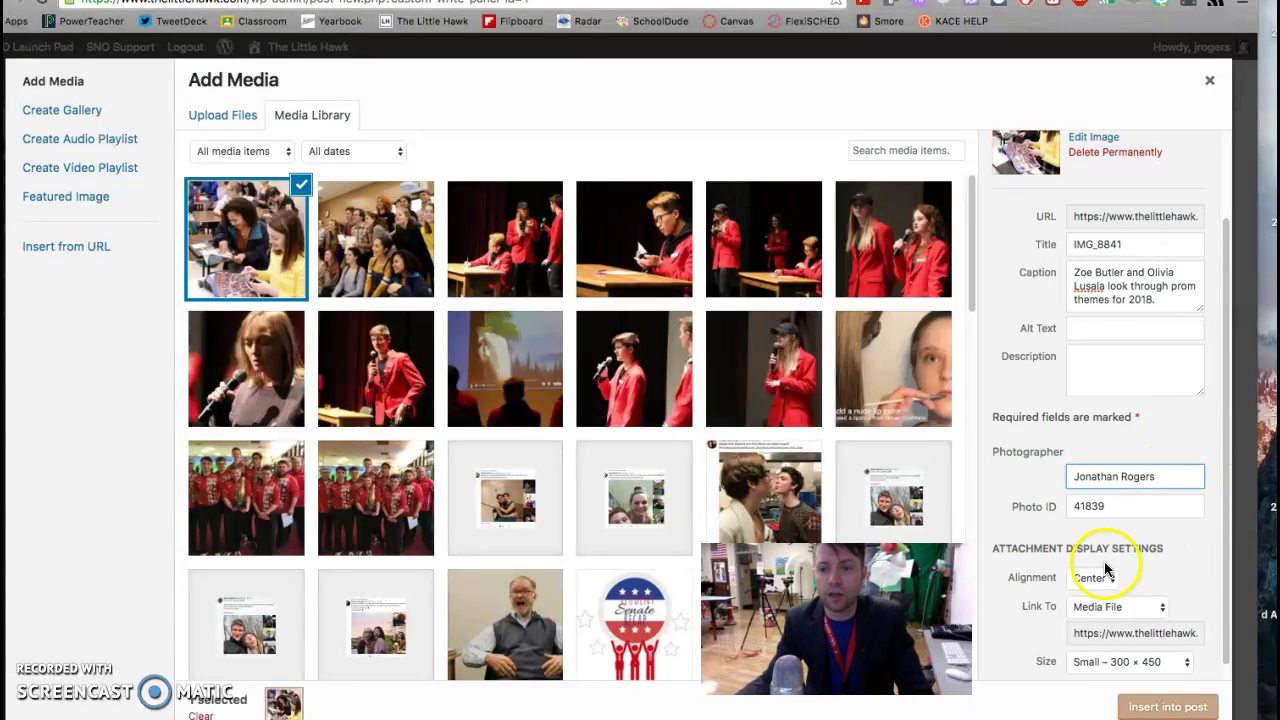
click(1112, 575)
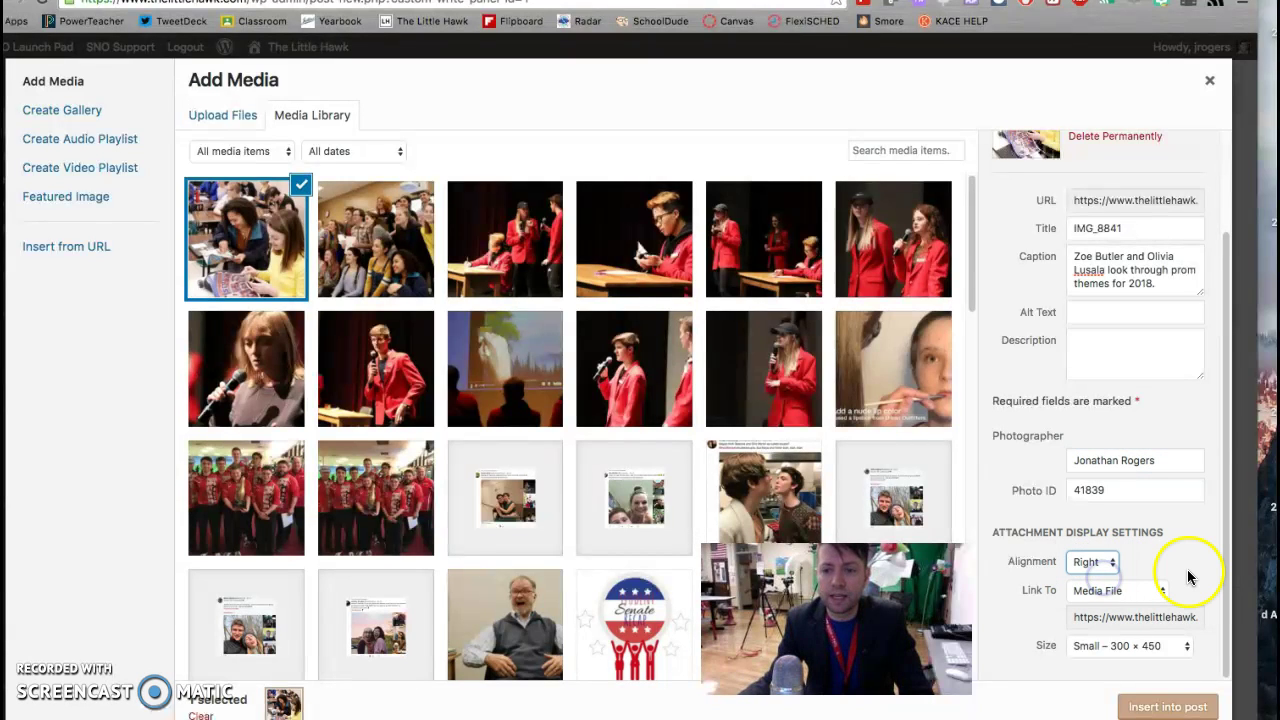
click(1183, 646)
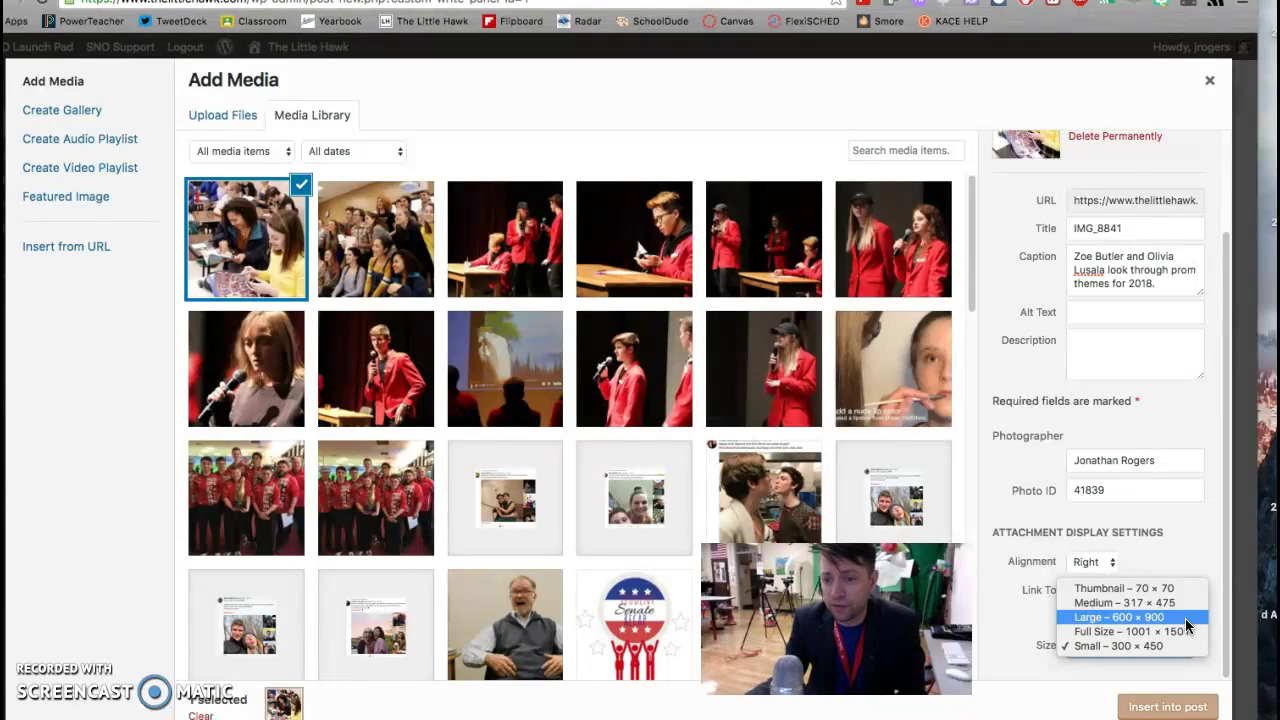
click(1184, 646)
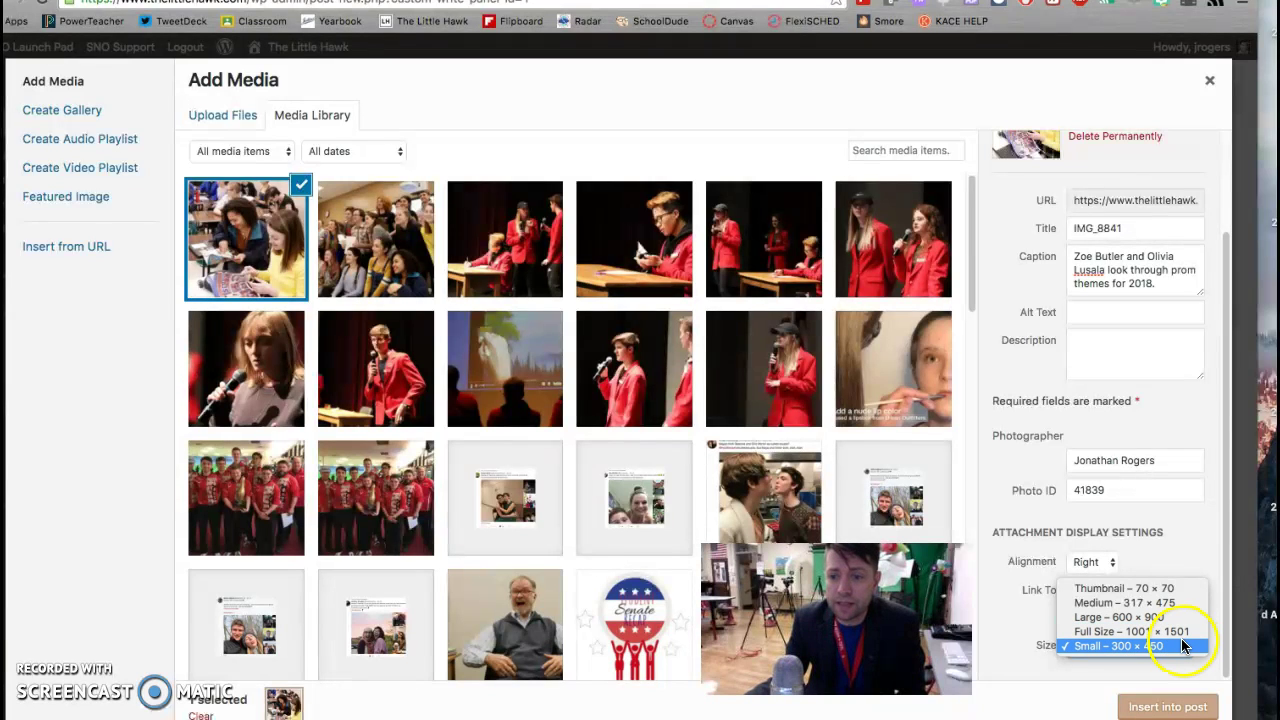
click(1170, 706)
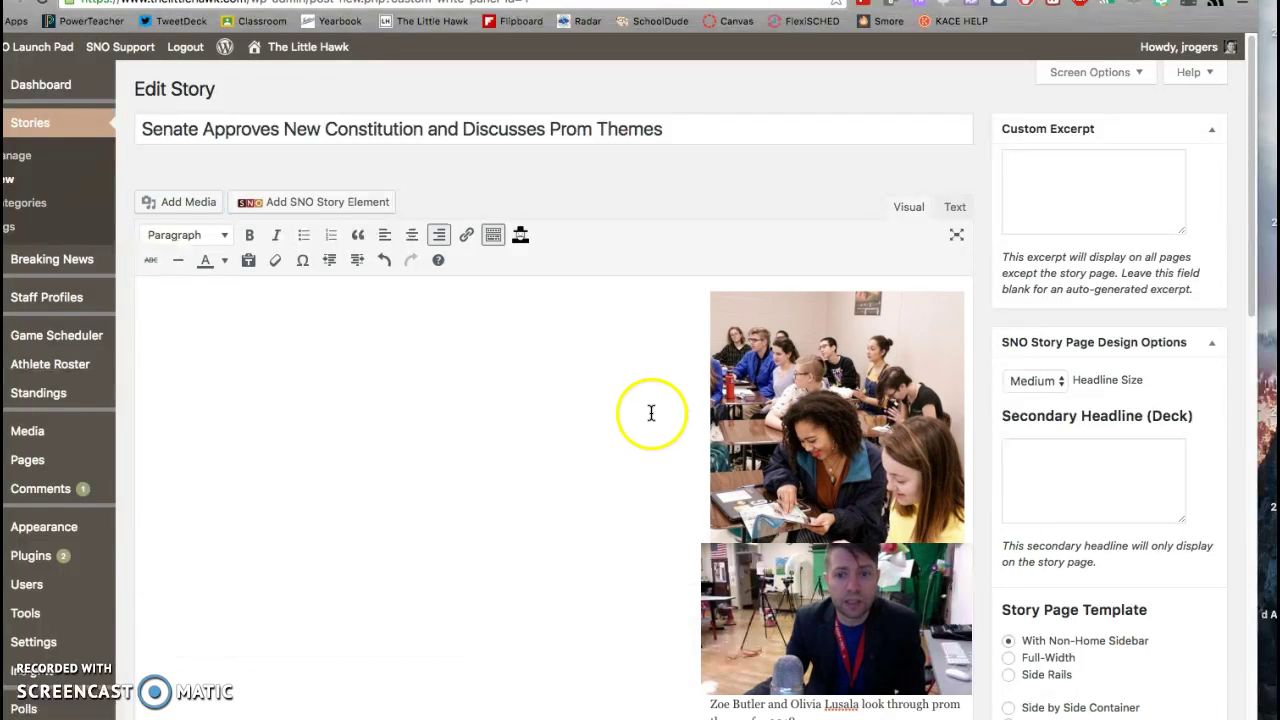
Step: Type the outline lines Lead, Golden Quote, Transition, Quote, Transition beside the photo
scroll(700, 409, down, 2)
scroll(768, 404, down, 5)
scroll(766, 403, up, 6)
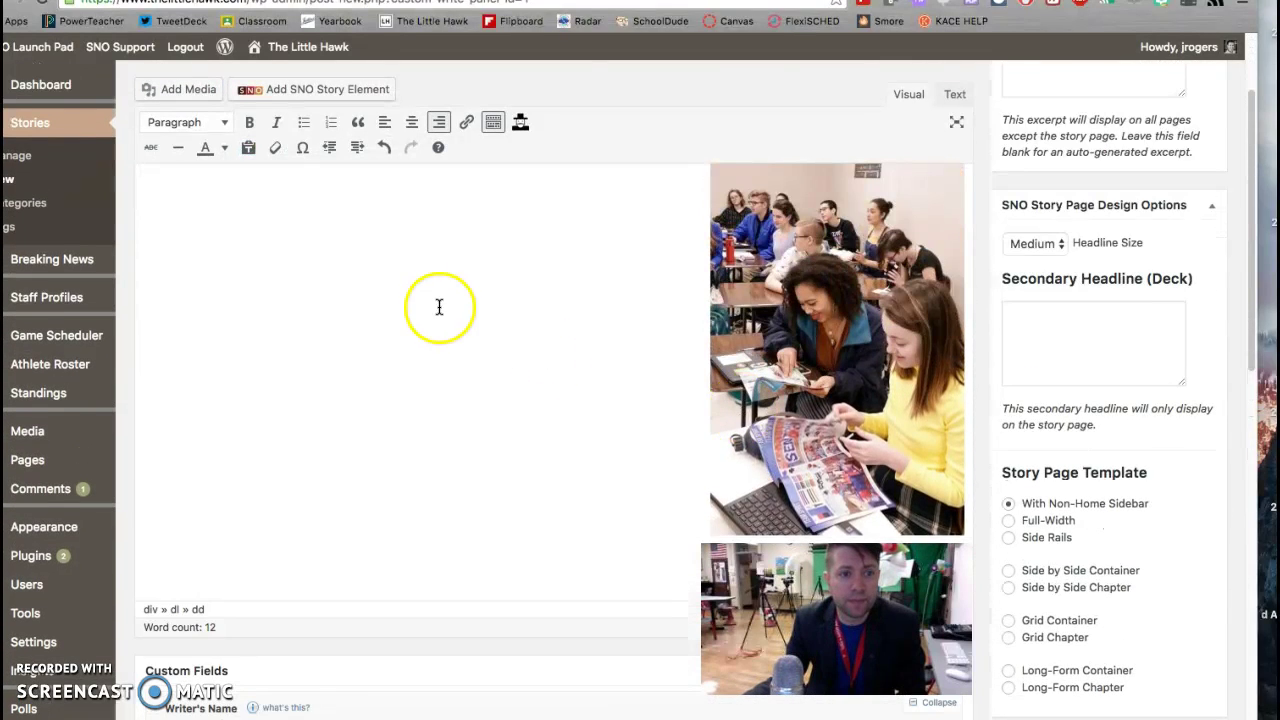
click(443, 290)
click(376, 285)
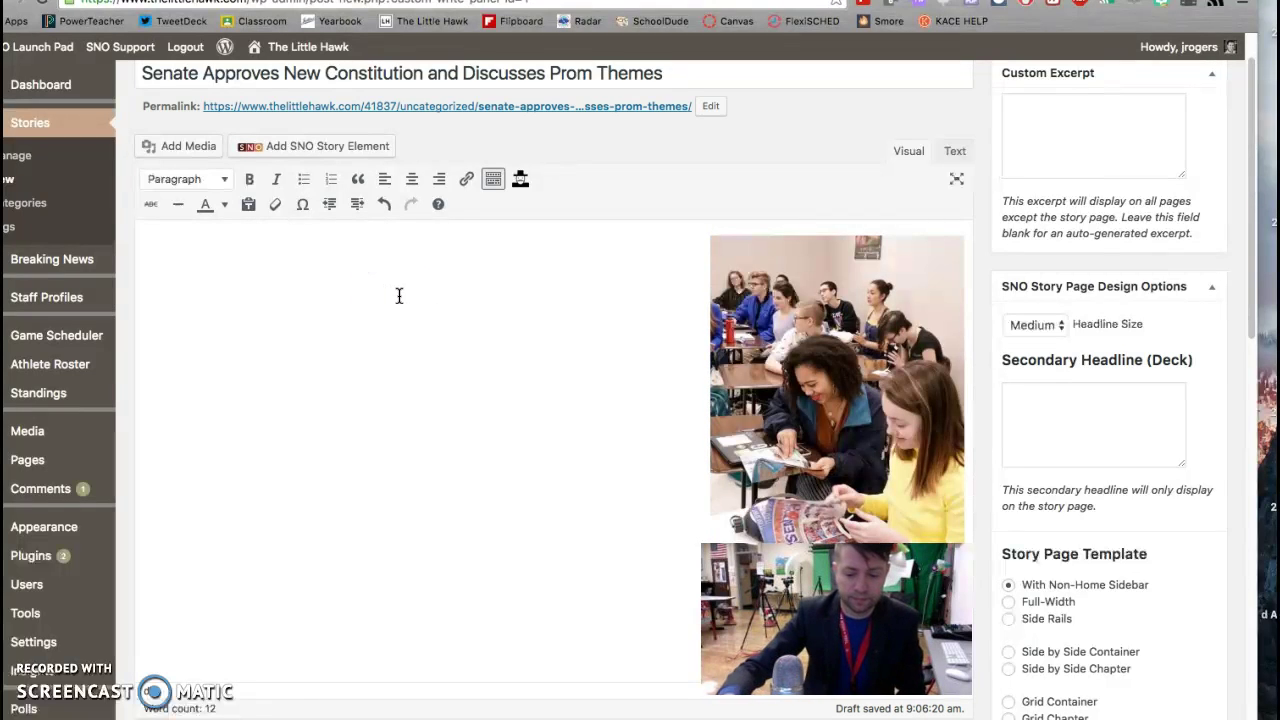
scroll(399, 296, down, 2)
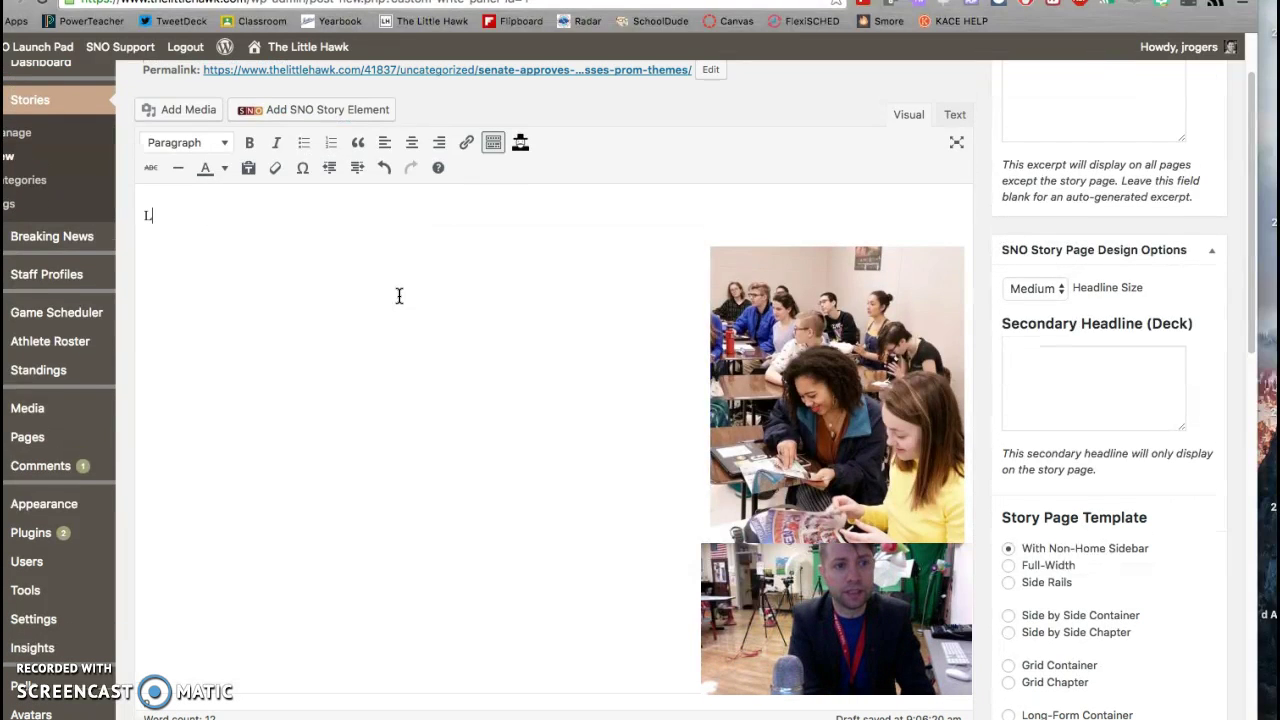
key(Return)
text(Golden Quote)
key(Return)
text(Transition)
key(Return)
text(Quote)
key(Return)
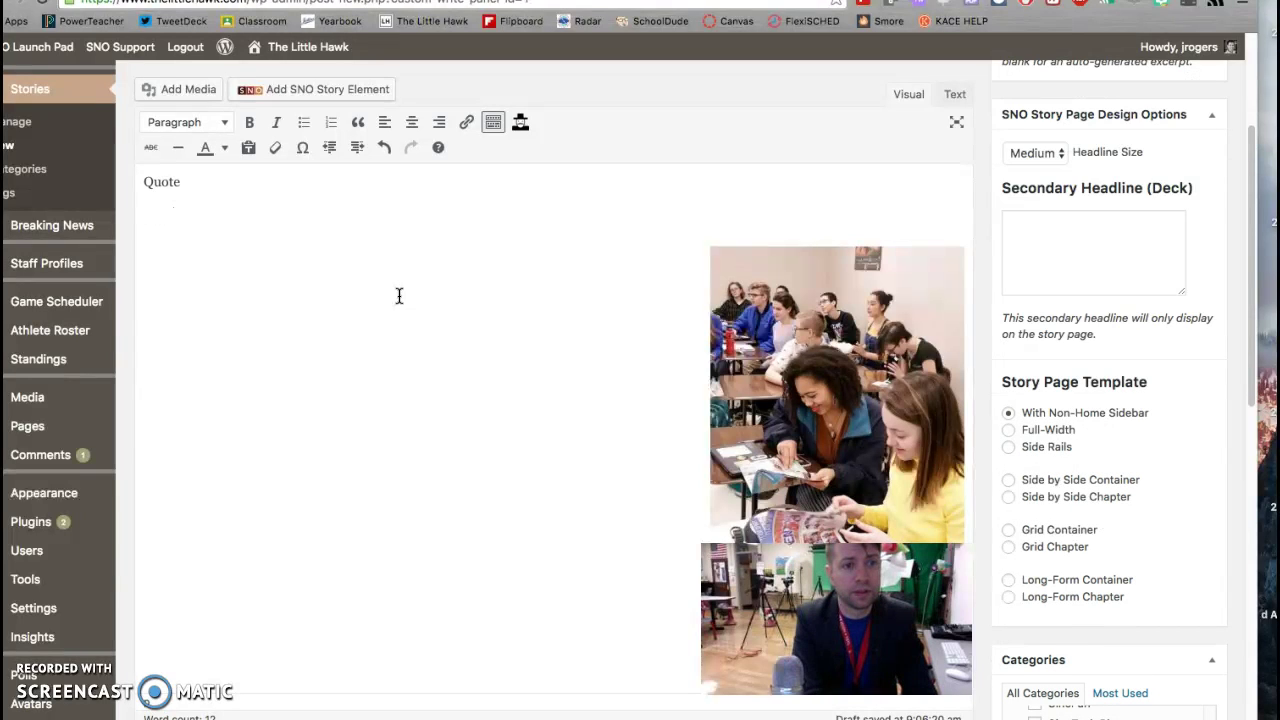
click(389, 377)
scroll(389, 379, up, 5)
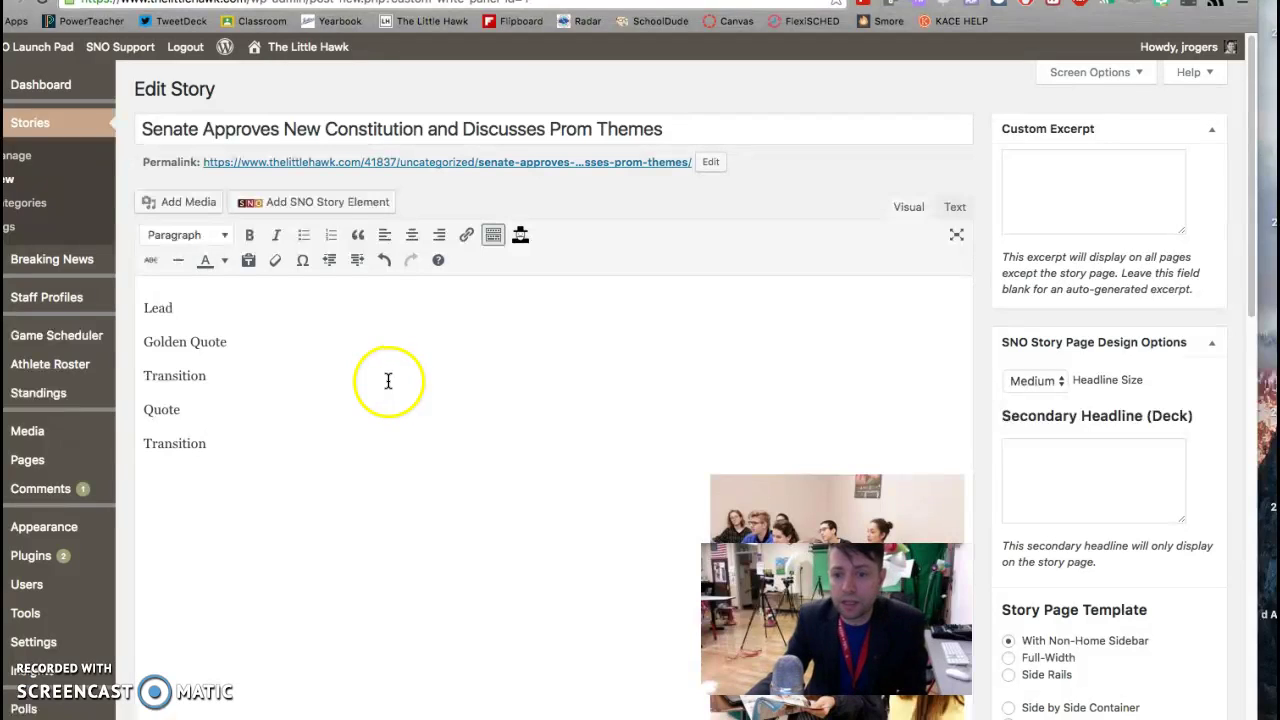